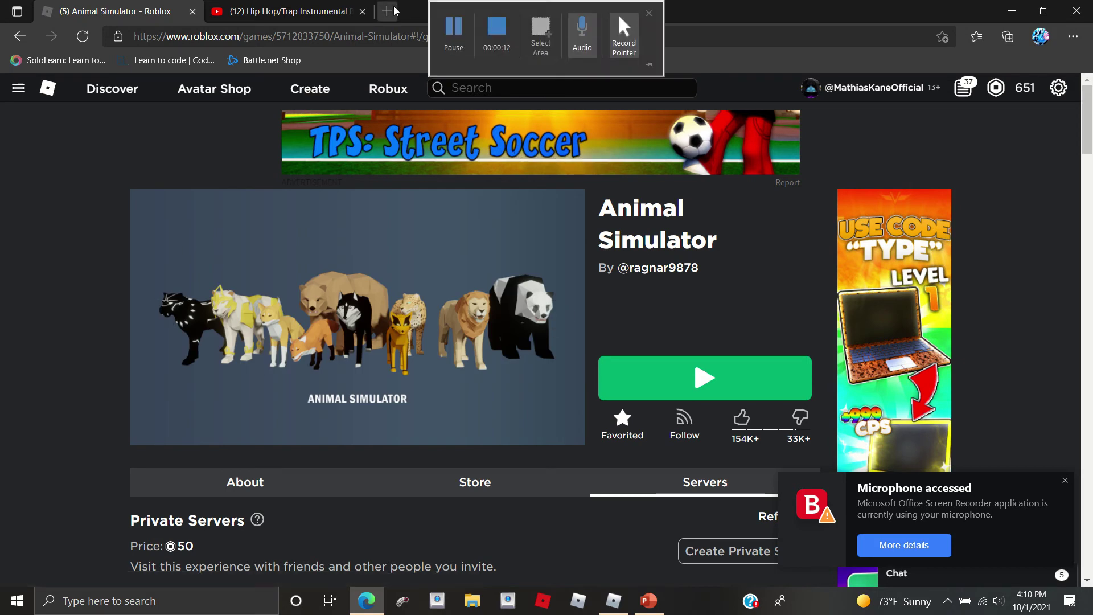
{"action": "left_click", "coordinate": [647, 597]}
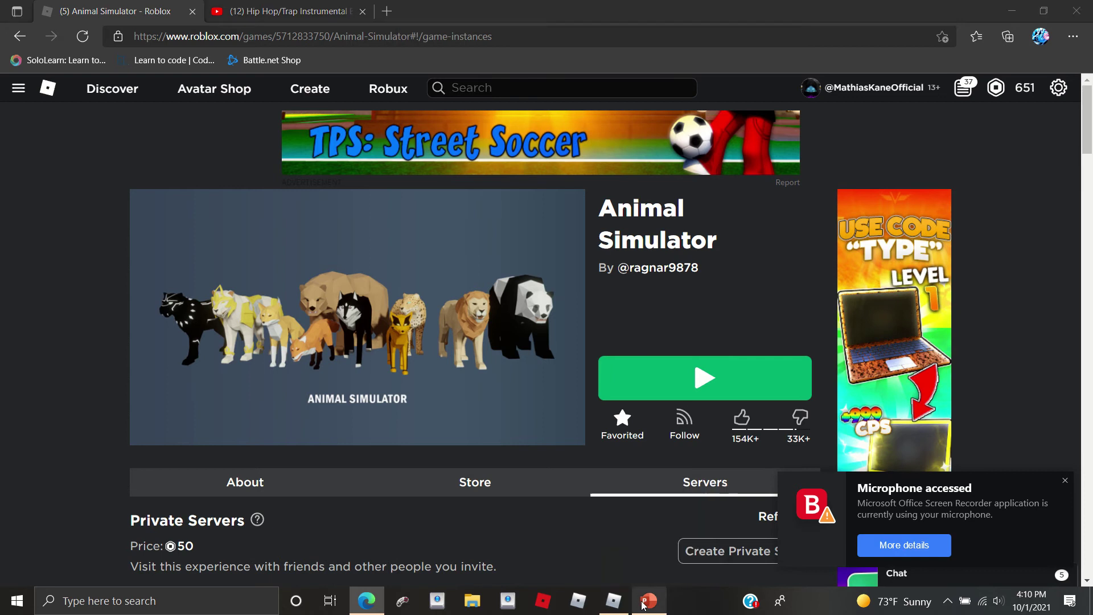
{"action": "left_click", "coordinate": [1065, 480]}
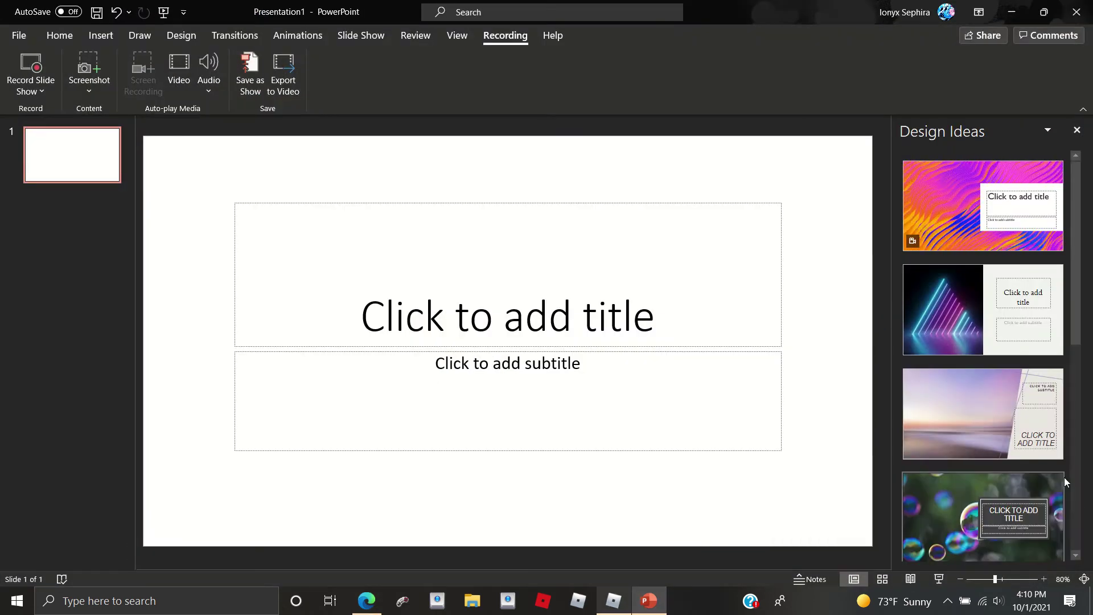
{"action": "left_click", "coordinate": [947, 601]}
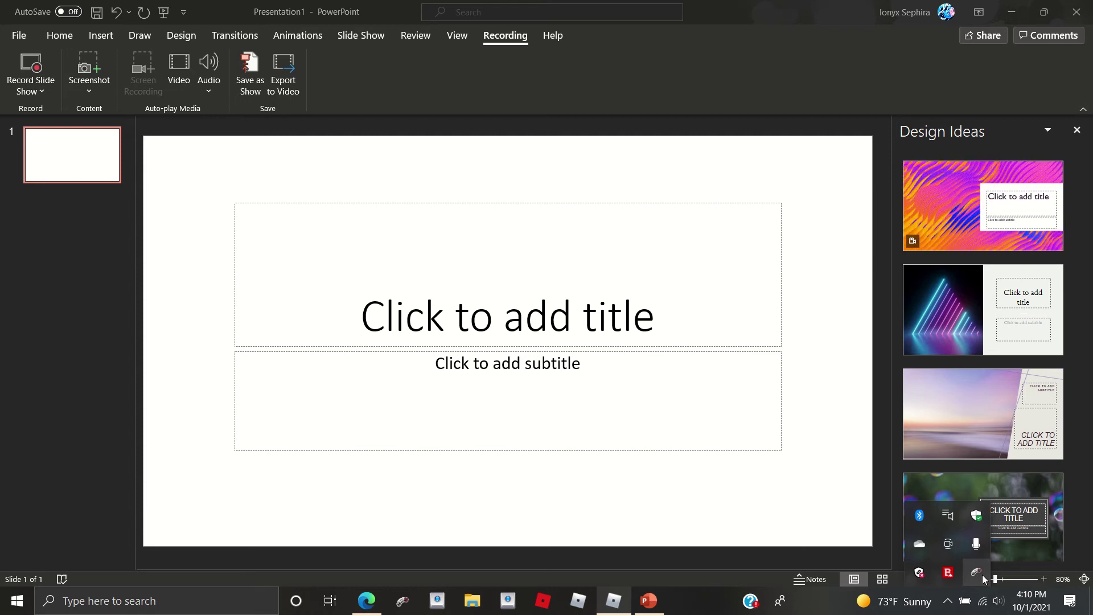
{"action": "left_click", "coordinate": [836, 605]}
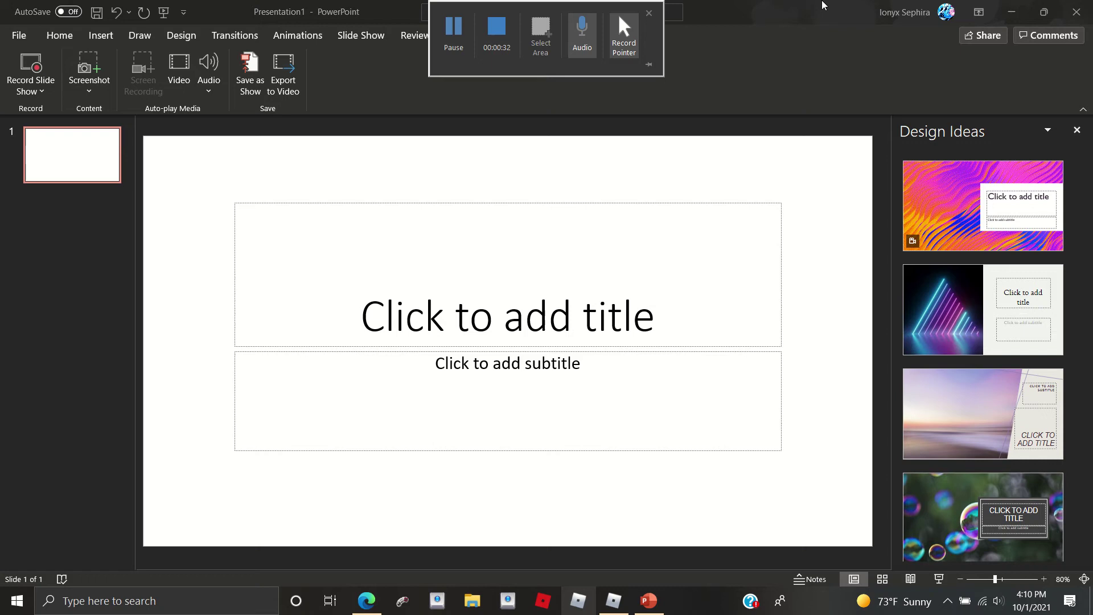
{"action": "left_click", "coordinate": [1018, 12]}
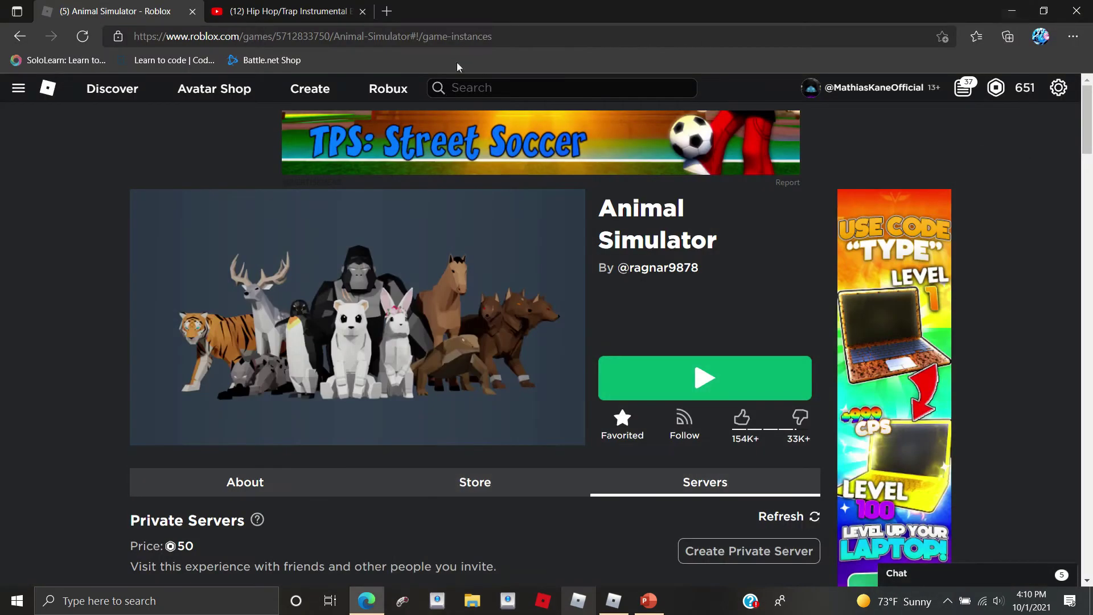
View the screenshot image dated 2021-03-10 from the desktop, and close it.
{"action": "left_click", "coordinate": [1012, 11]}
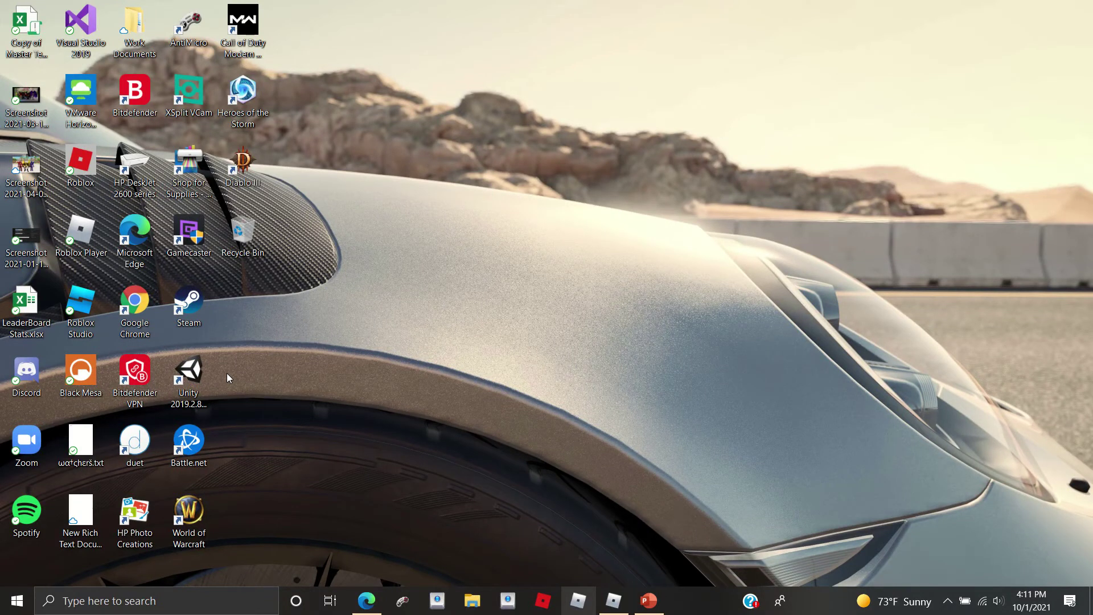
{"action": "left_click", "coordinate": [34, 100]}
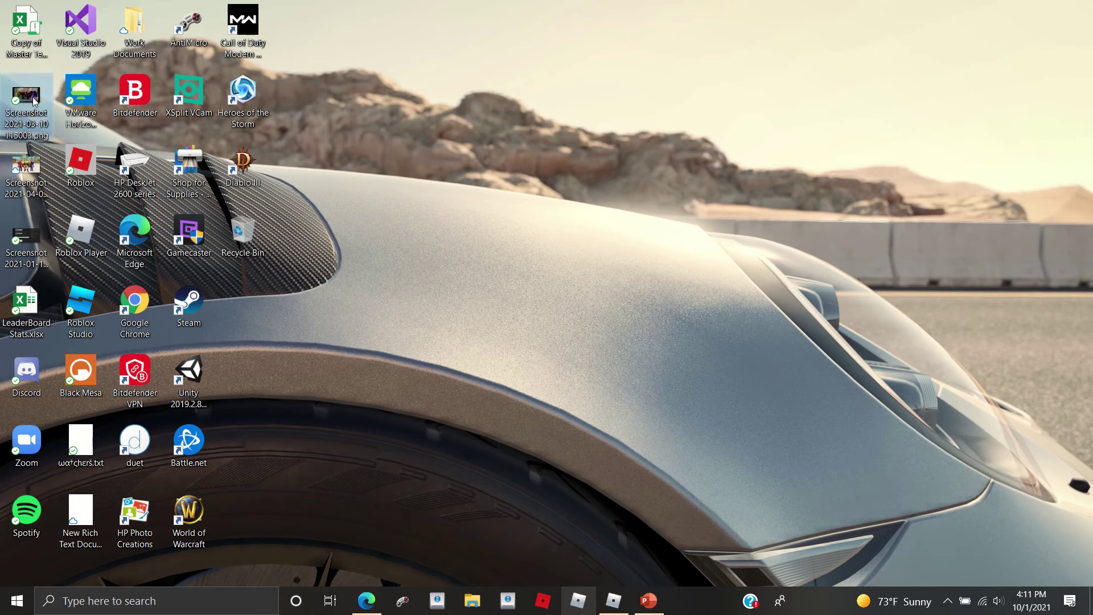
{"action": "double_click", "coordinate": [33, 100]}
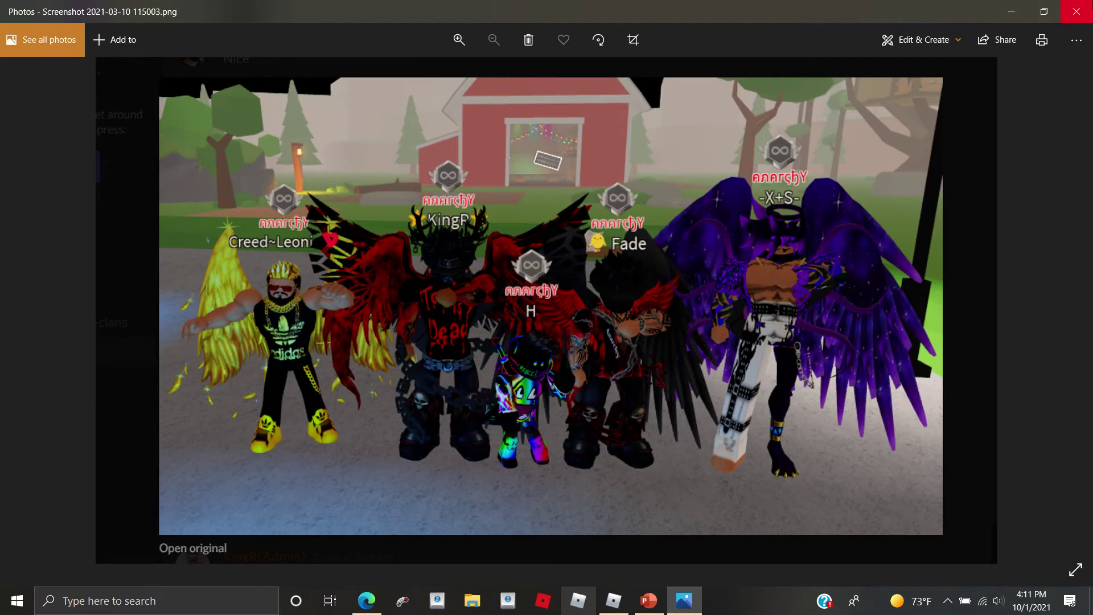
{"action": "key", "text": "alt+F4"}
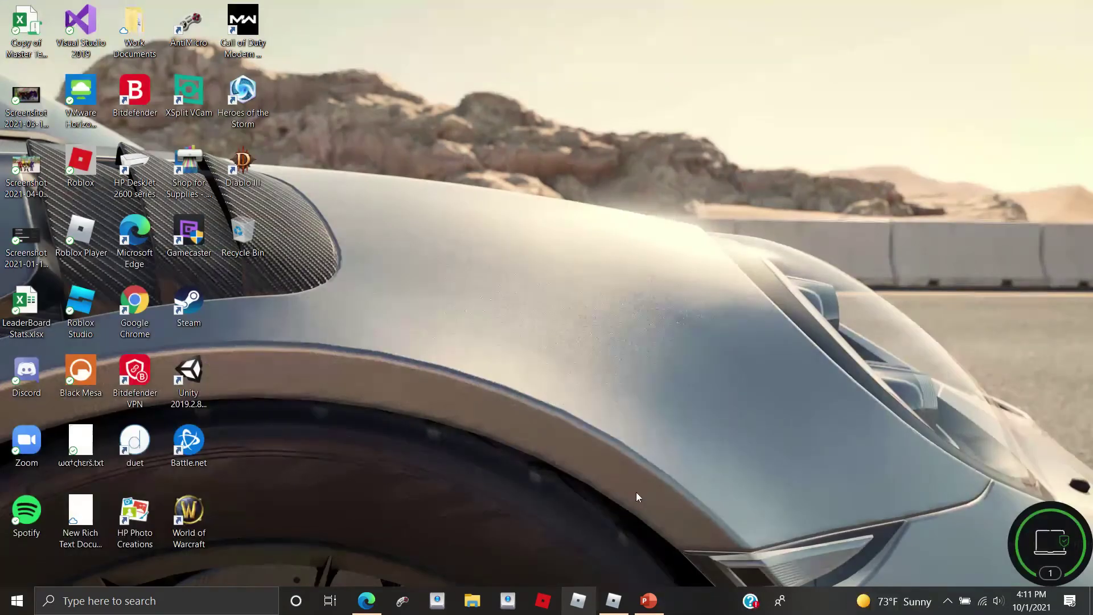
Switch back to Microsoft Edge and close the YouTube video tab, keeping the Animal Simulator page open.
{"action": "left_click", "coordinate": [367, 600]}
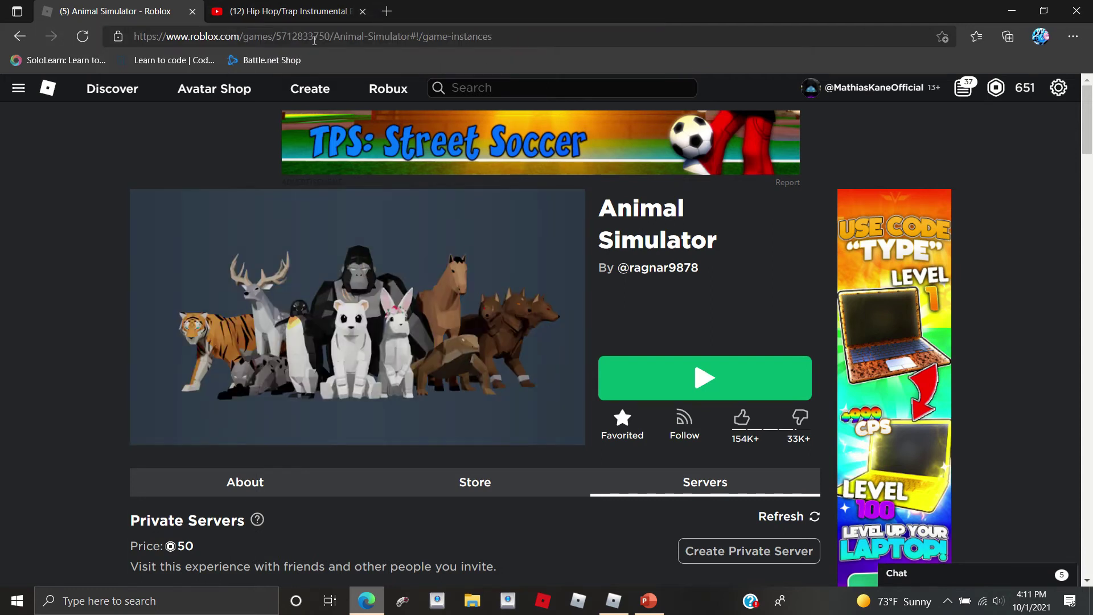
{"action": "left_click", "coordinate": [283, 12]}
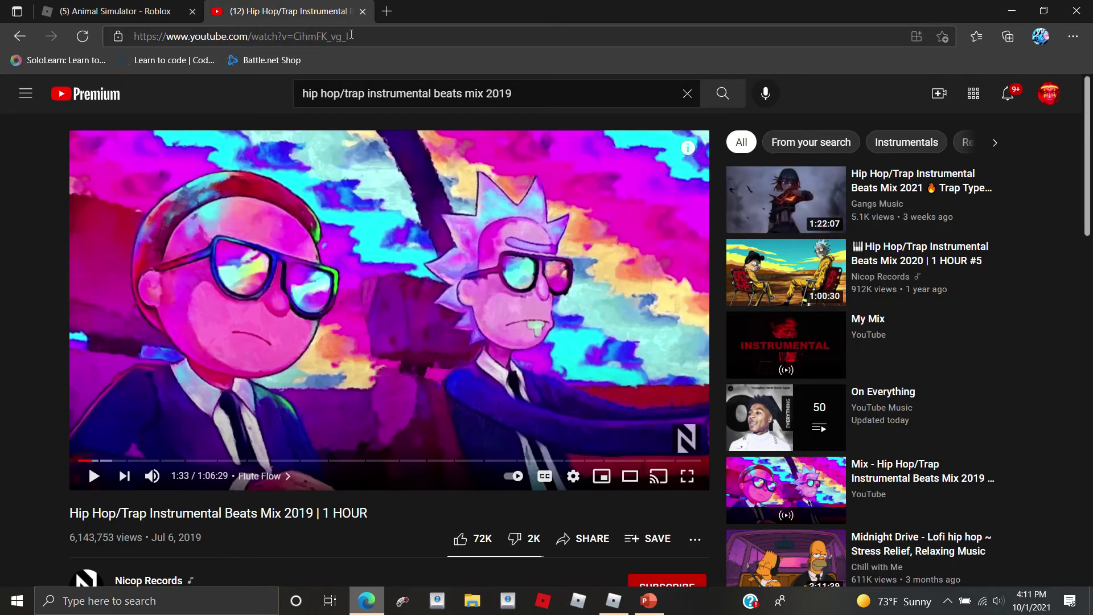
{"action": "left_click", "coordinate": [363, 12]}
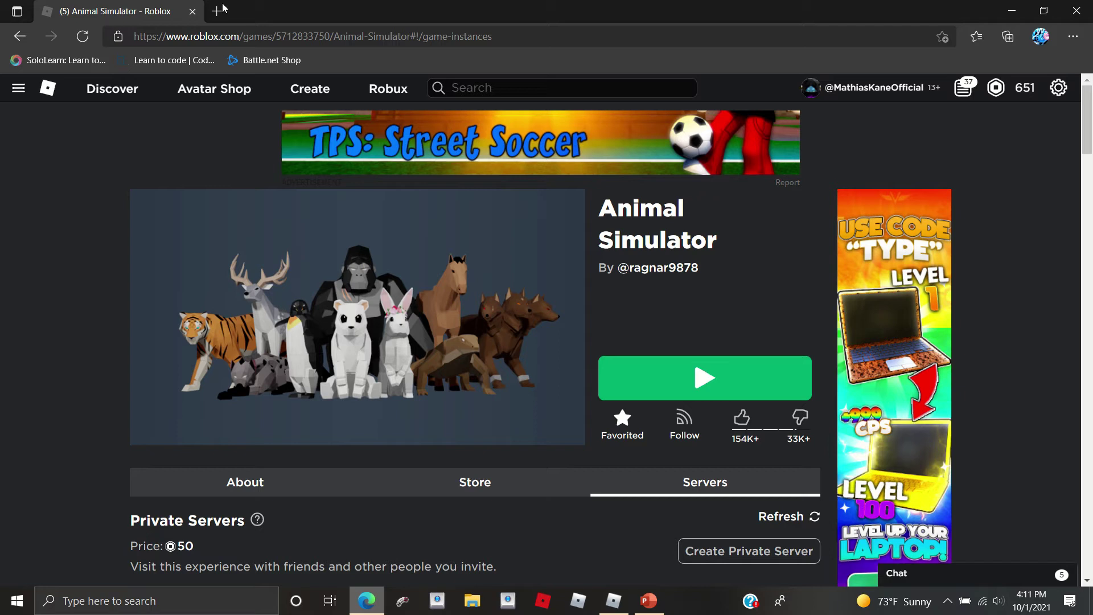
Search the web for "anti micro" in a new browser tab.
{"action": "left_click", "coordinate": [217, 12]}
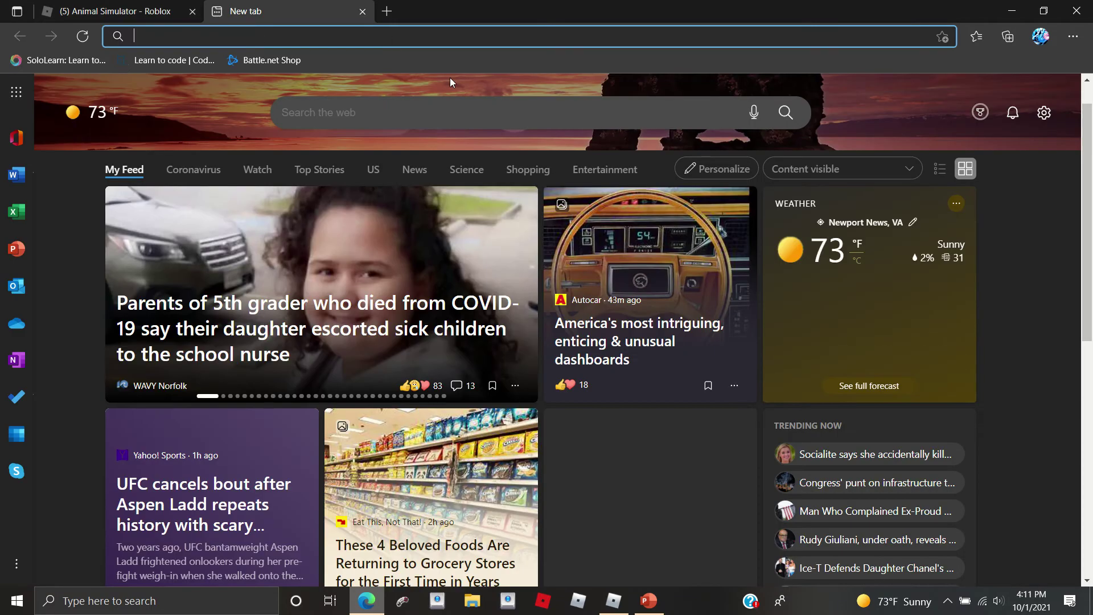
{"action": "type", "text": "anti"}
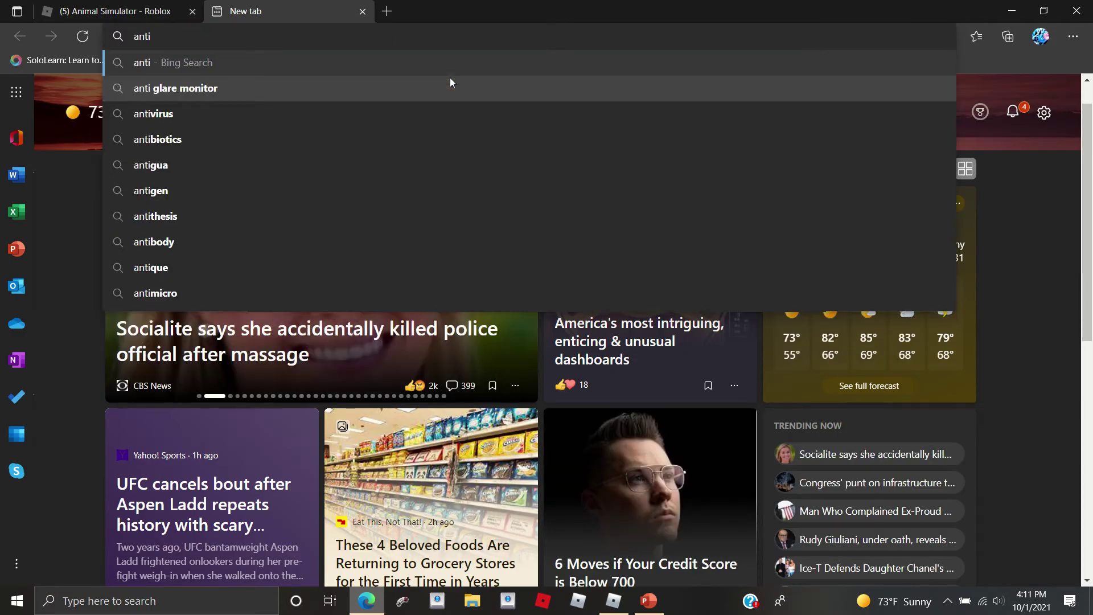
{"action": "type", "text": " mi"}
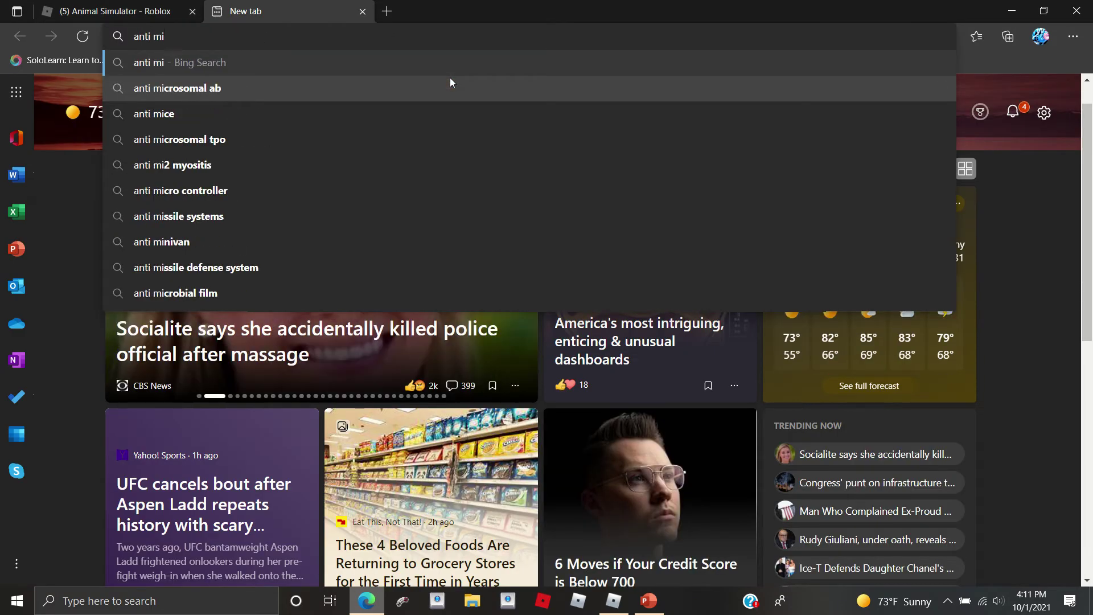
{"action": "type", "text": "cro"}
{"action": "key", "text": "Return"}
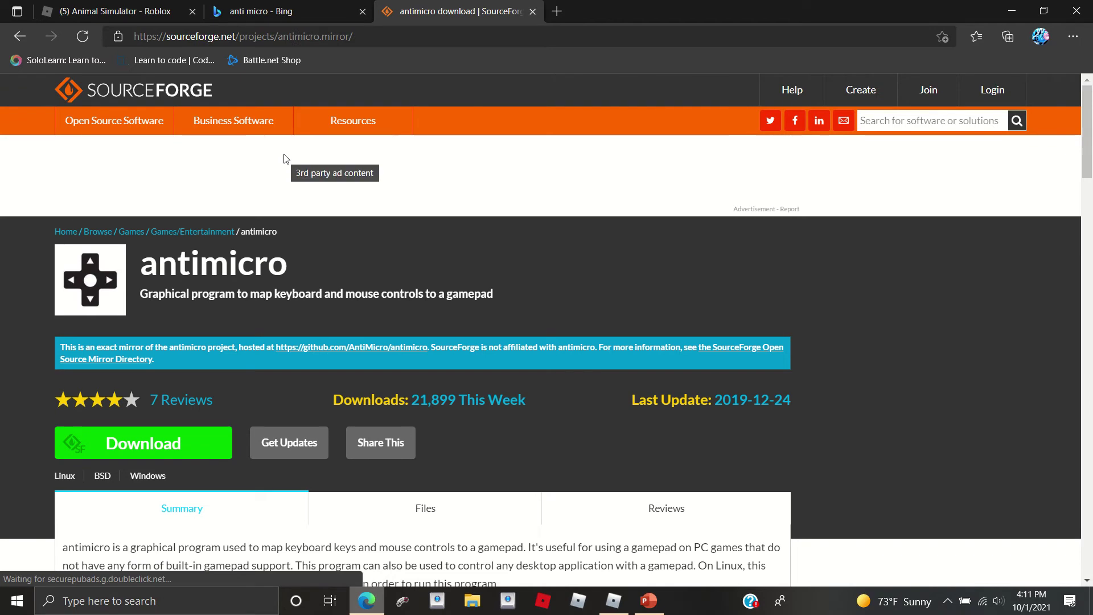
Download antimicro from its SourceForge project page and return to the Animal Simulator page.
{"action": "left_click", "coordinate": [171, 448]}
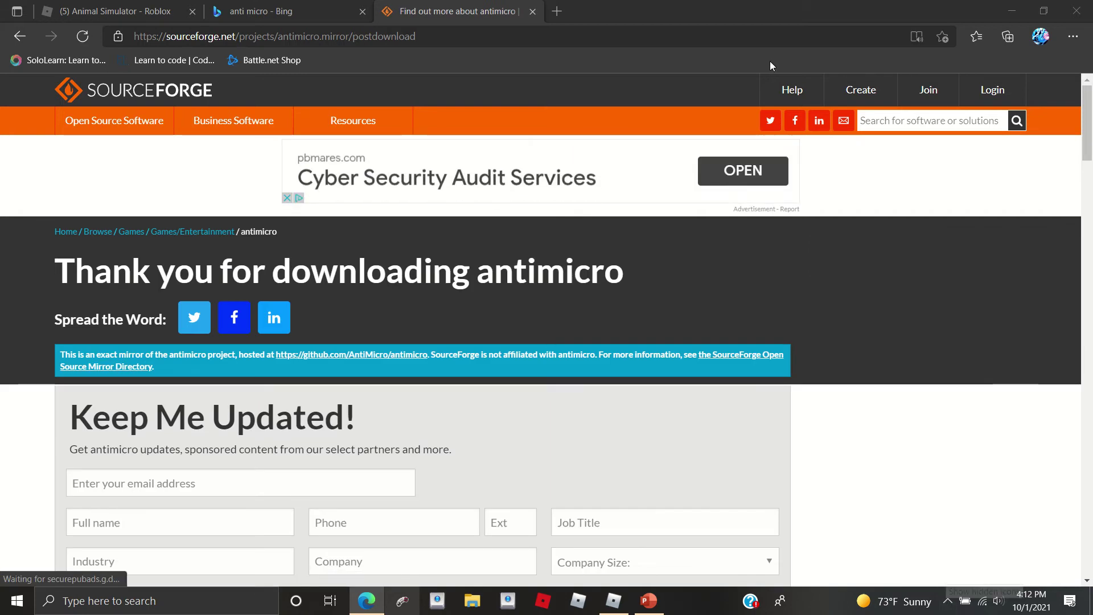
{"action": "left_click", "coordinate": [1011, 10]}
{"action": "left_click", "coordinate": [1091, 602]}
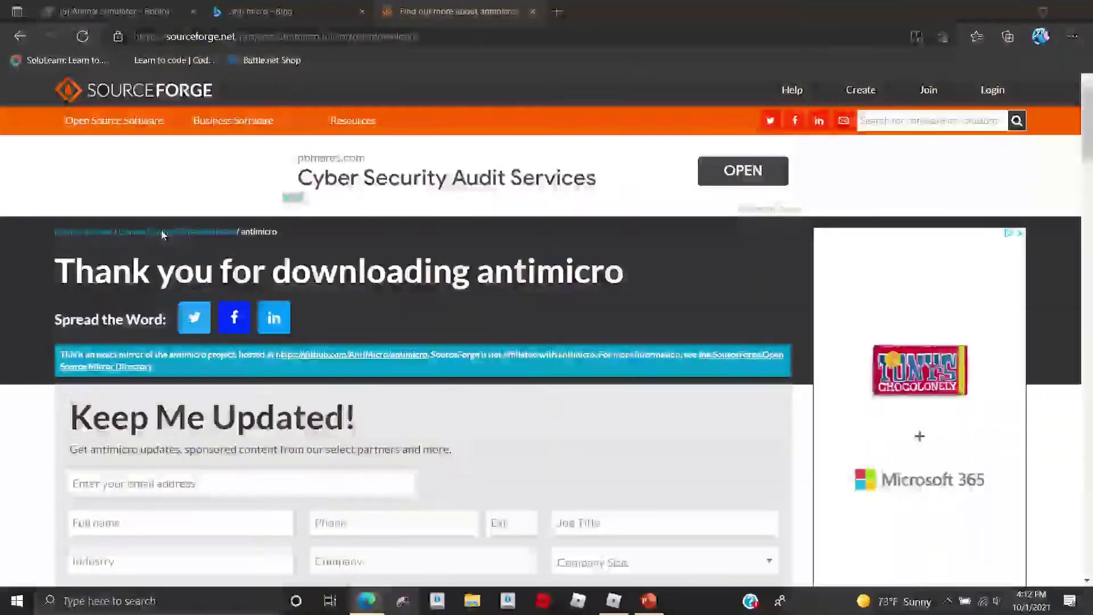
{"action": "left_click", "coordinate": [88, 7]}
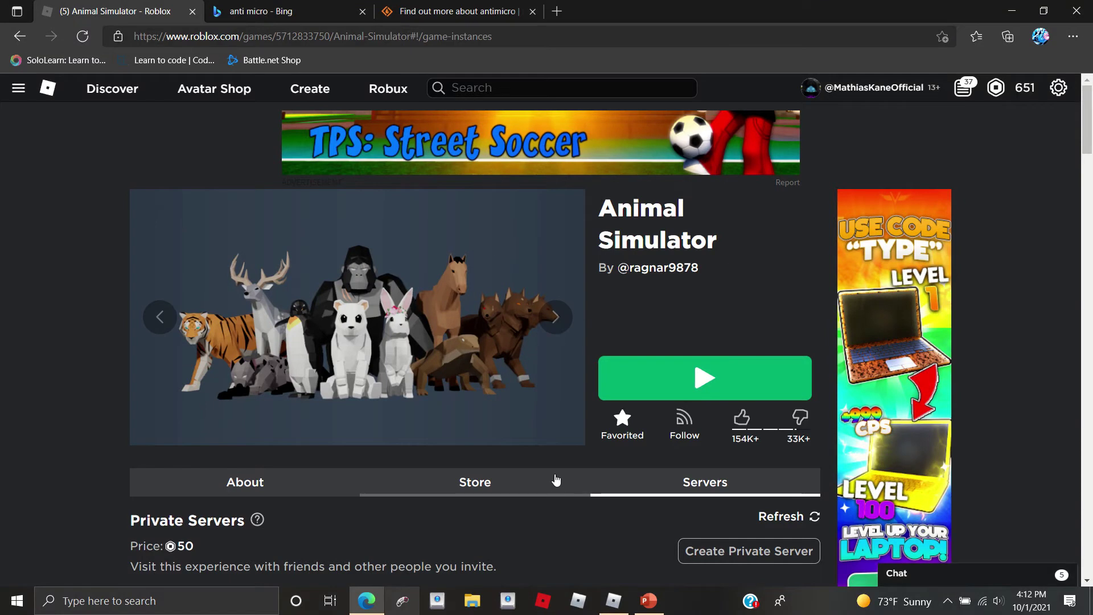
Switch to the antimicro app running in the background and maximize its window.
{"action": "left_click", "coordinate": [947, 601]}
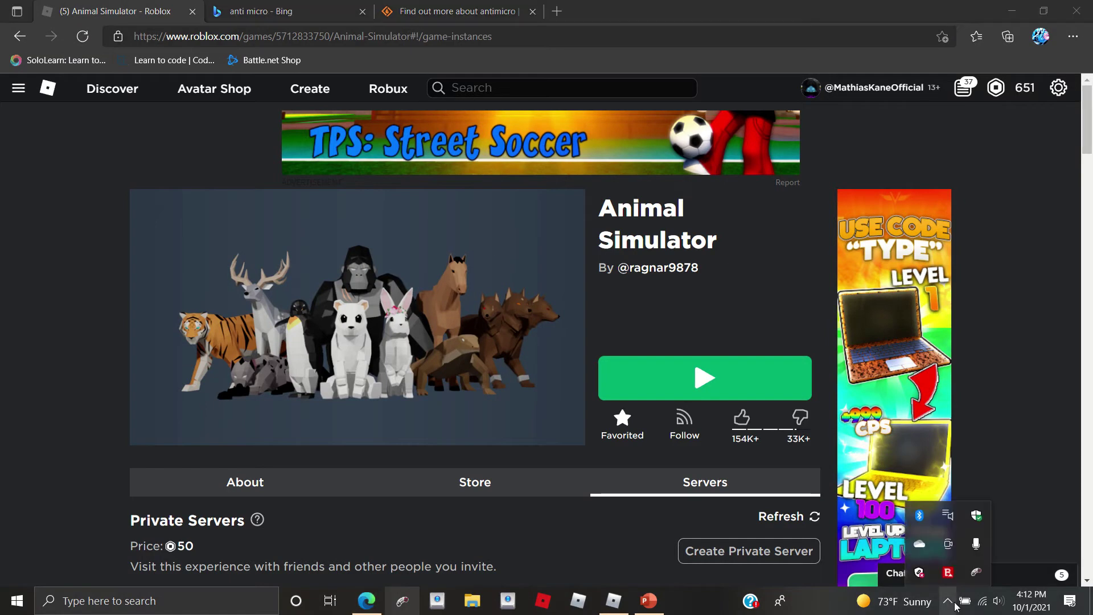
{"action": "left_click", "coordinate": [977, 567]}
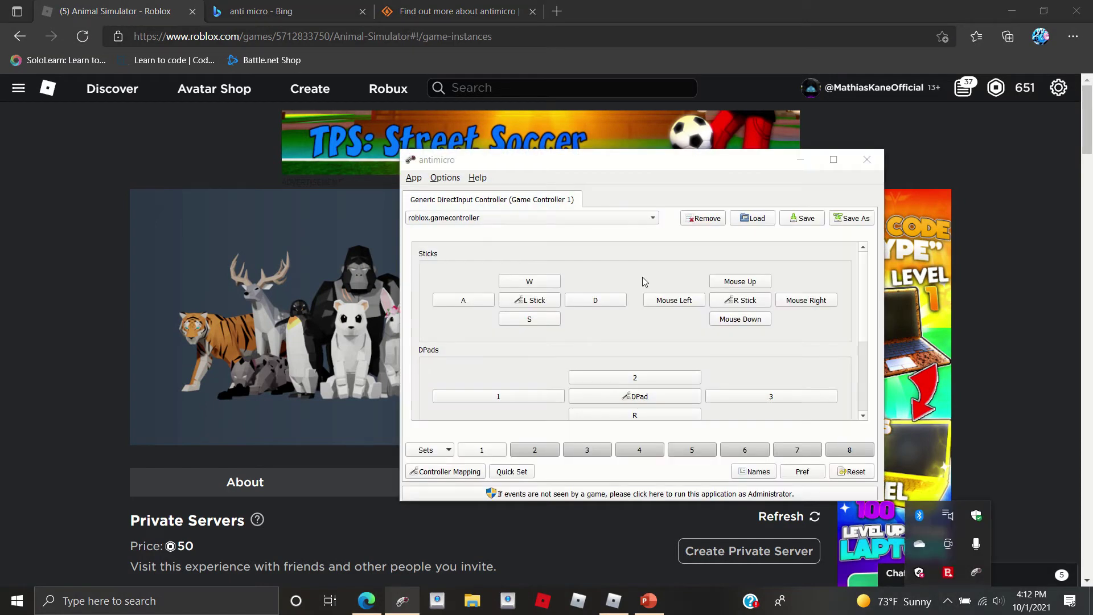
{"action": "left_click", "coordinate": [832, 160]}
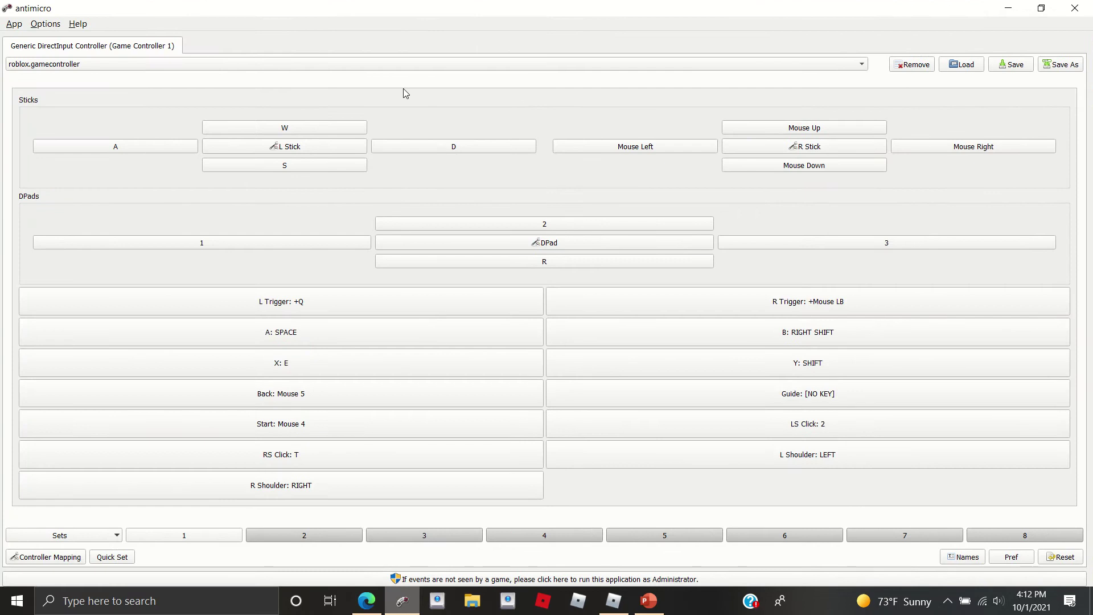
Examine the available controller profiles and the application, option and help commands, keeping the roblox.gamecontroller profile.
{"action": "left_click", "coordinate": [312, 66]}
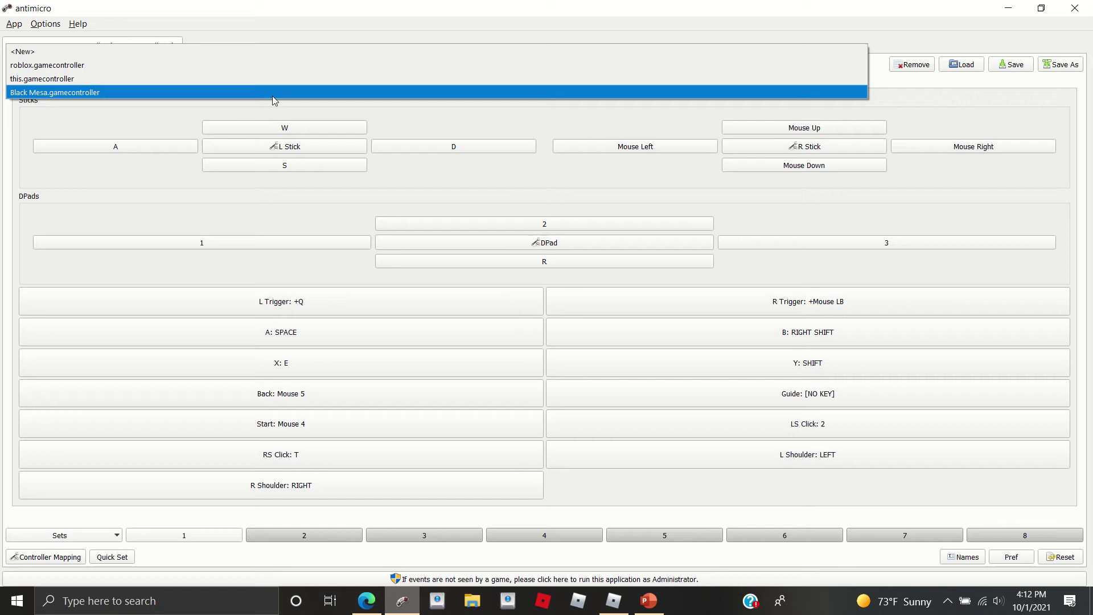
{"action": "left_click", "coordinate": [291, 20]}
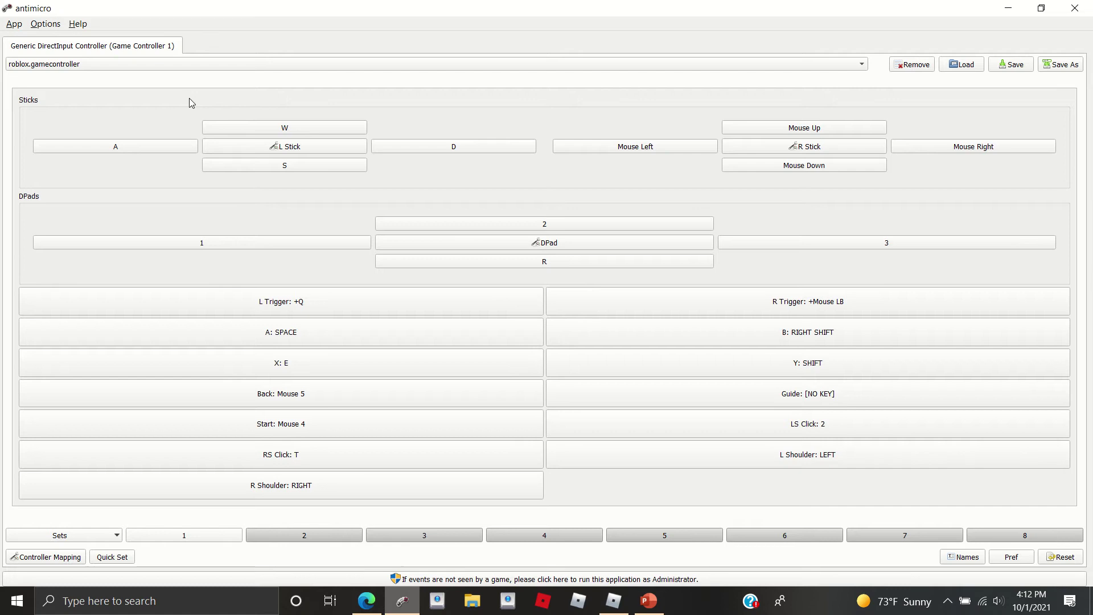
{"action": "left_click", "coordinate": [14, 25]}
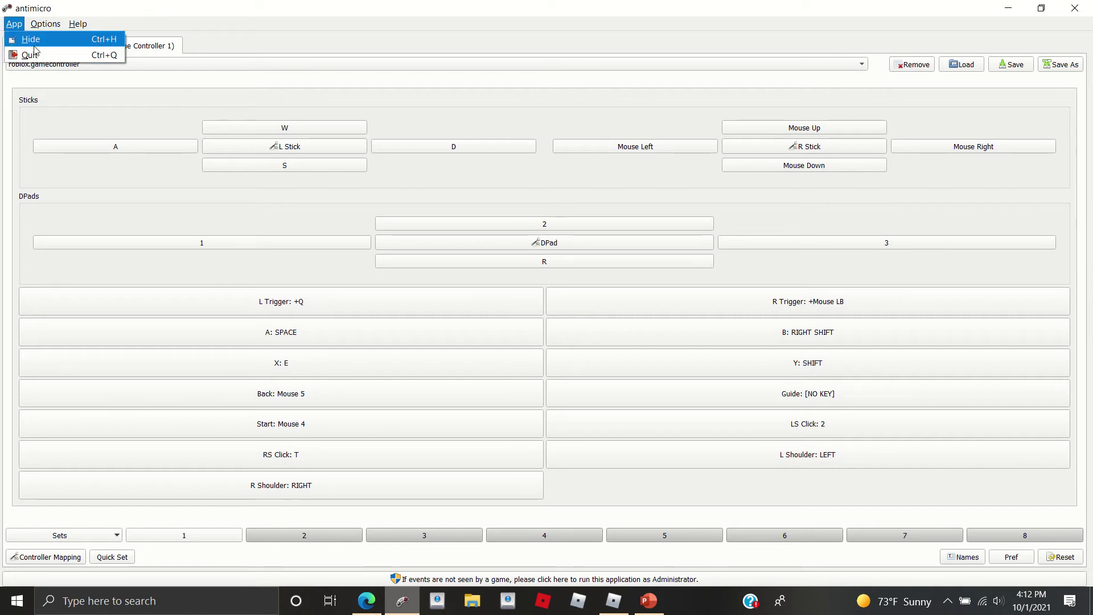
{"action": "key", "text": "Escape"}
{"action": "left_click", "coordinate": [40, 27]}
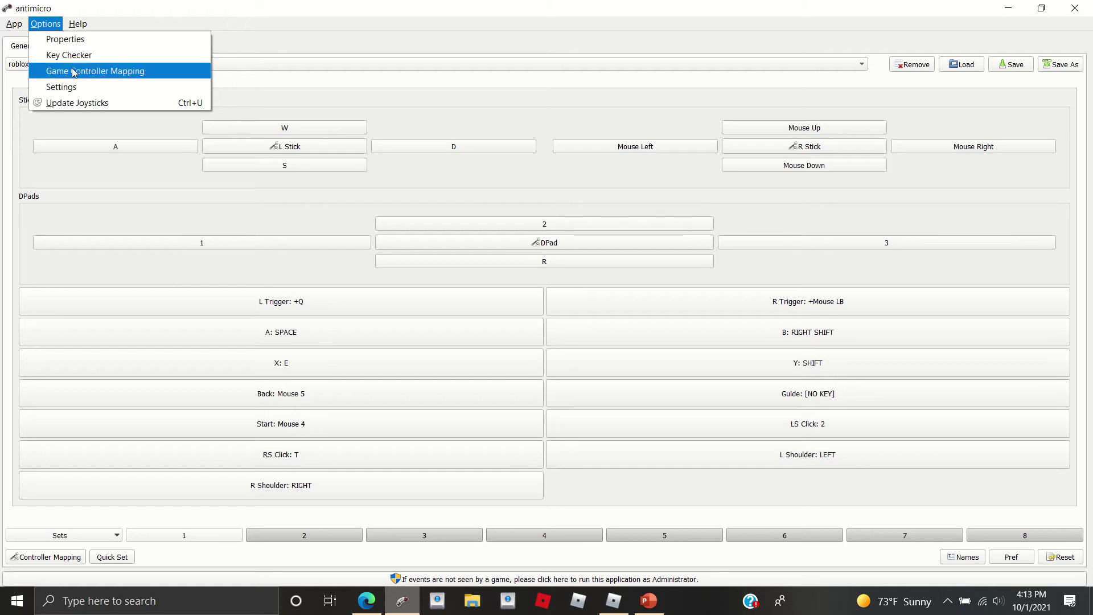
{"action": "mouse_move", "coordinate": [78, 24]}
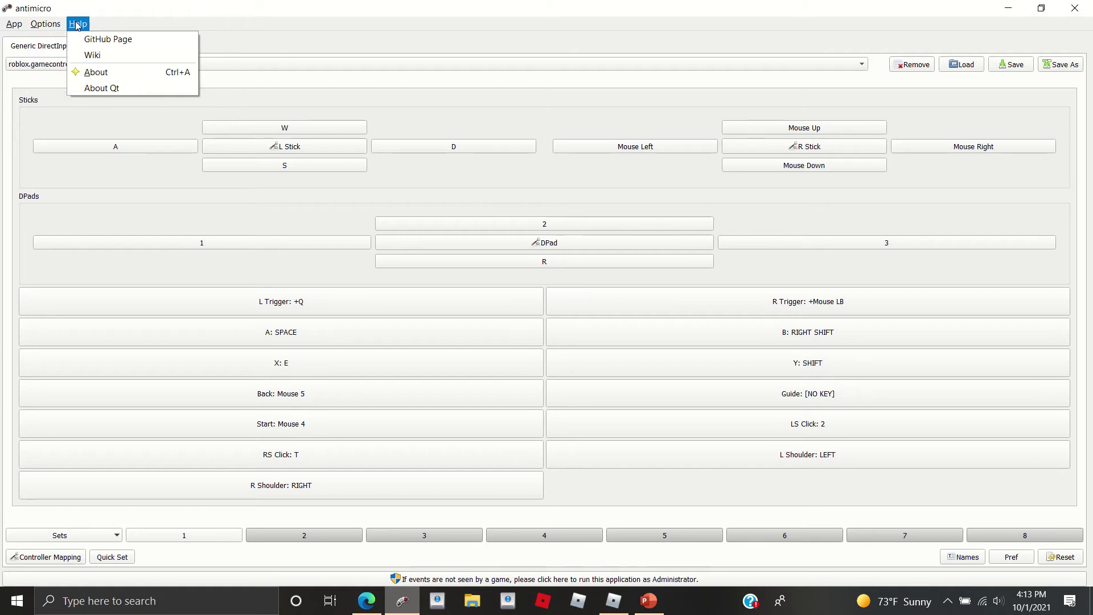
{"action": "left_click", "coordinate": [287, 38]}
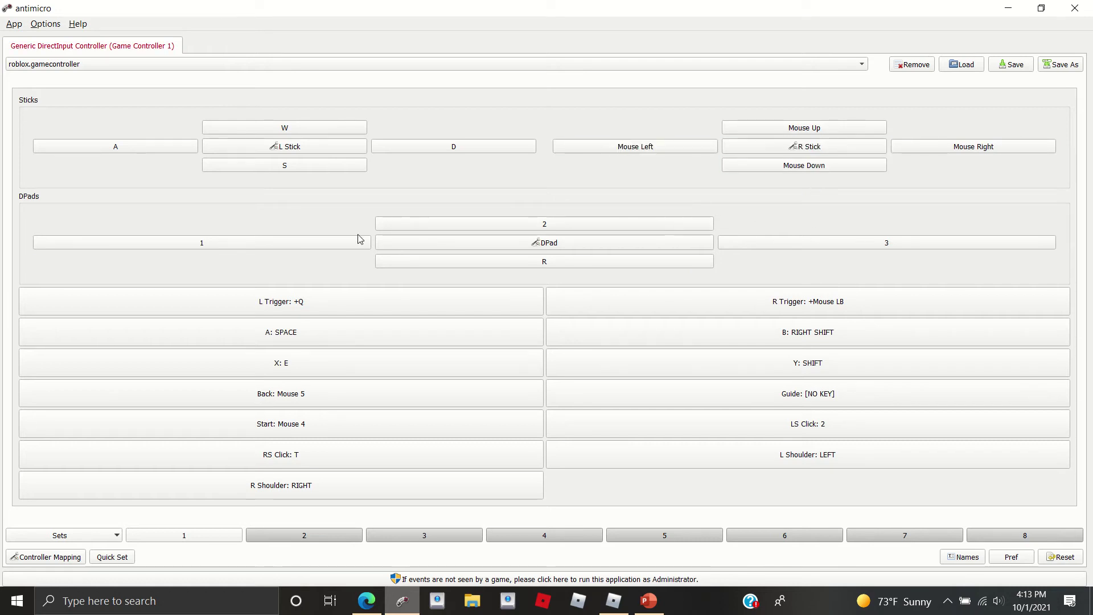
Examine the key assignment, Toggle and Turbo settings of the D-pad's left and up buttons.
{"action": "left_click", "coordinate": [276, 246]}
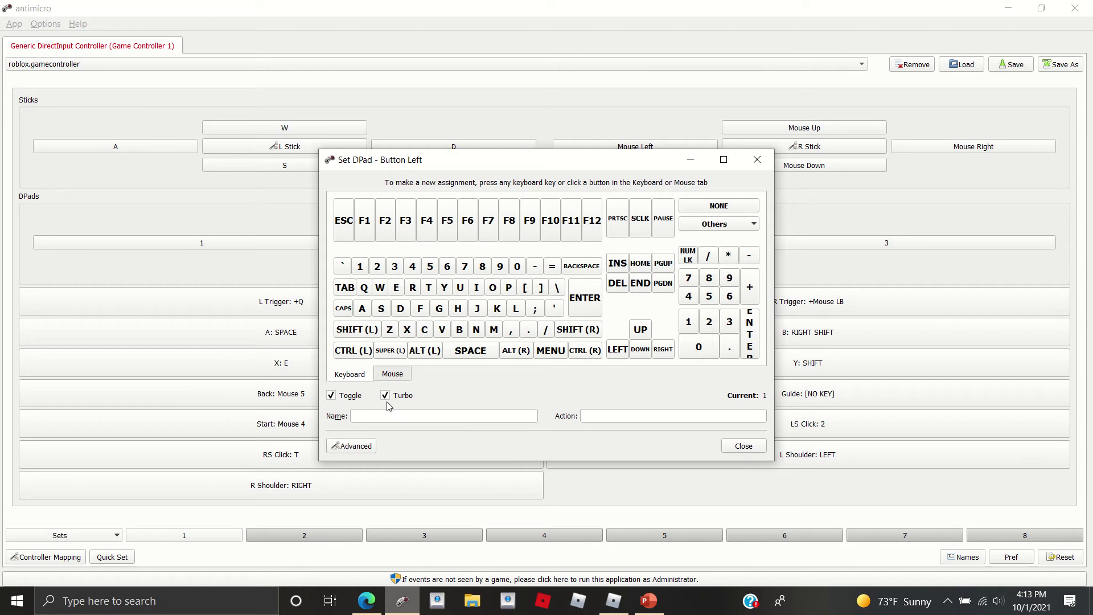
{"action": "left_click", "coordinate": [742, 445]}
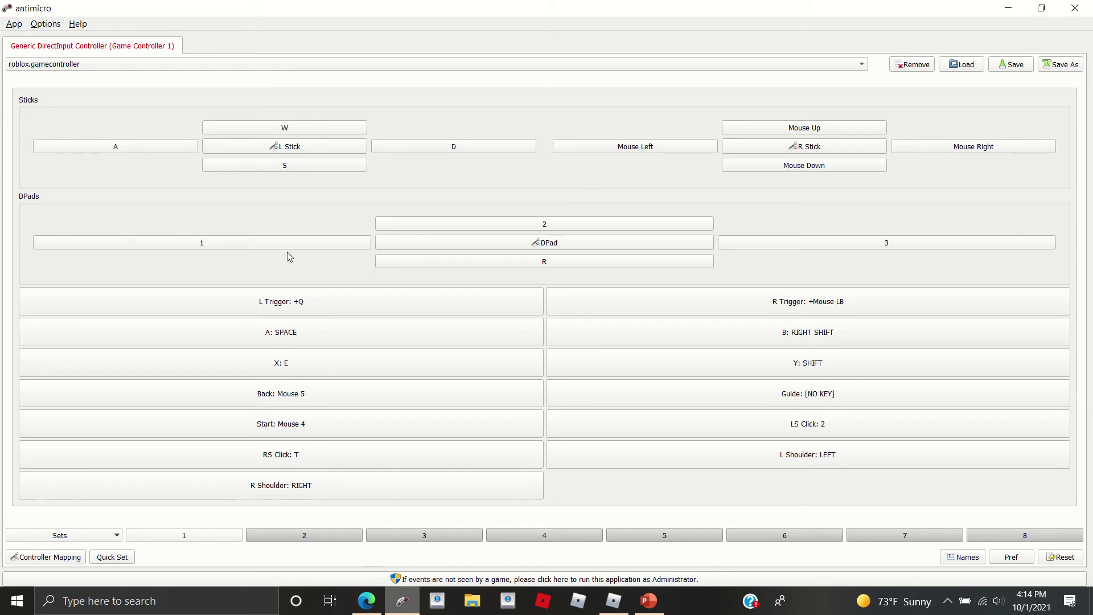
{"action": "left_click", "coordinate": [444, 224]}
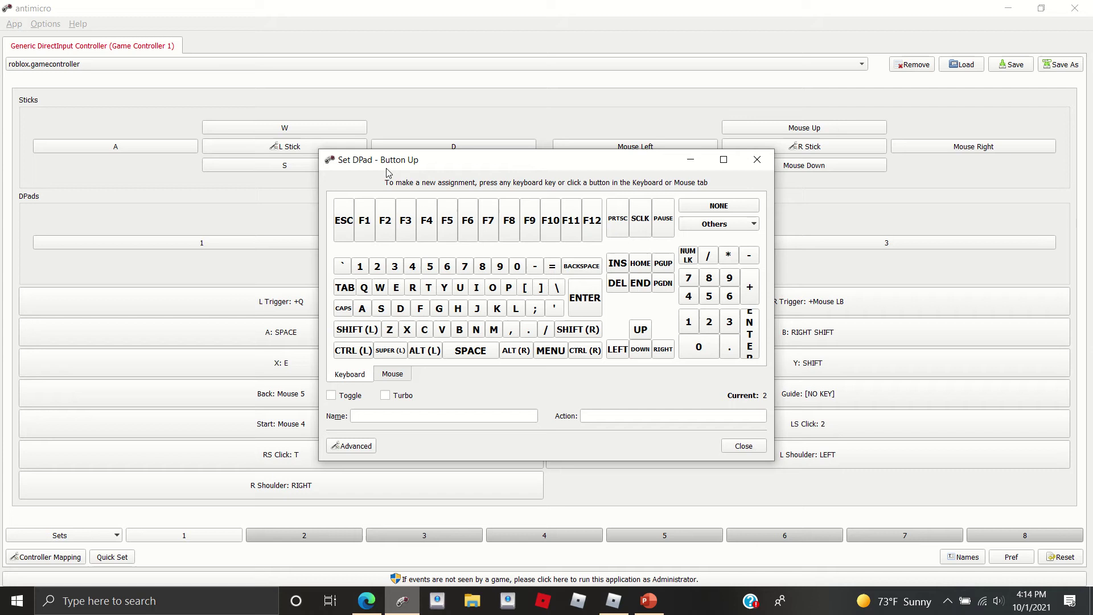
{"action": "mouse_move", "coordinate": [526, 164]}
{"action": "left_mouse_down"}
{"action": "mouse_move", "coordinate": [427, 205]}
{"action": "mouse_move", "coordinate": [461, 316]}
{"action": "mouse_move", "coordinate": [510, 165]}
{"action": "left_mouse_up"}
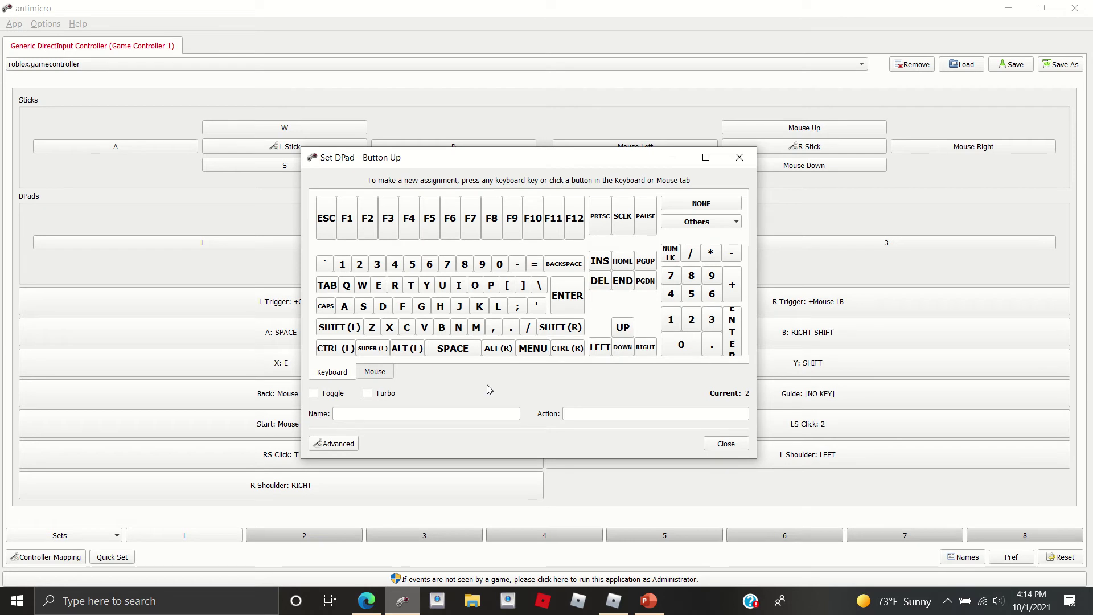
{"action": "left_click", "coordinate": [726, 443]}
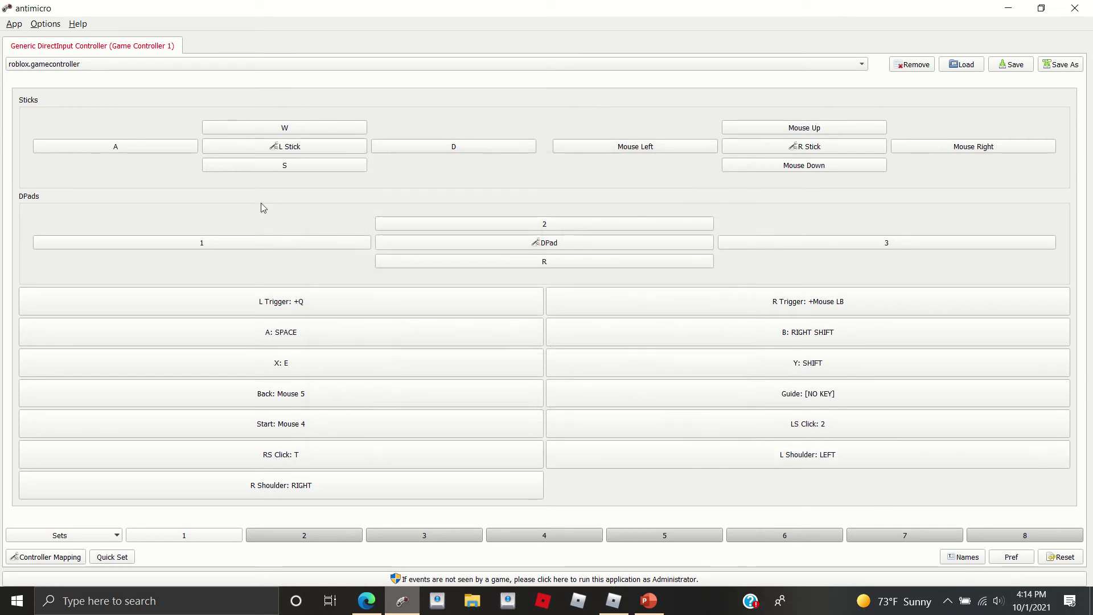
{"action": "left_click", "coordinate": [463, 227]}
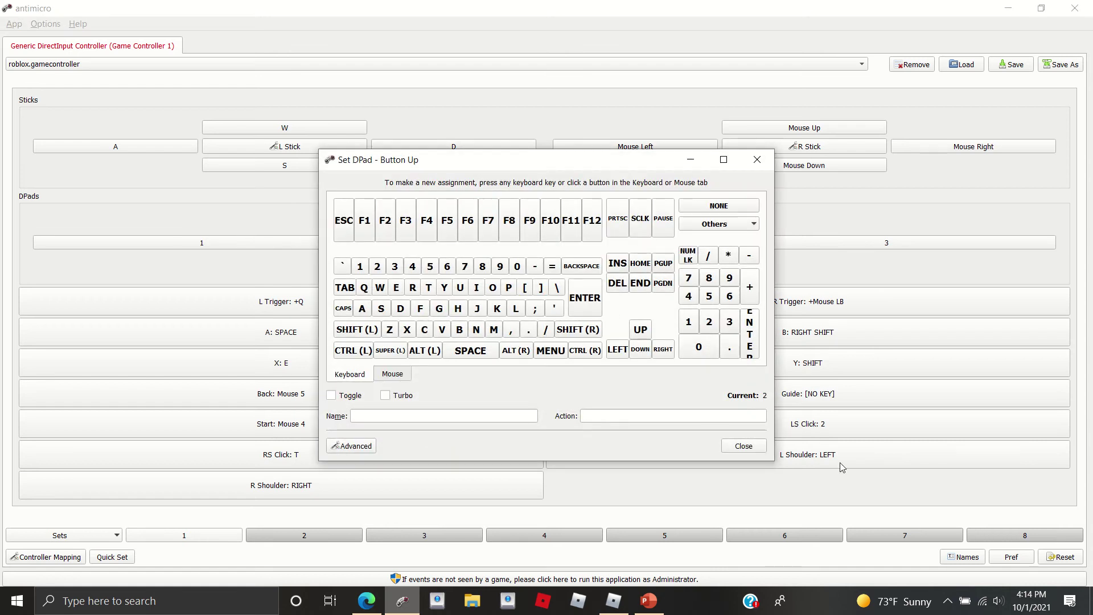
{"action": "left_click", "coordinate": [765, 449]}
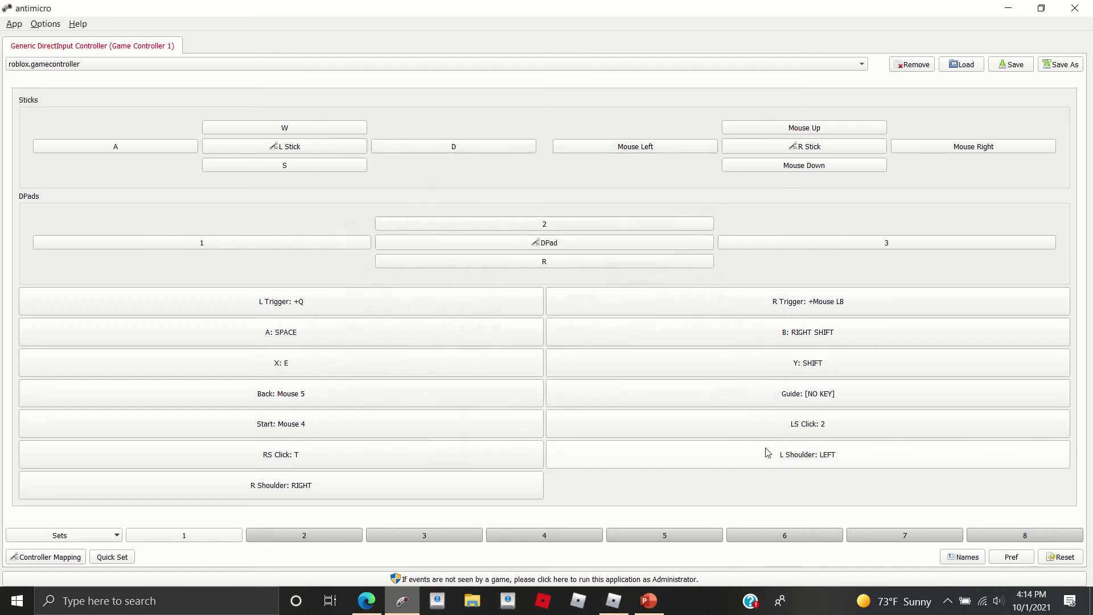
Examine the key assignment, Toggle and Turbo settings of the D-pad's right button.
{"action": "left_click", "coordinate": [825, 247]}
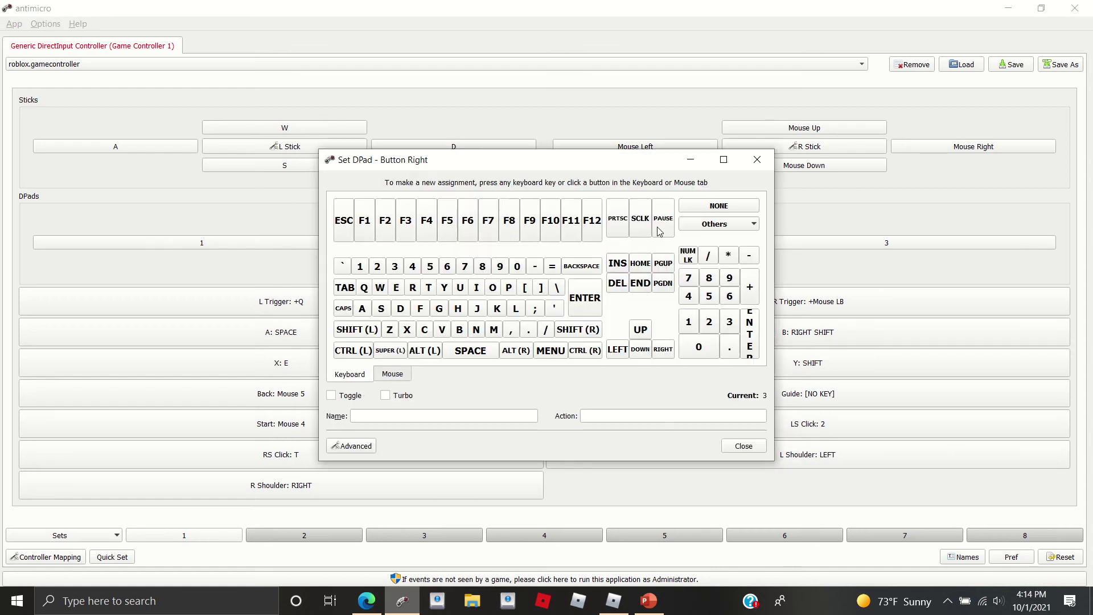
{"action": "left_click", "coordinate": [743, 446]}
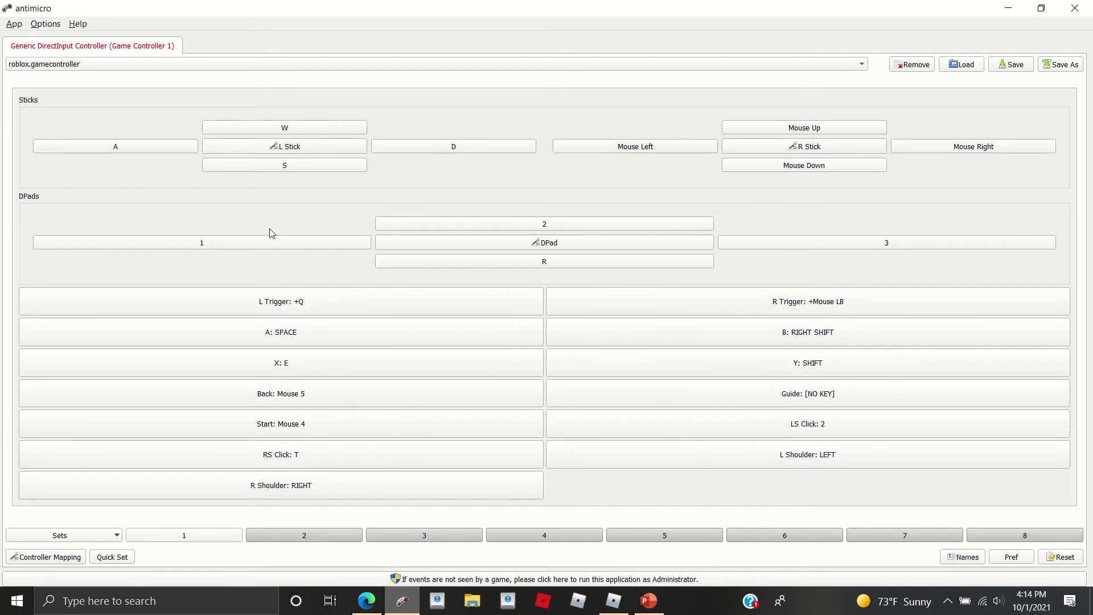
Turn off Toggle and Turbo for the L Trigger's positive Q assignment.
{"action": "left_click", "coordinate": [265, 301]}
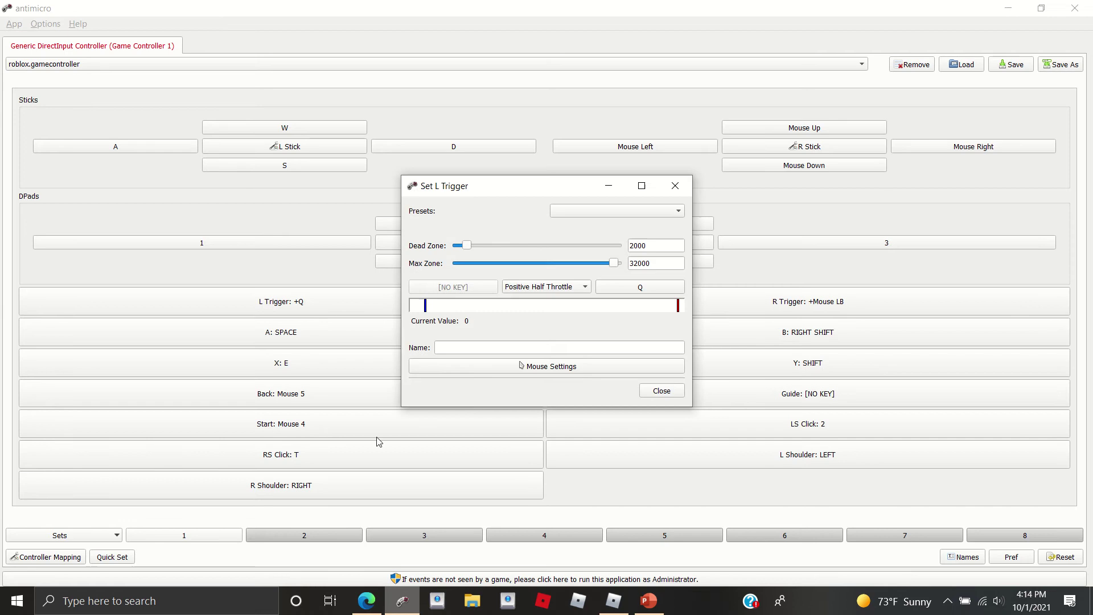
{"action": "left_click", "coordinate": [620, 288]}
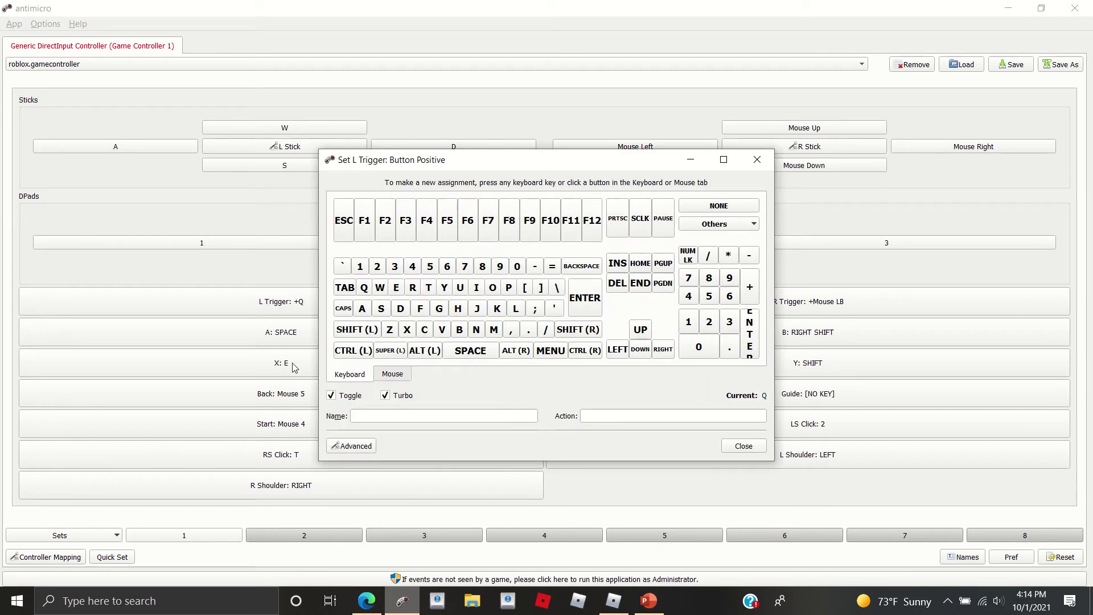
{"action": "left_click", "coordinate": [333, 395]}
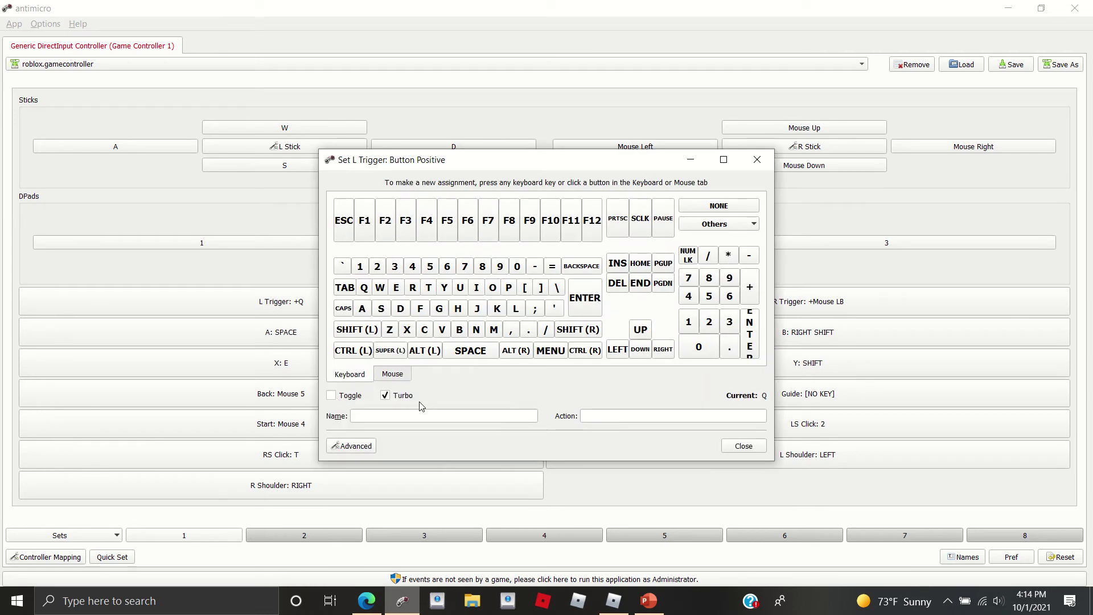
{"action": "left_click", "coordinate": [386, 396]}
{"action": "left_click", "coordinate": [743, 446]}
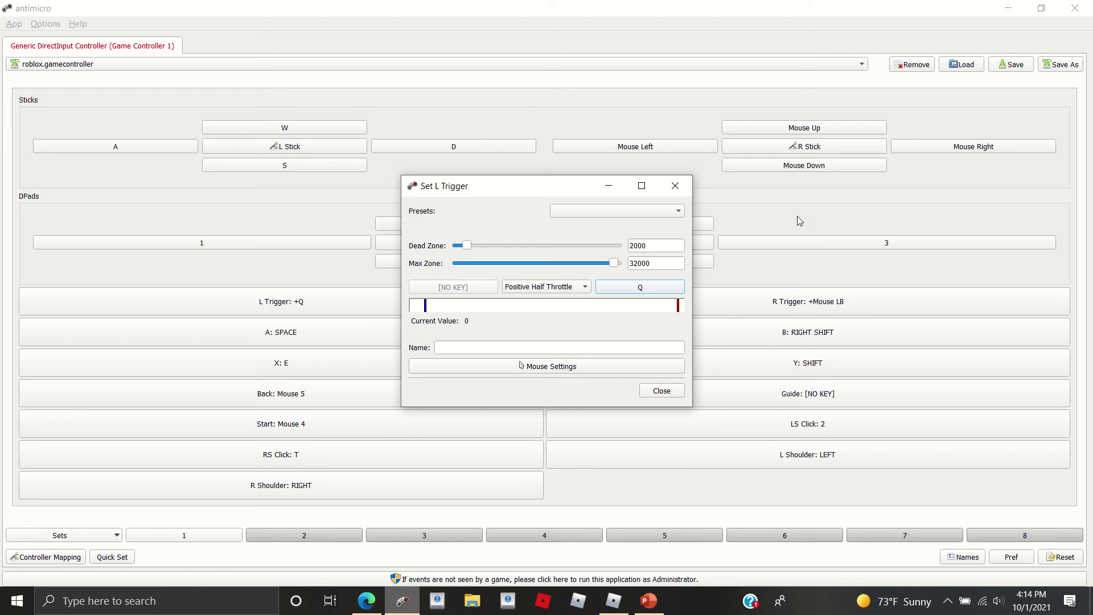
{"action": "left_click", "coordinate": [667, 392]}
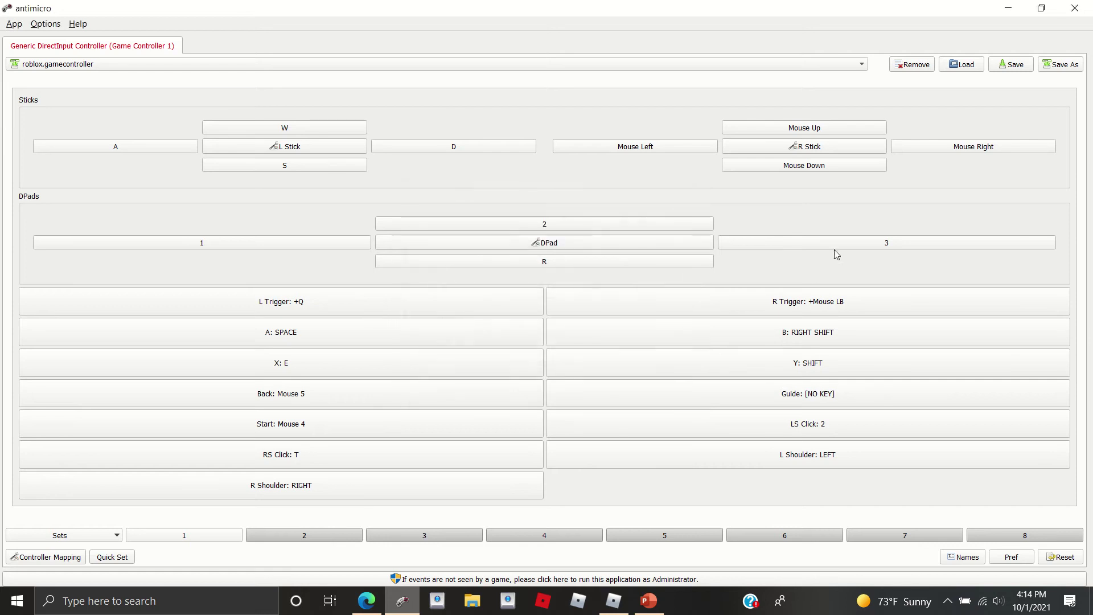
Turn off Toggle and Turbo for the R Trigger's positive Mouse LB assignment.
{"action": "left_click", "coordinate": [797, 329]}
{"action": "left_click", "coordinate": [757, 159]}
{"action": "left_click", "coordinate": [743, 302]}
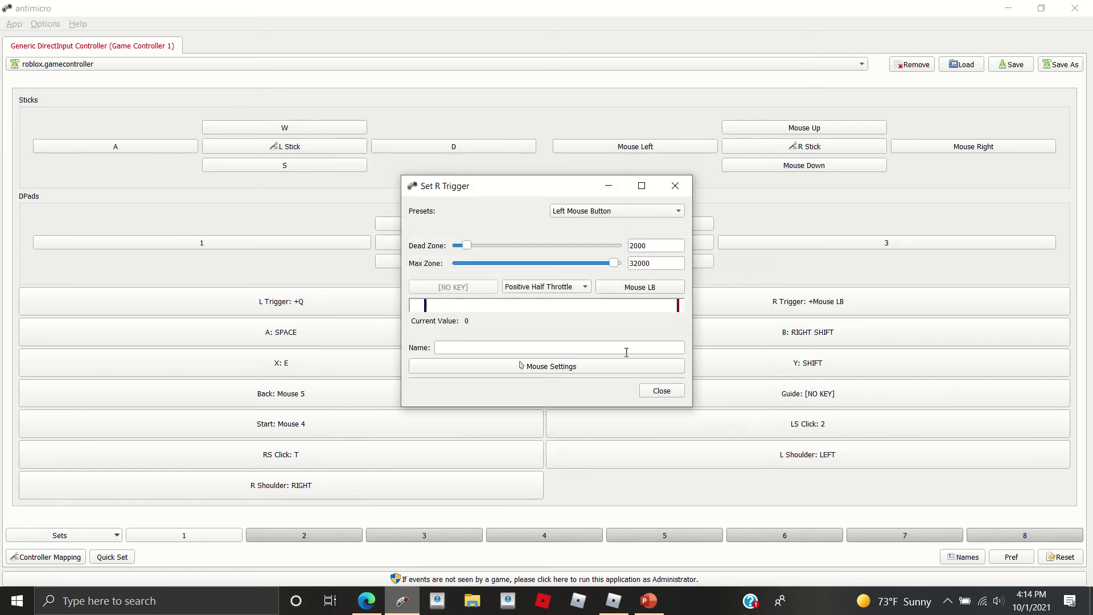
{"action": "left_click", "coordinate": [656, 288]}
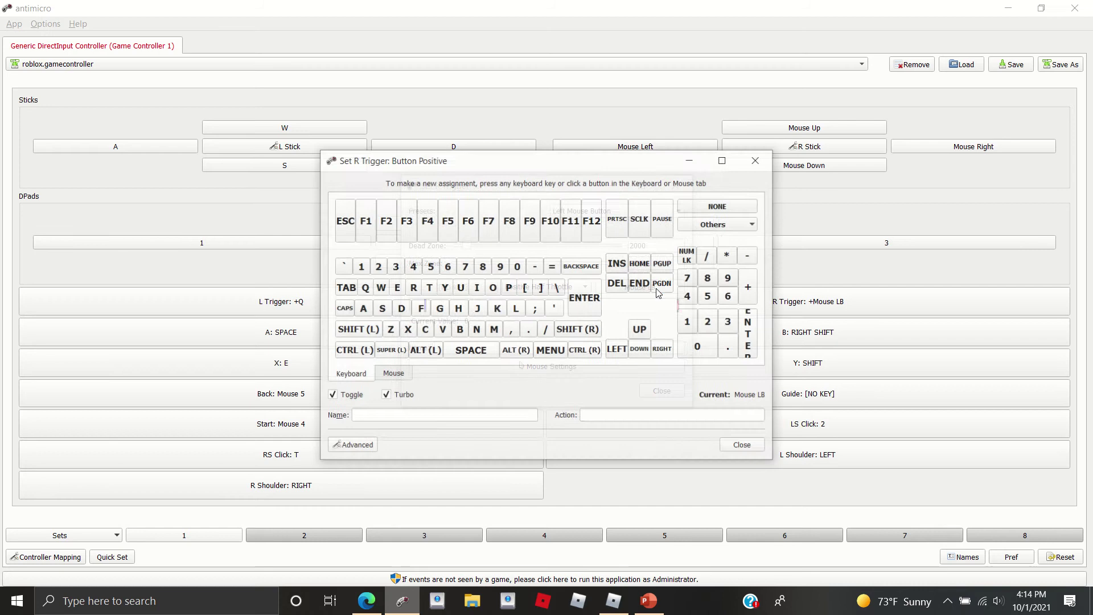
{"action": "left_click", "coordinate": [331, 395]}
{"action": "left_click", "coordinate": [386, 395]}
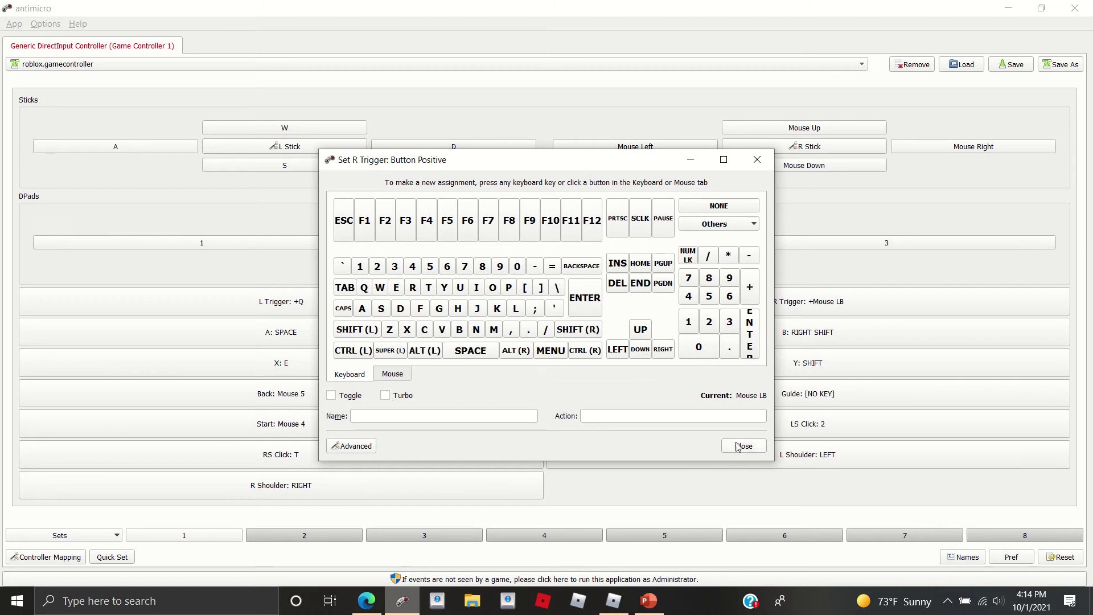
{"action": "left_click", "coordinate": [737, 446]}
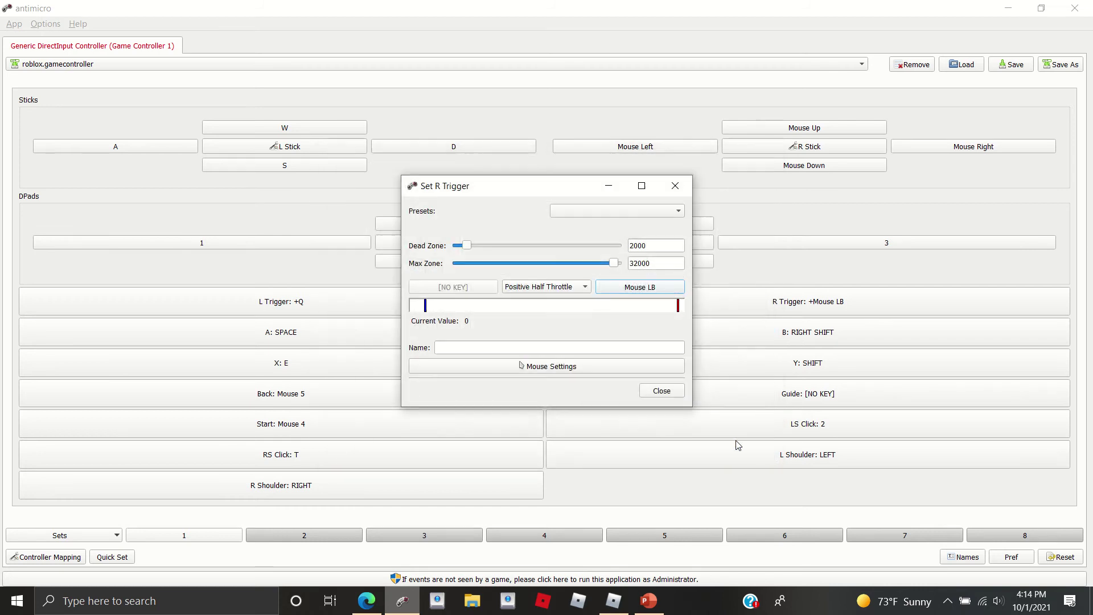
{"action": "left_click", "coordinate": [668, 391]}
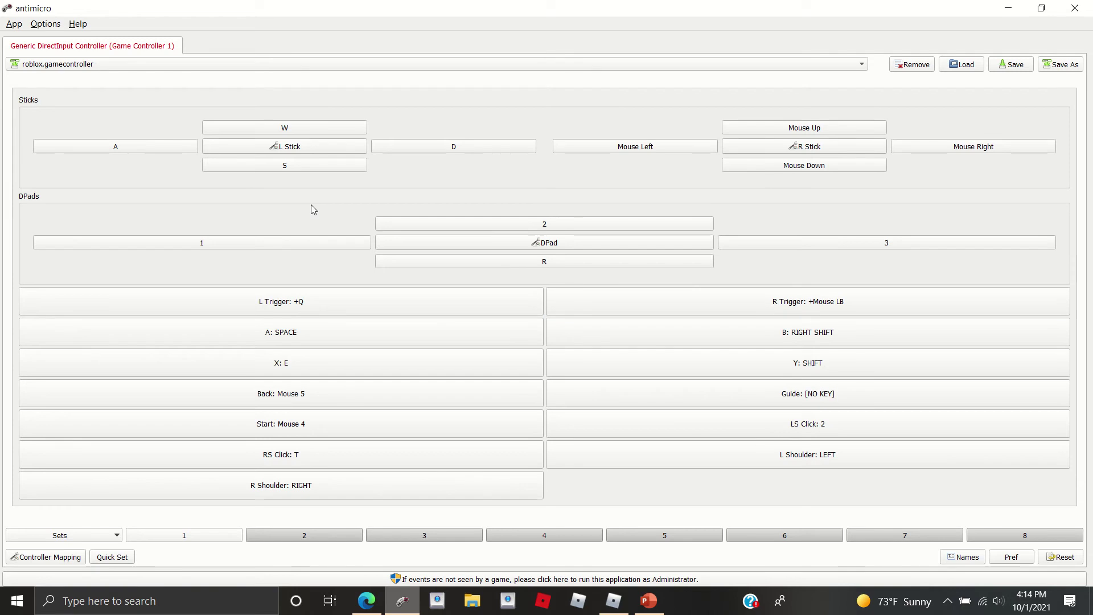
Assign the Q key to the L Trigger's positive half throttle.
{"action": "left_click", "coordinate": [294, 307]}
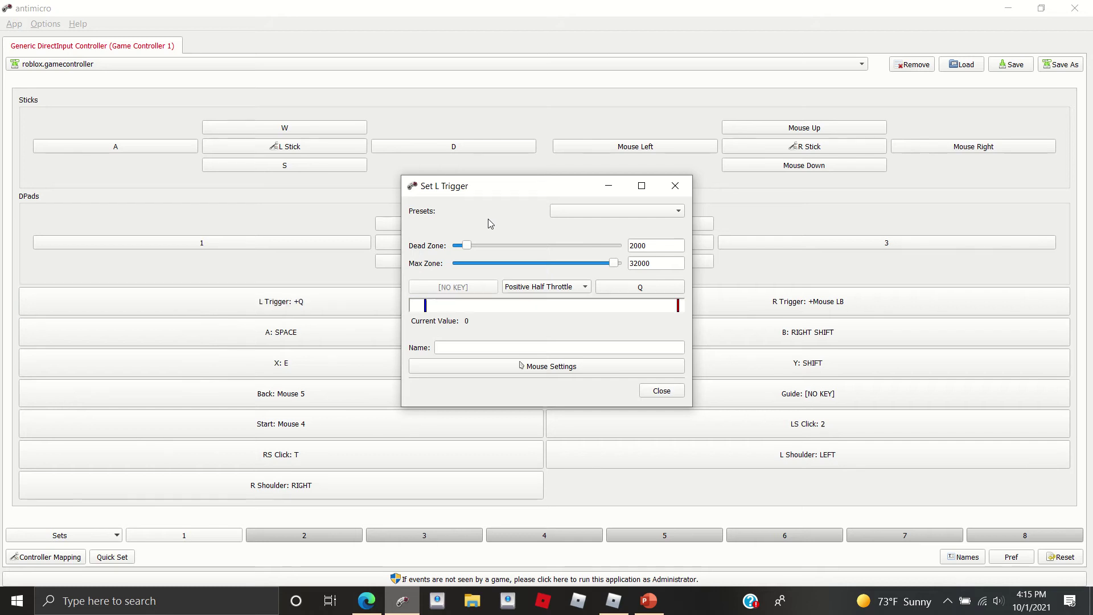
{"action": "left_click", "coordinate": [507, 345]}
{"action": "left_click", "coordinate": [620, 295]}
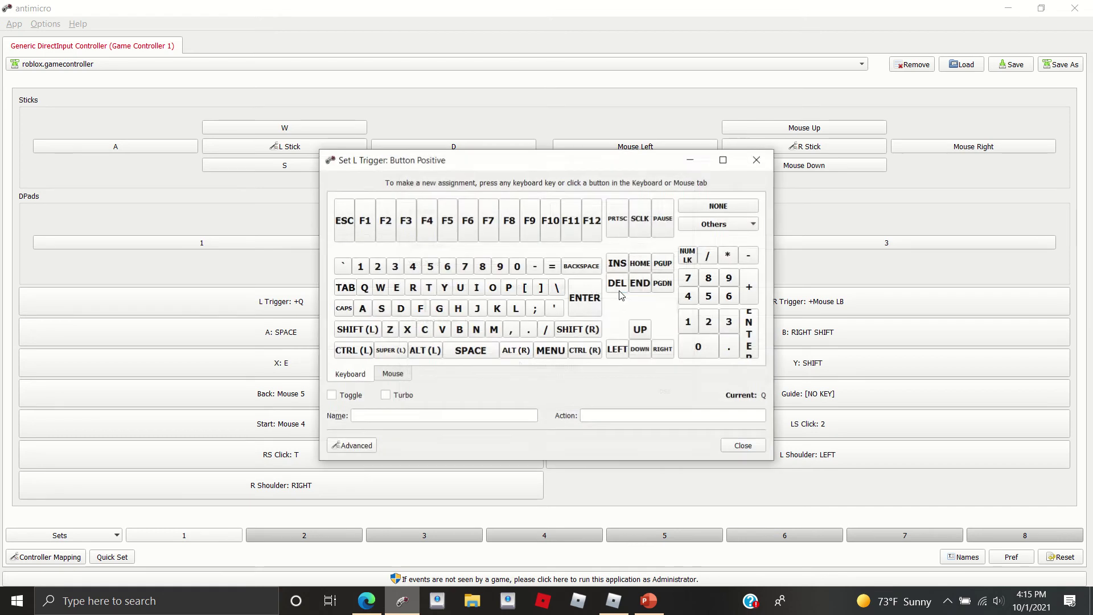
{"action": "left_click", "coordinate": [364, 289]}
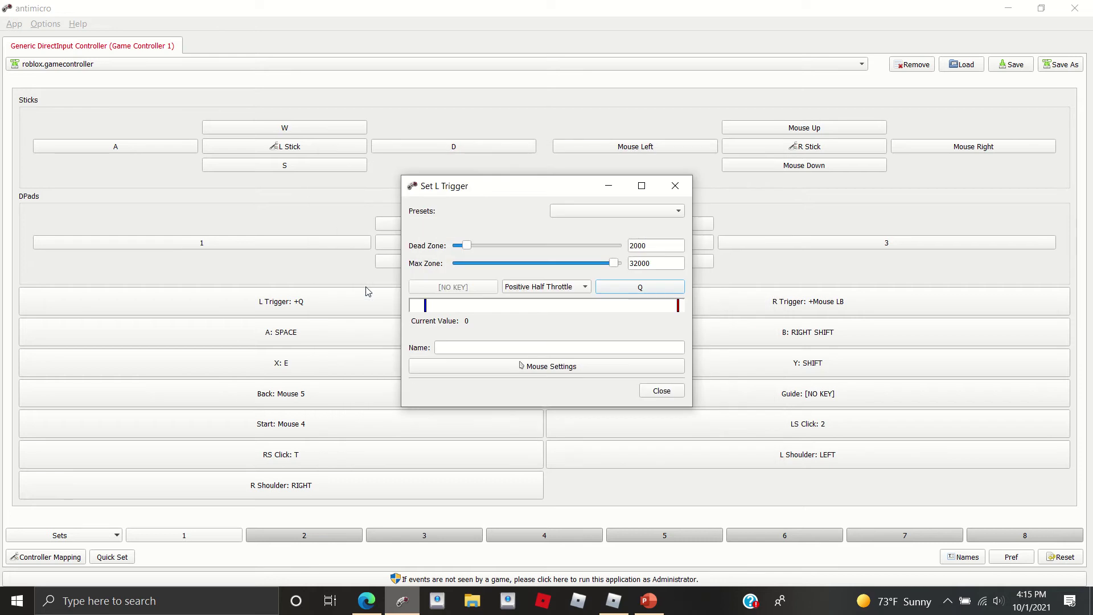
{"action": "left_click", "coordinate": [661, 390]}
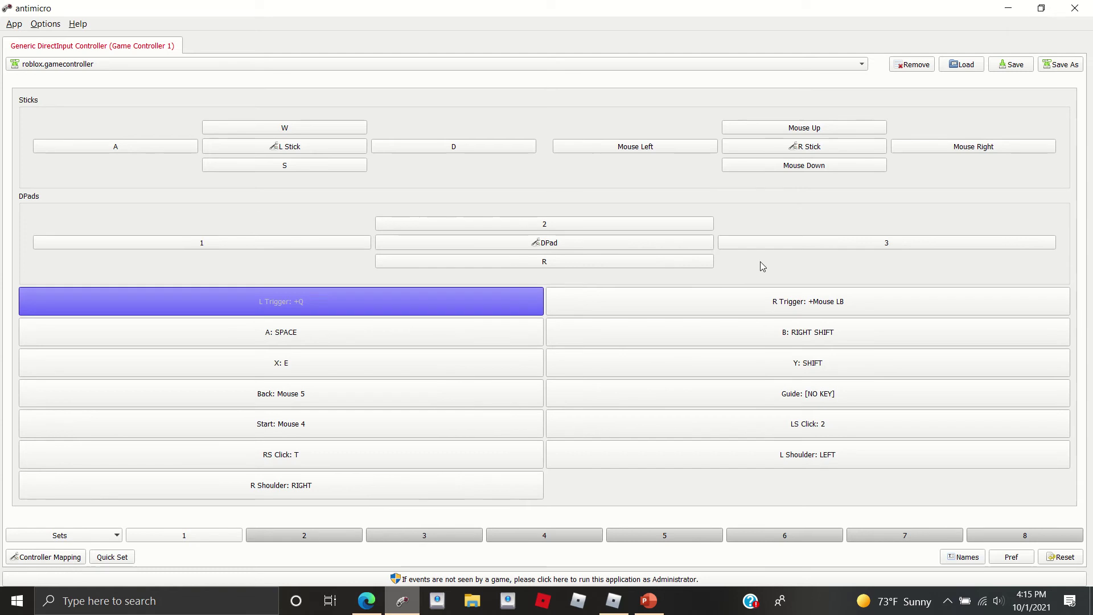
Review the R Trigger's presets and assign the left mouse button to its positive half throttle.
{"action": "left_click", "coordinate": [765, 305]}
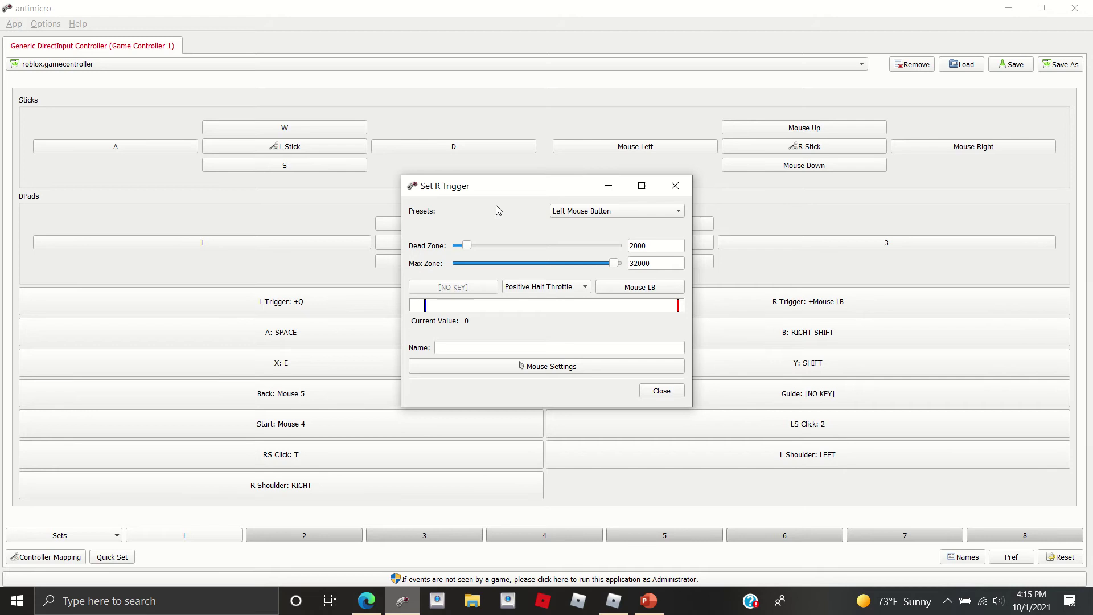
{"action": "left_click", "coordinate": [592, 212]}
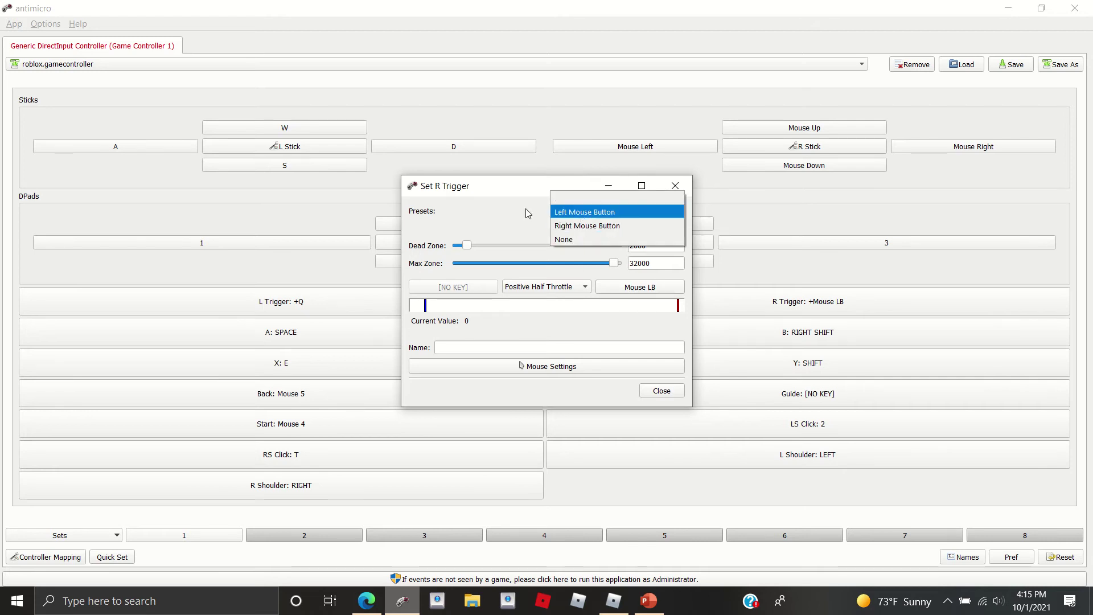
{"action": "left_click", "coordinate": [502, 213]}
{"action": "left_click", "coordinate": [664, 288]}
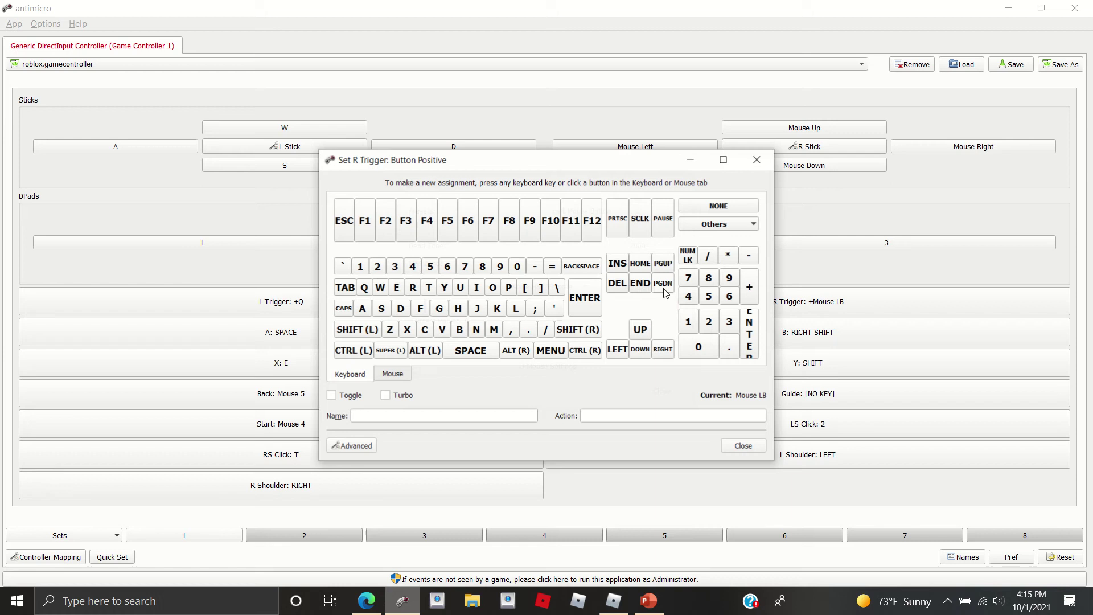
{"action": "left_click", "coordinate": [391, 374]}
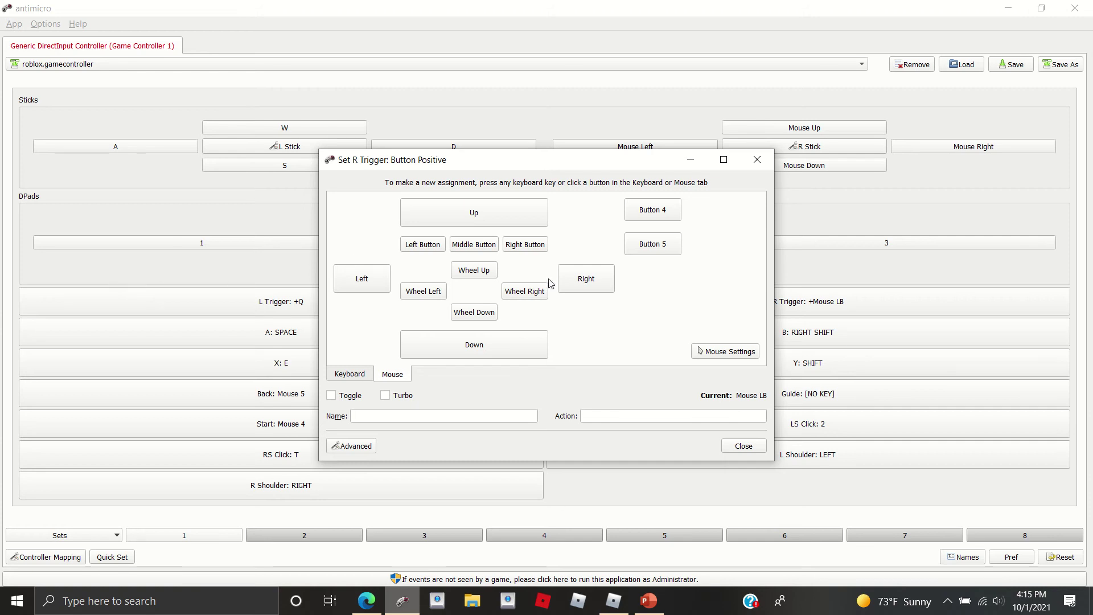
{"action": "left_click", "coordinate": [418, 246]}
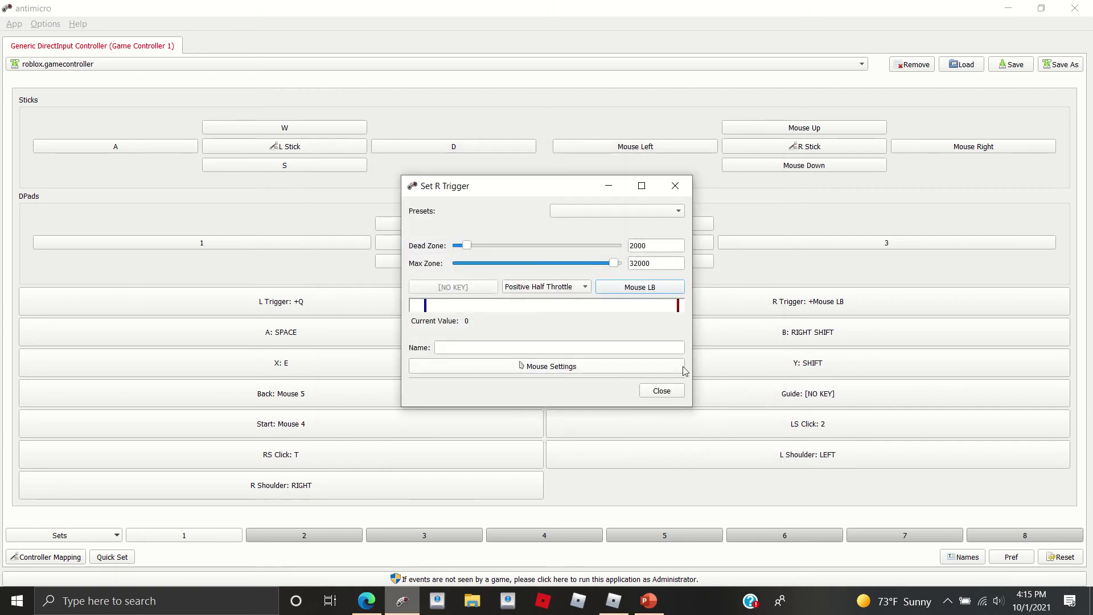
{"action": "left_click", "coordinate": [662, 391]}
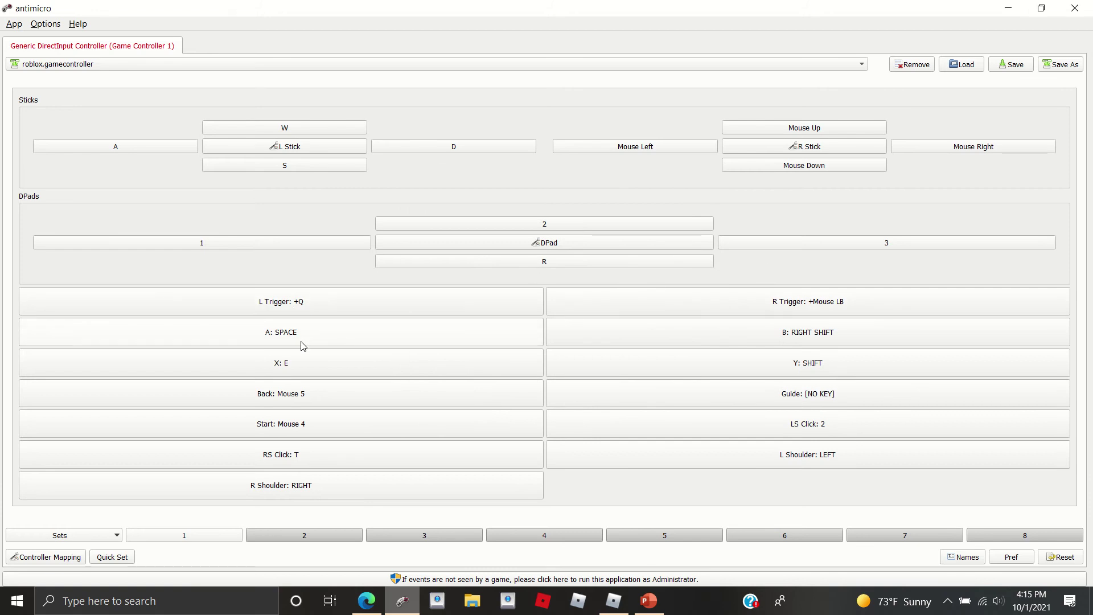
Assign the right SHIFT key to the B button and check the LS Click's key, Toggle and Turbo settings.
{"action": "left_click", "coordinate": [835, 340]}
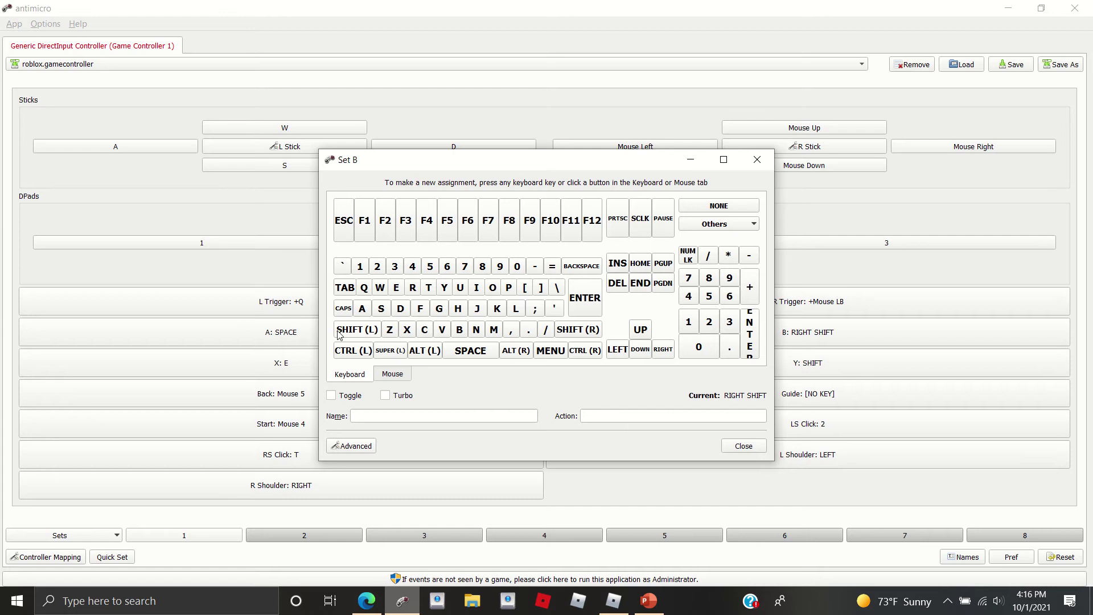
{"action": "left_click", "coordinate": [572, 330]}
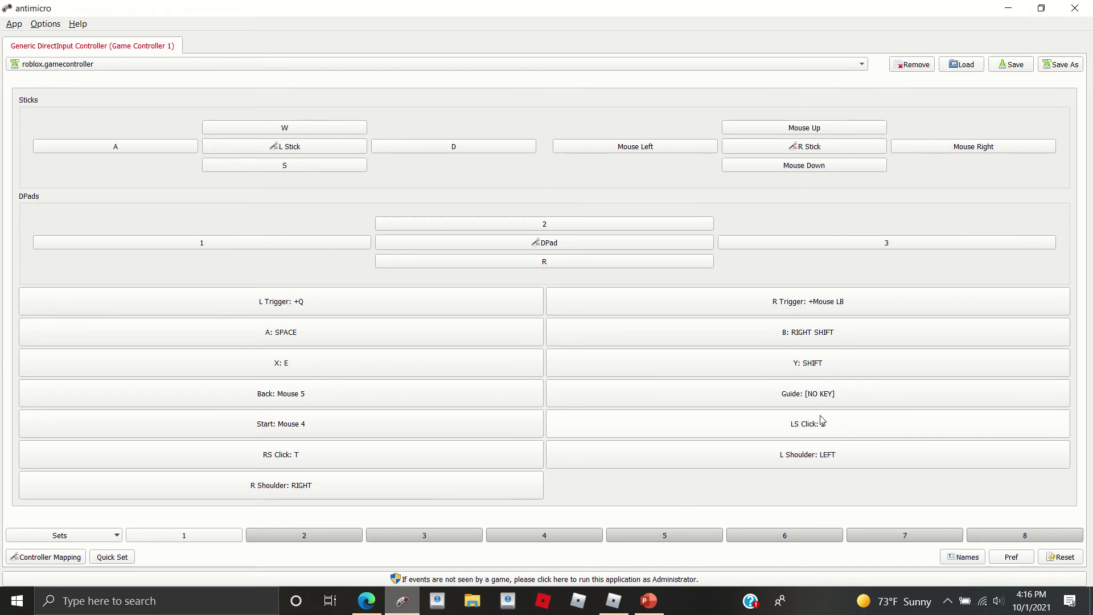
{"action": "left_click", "coordinate": [780, 433]}
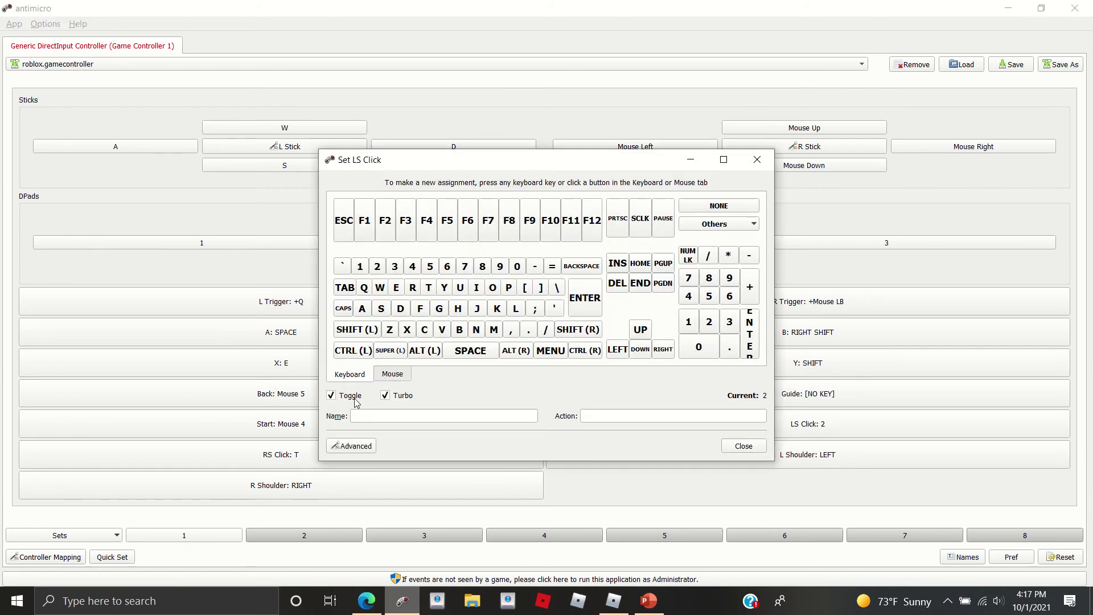
{"action": "left_click", "coordinate": [742, 447]}
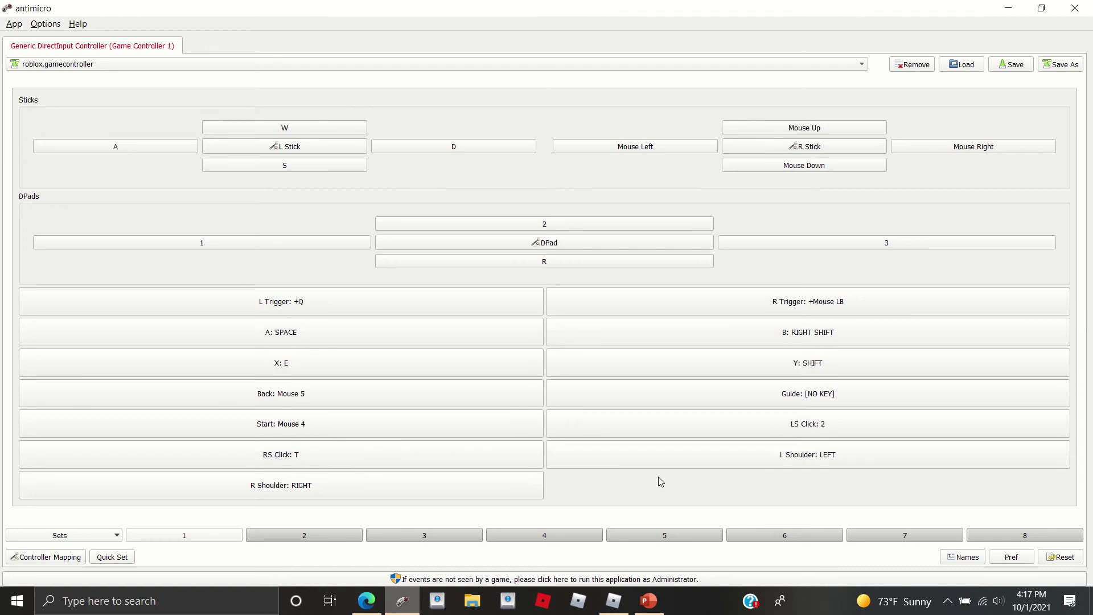
Examine the browser, media and volume functions that can be assigned to RS Click.
{"action": "left_click", "coordinate": [399, 455]}
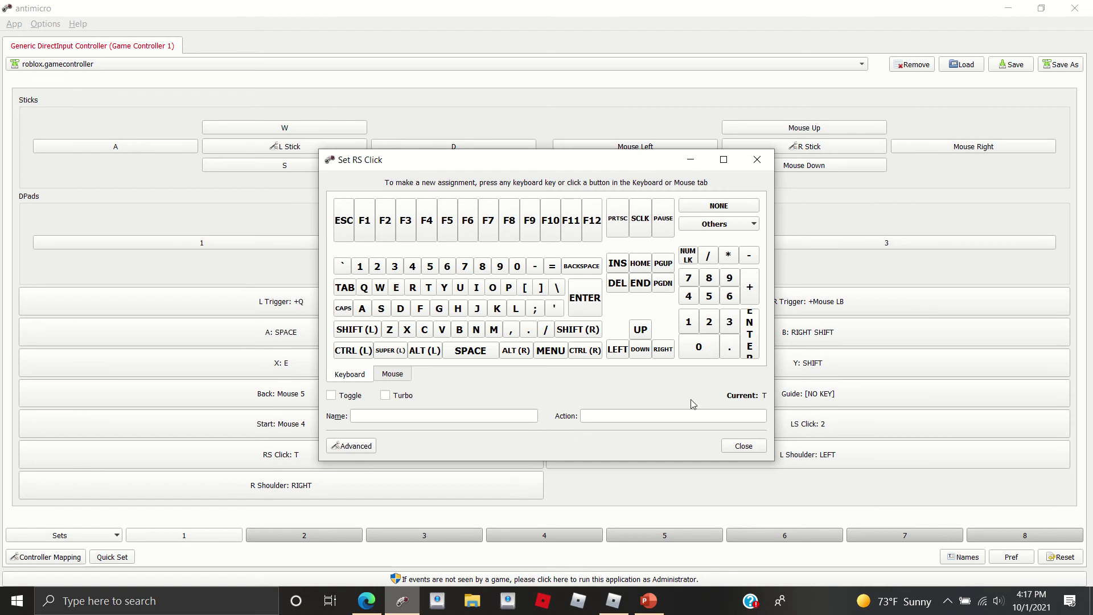
{"action": "left_click", "coordinate": [733, 227]}
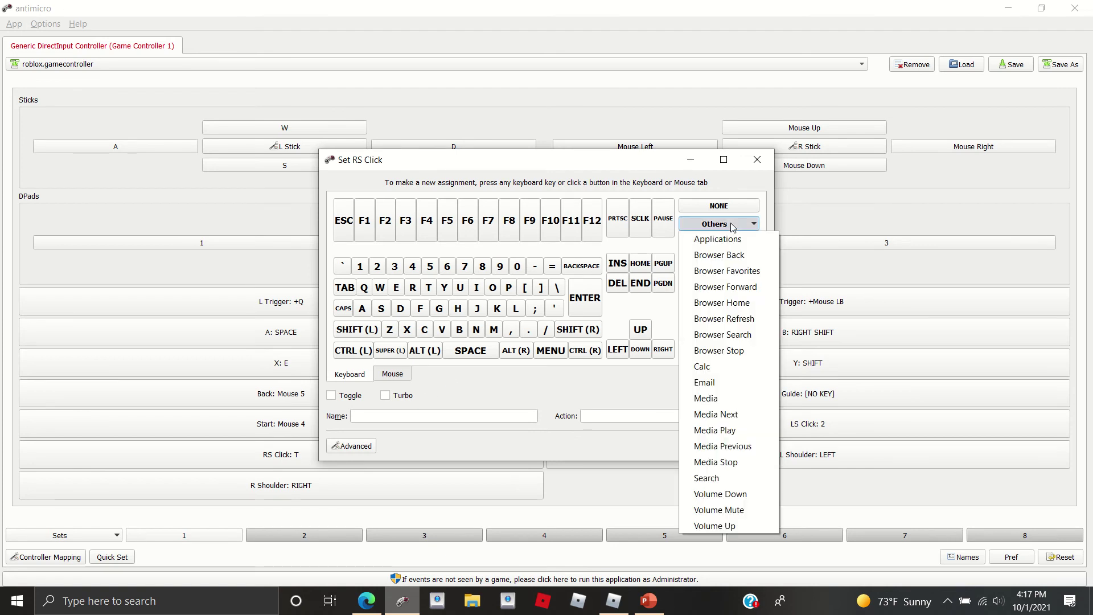
{"action": "left_click", "coordinate": [626, 389]}
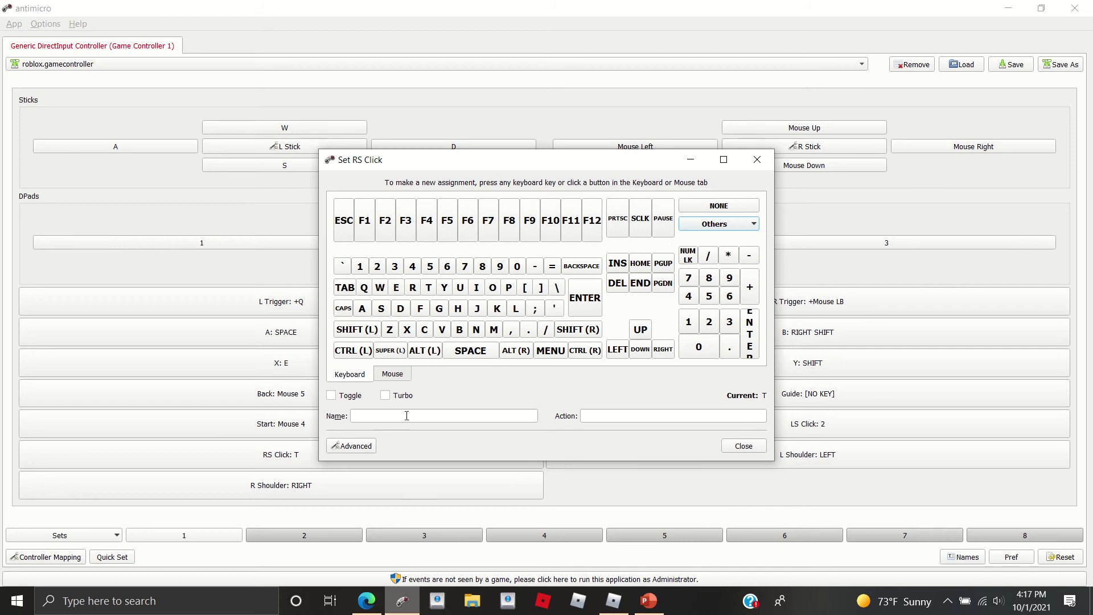
In RS Click's advanced assignments, add a blank [NO KEY] slot and a / key slot after T.
{"action": "left_click", "coordinate": [366, 446]}
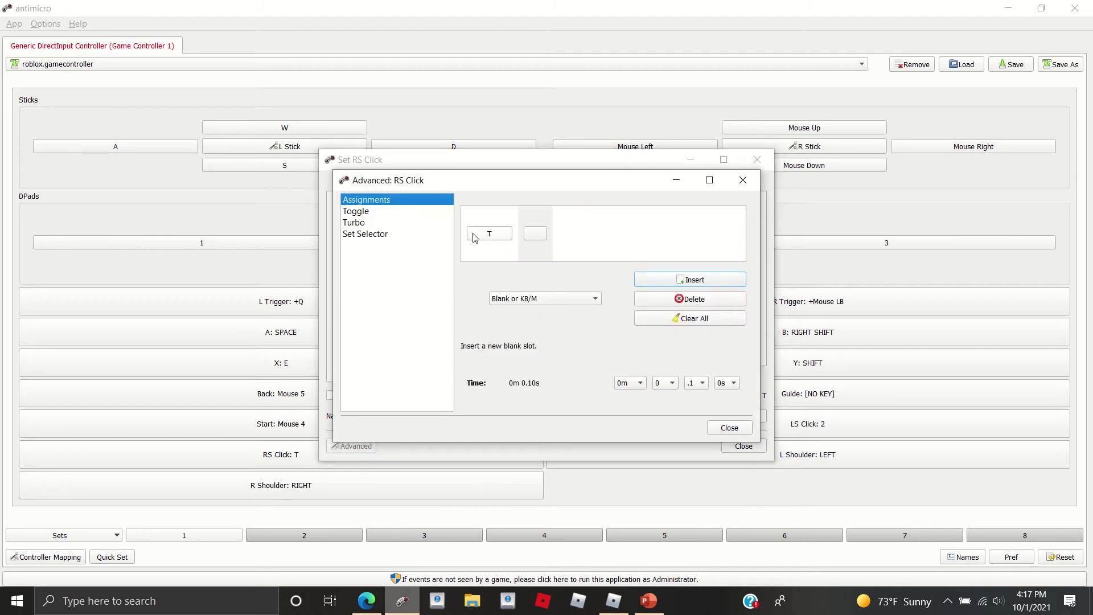
{"action": "left_click", "coordinate": [538, 236]}
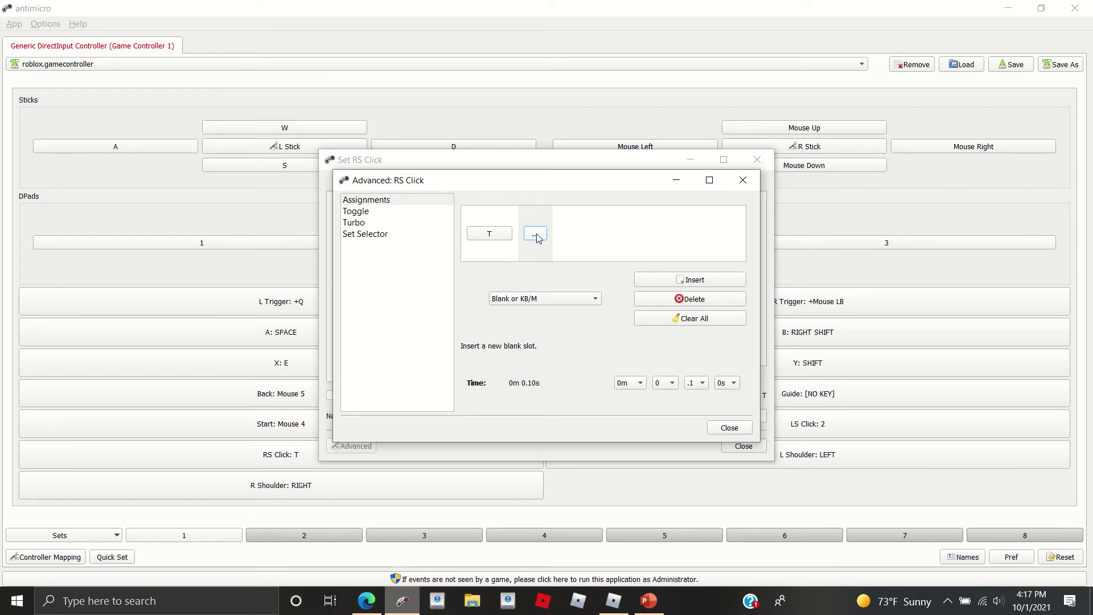
{"action": "key", "text": "slash"}
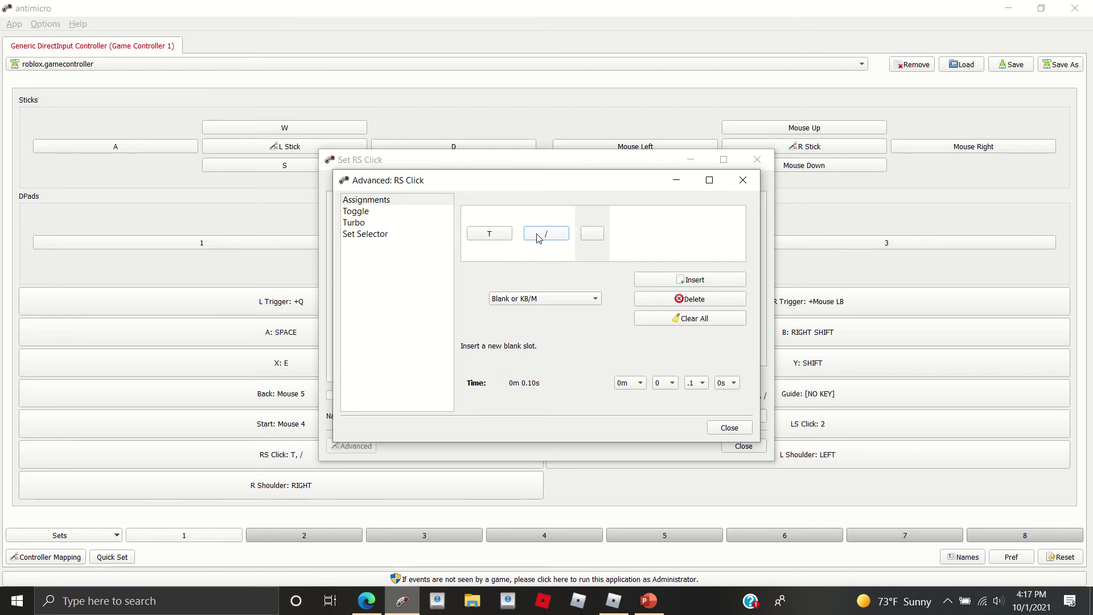
{"action": "left_click", "coordinate": [538, 235]}
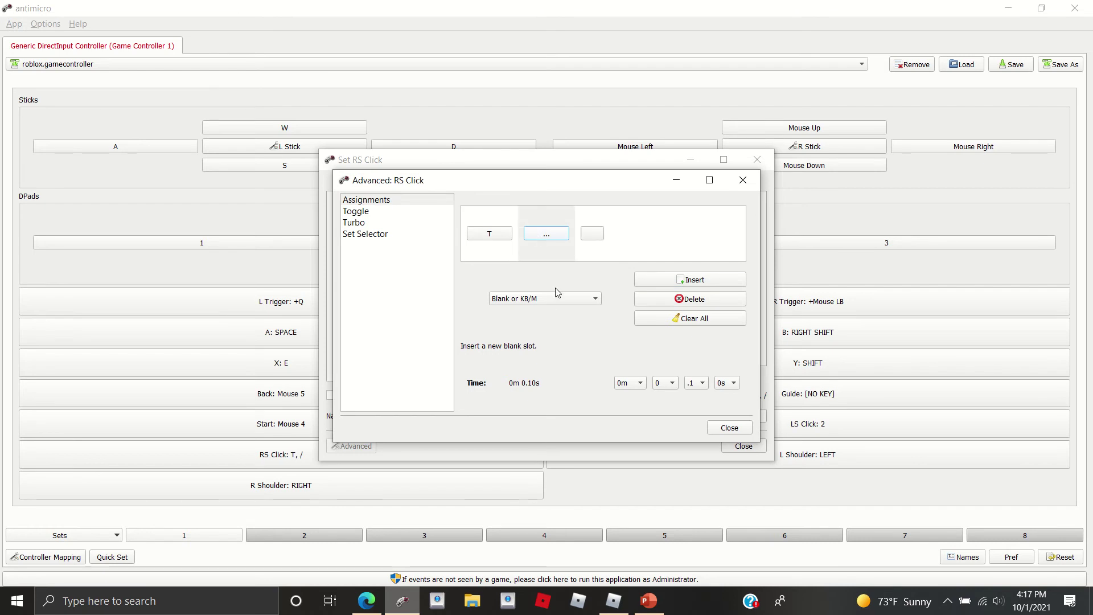
{"action": "left_click", "coordinate": [726, 285]}
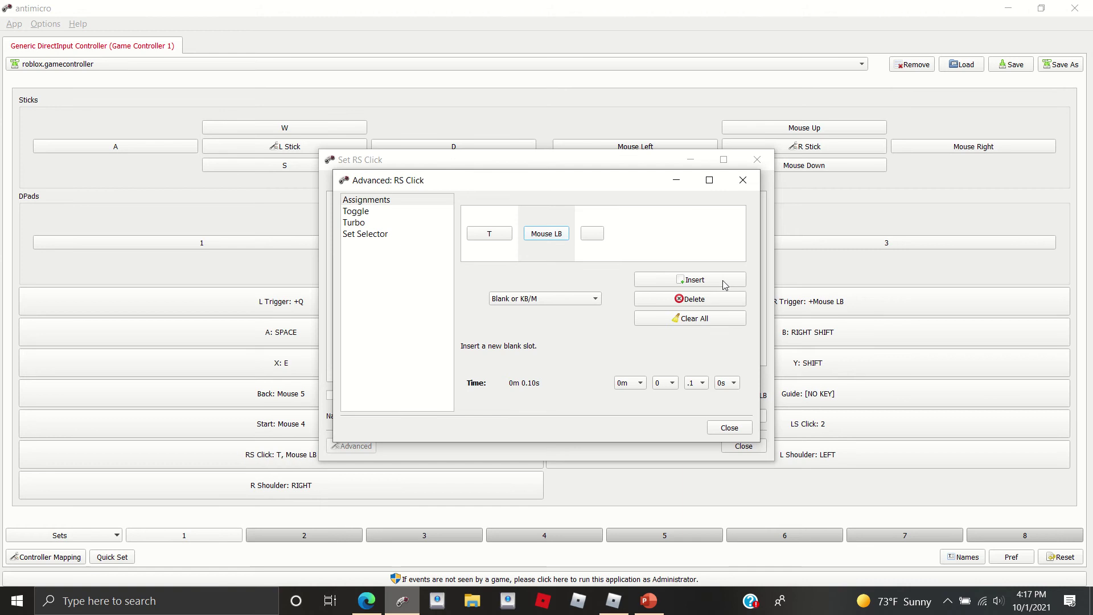
{"action": "left_click", "coordinate": [679, 280]}
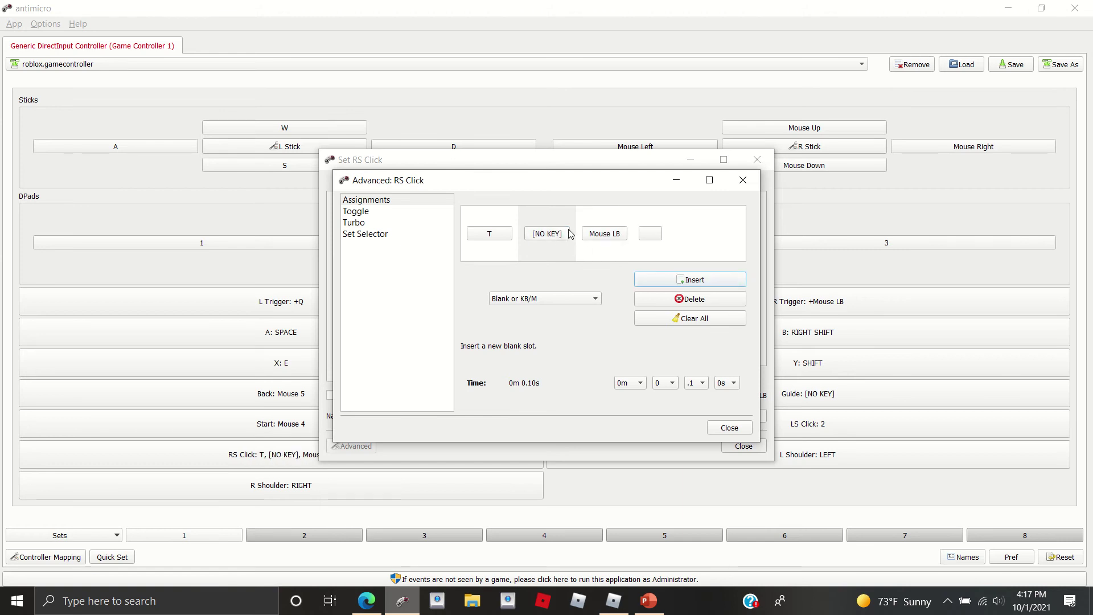
{"action": "left_click", "coordinate": [605, 235]}
{"action": "key", "text": "slash"}
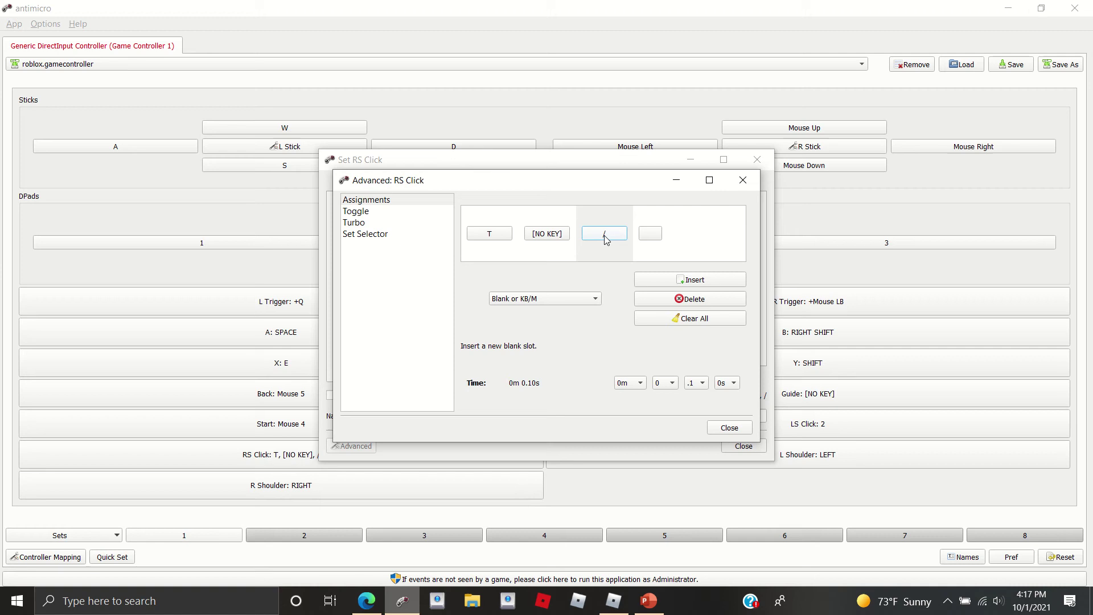
Append an ENTER slot after the / key in the RS Click sequence and insert a blank slot before it.
{"action": "left_click", "coordinate": [654, 236]}
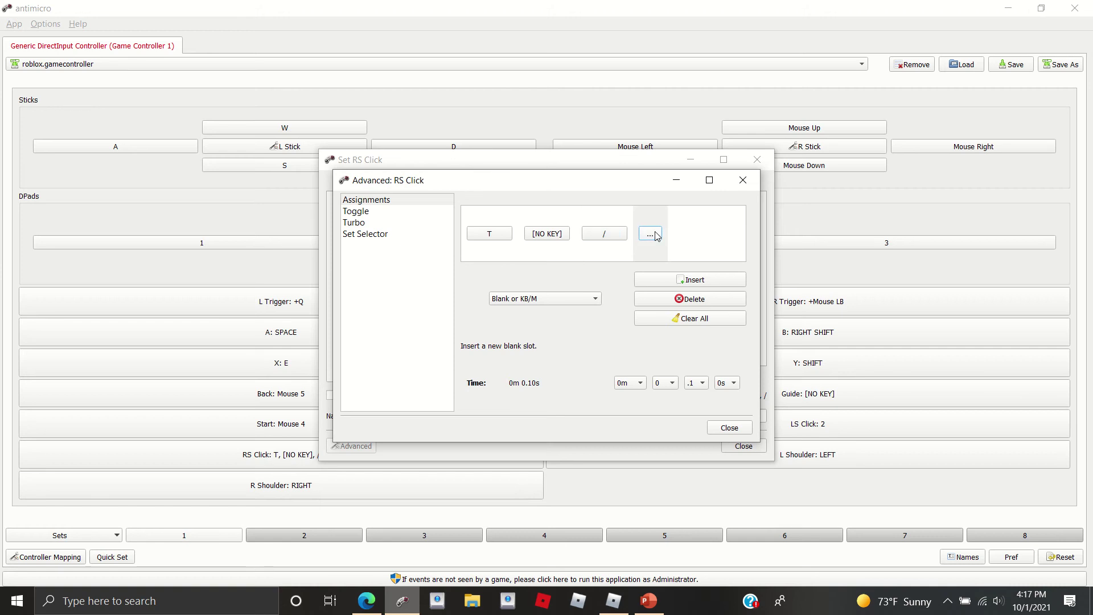
{"action": "key", "text": "Return"}
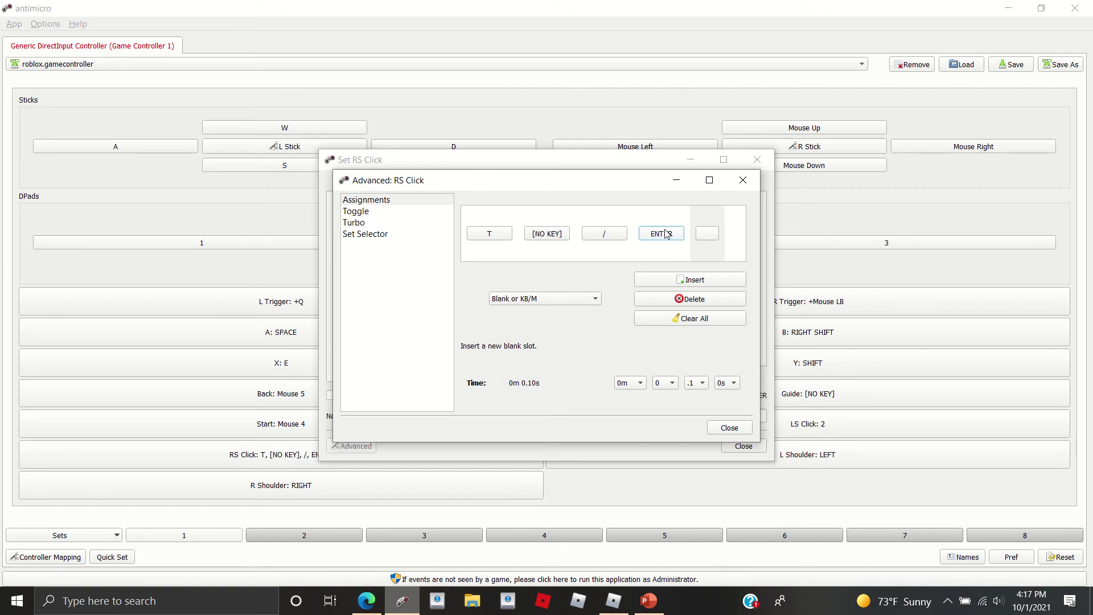
{"action": "left_click", "coordinate": [665, 224]}
{"action": "left_click", "coordinate": [679, 297]}
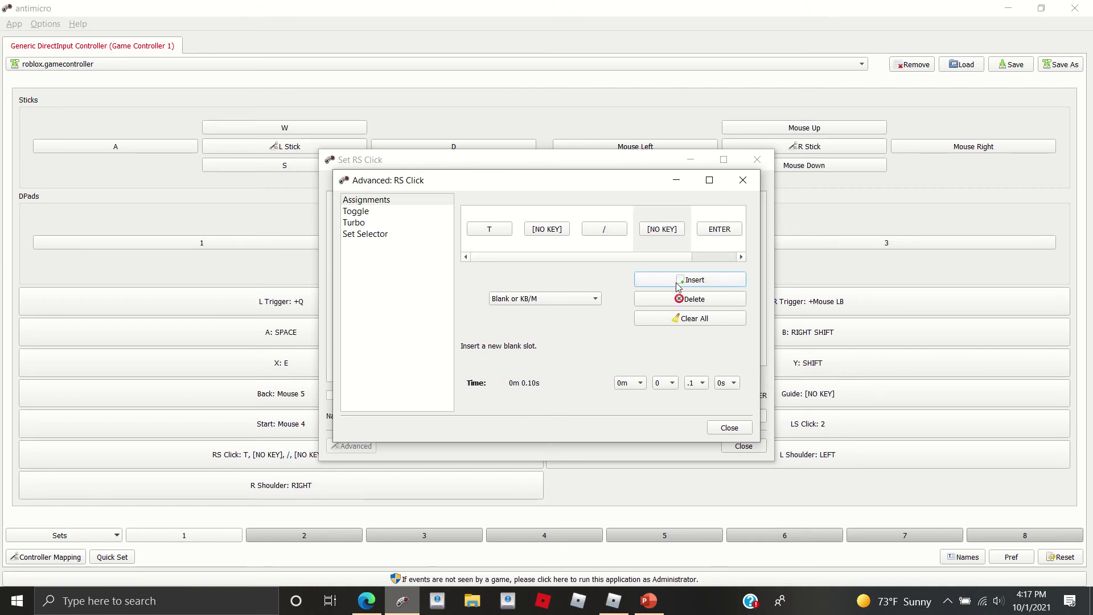
Reassign the ENTER slot of the RS Click sequence to the E key.
{"action": "left_click", "coordinate": [712, 230]}
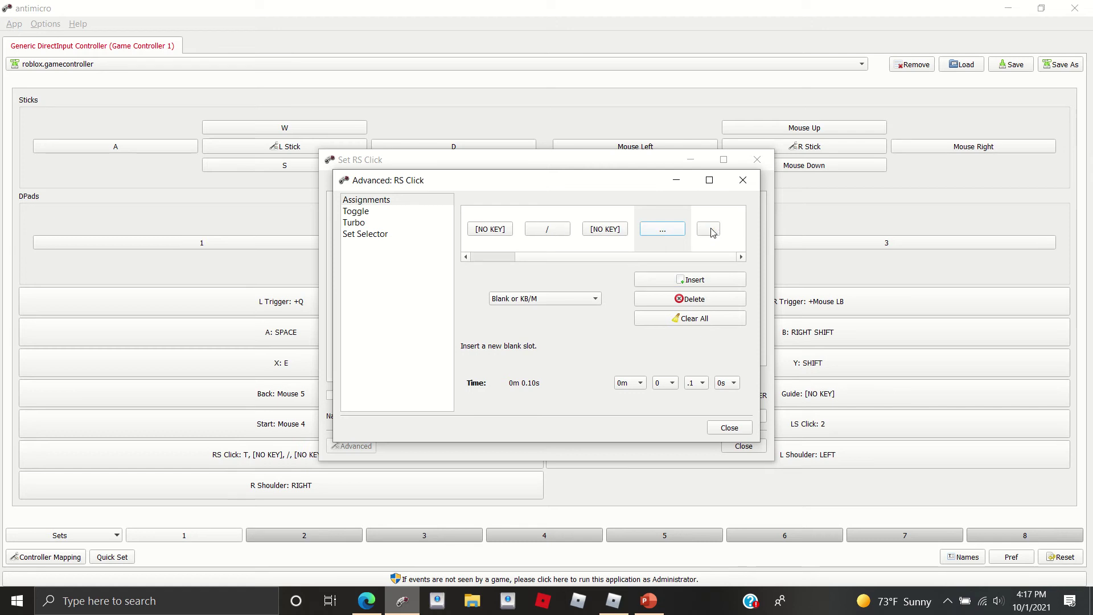
{"action": "left_click", "coordinate": [655, 230]}
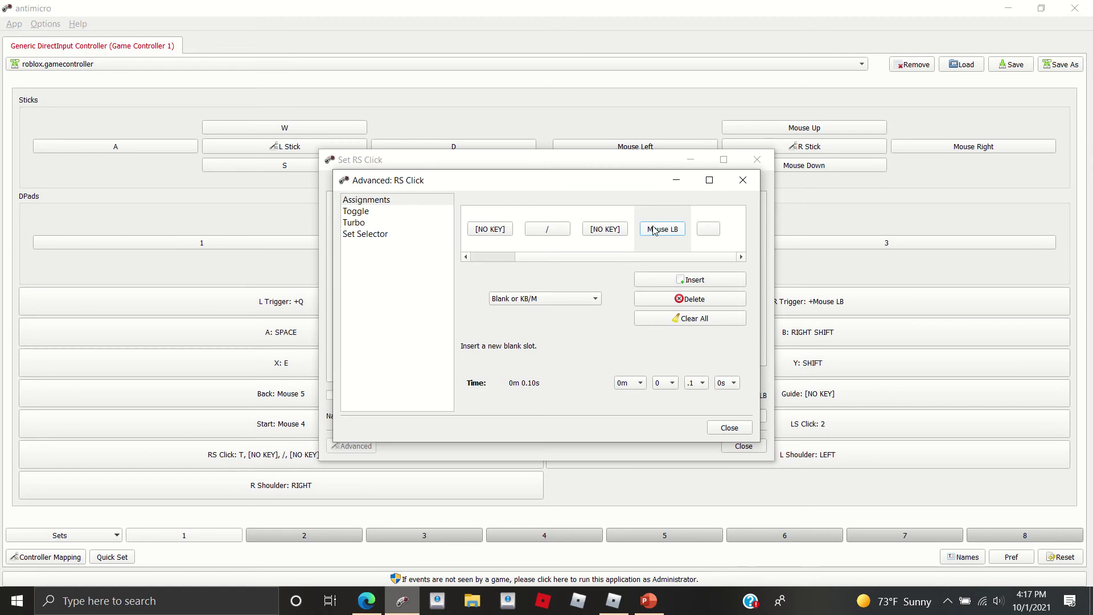
{"action": "left_click", "coordinate": [655, 230]}
{"action": "key", "text": "e"}
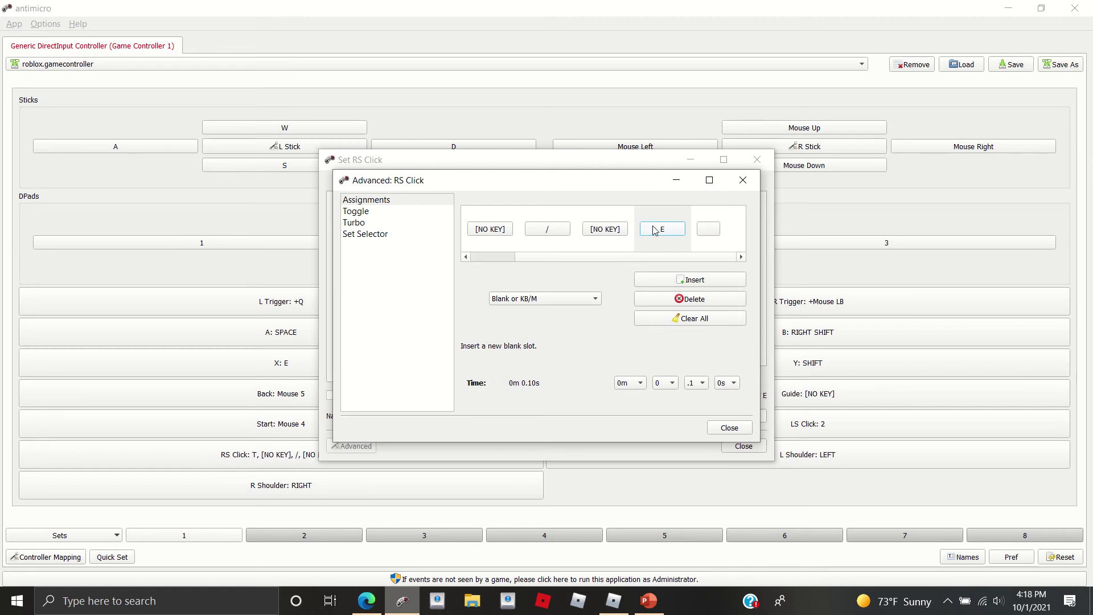
Append Z and ENTER to the RS Click sequence and close its settings.
{"action": "left_click", "coordinate": [716, 236]}
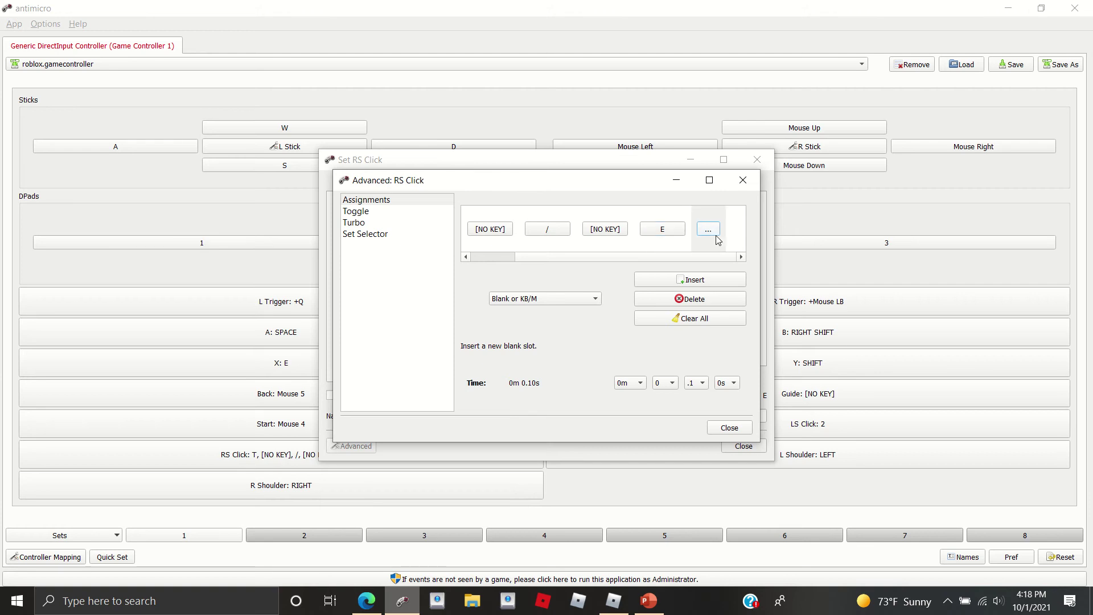
{"action": "key", "text": "z"}
{"action": "left_click", "coordinate": [715, 234]}
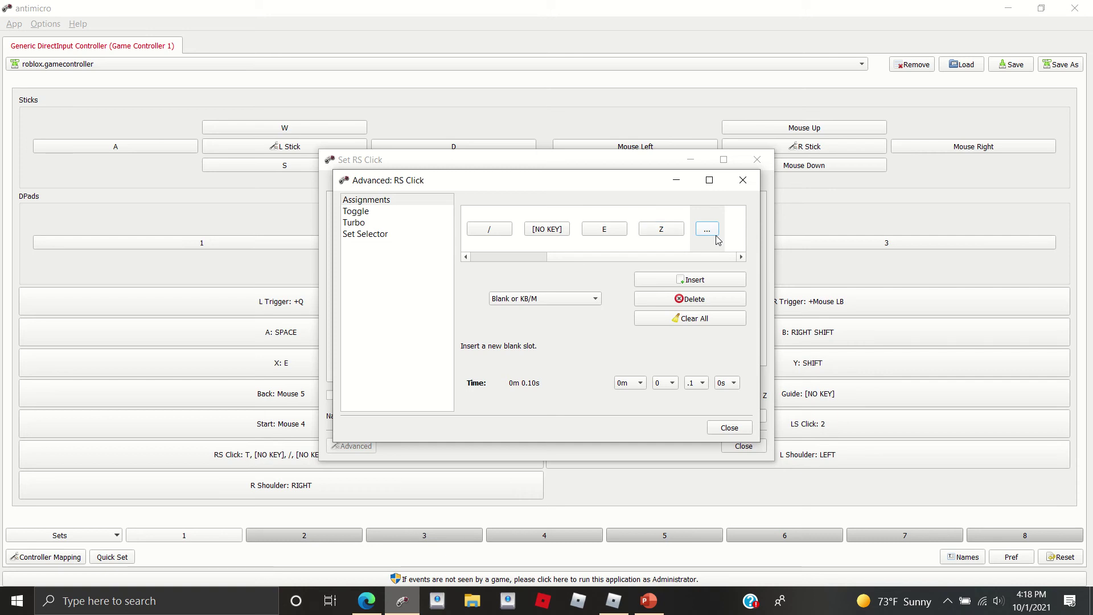
{"action": "key", "text": "Return"}
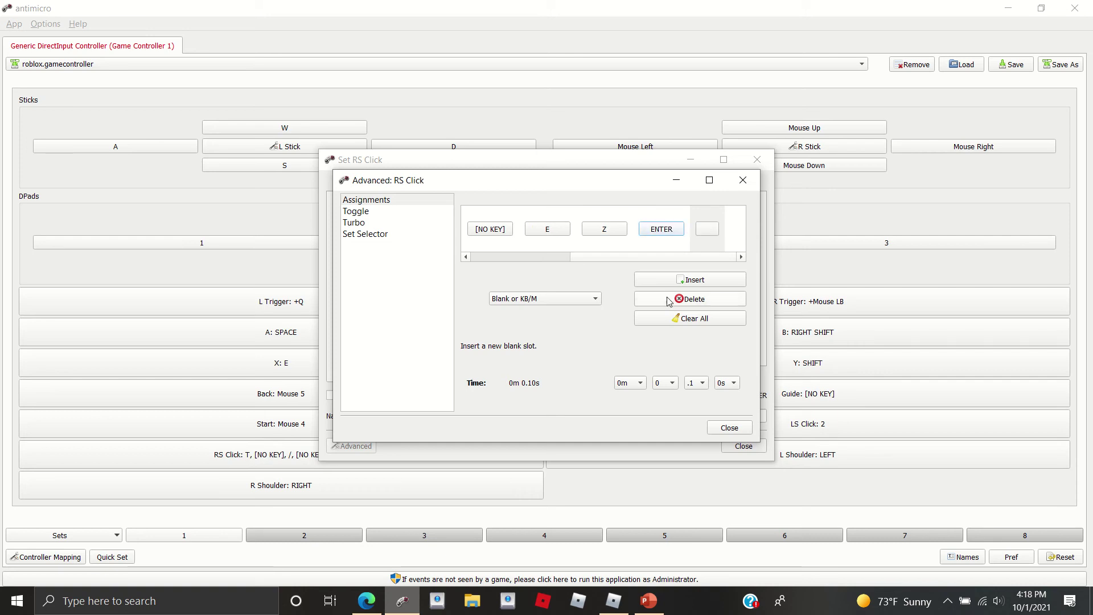
{"action": "left_click", "coordinate": [716, 428]}
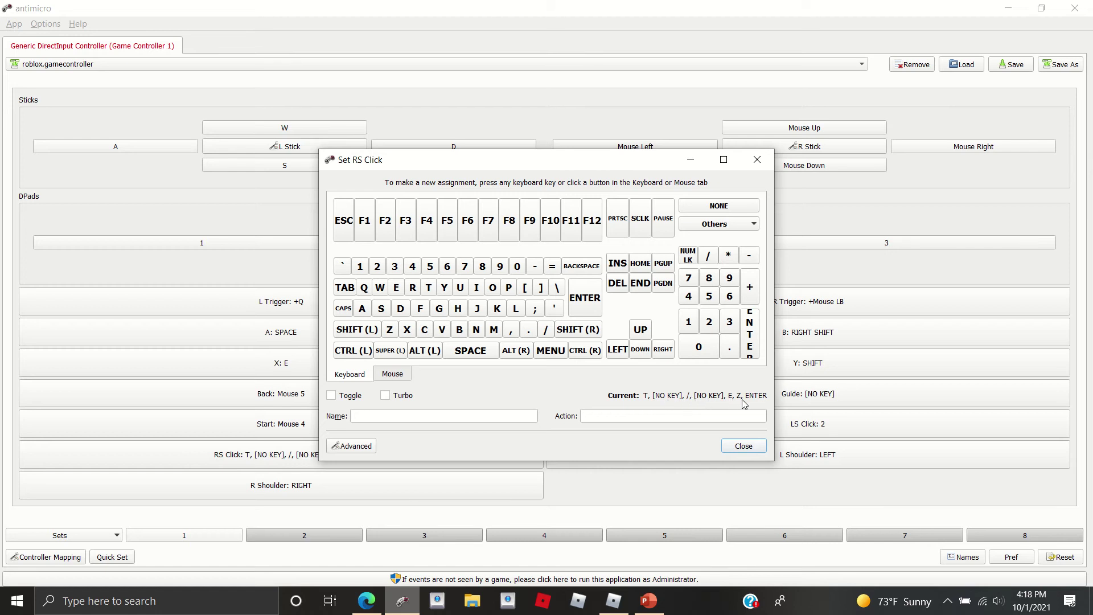
{"action": "left_click", "coordinate": [740, 446]}
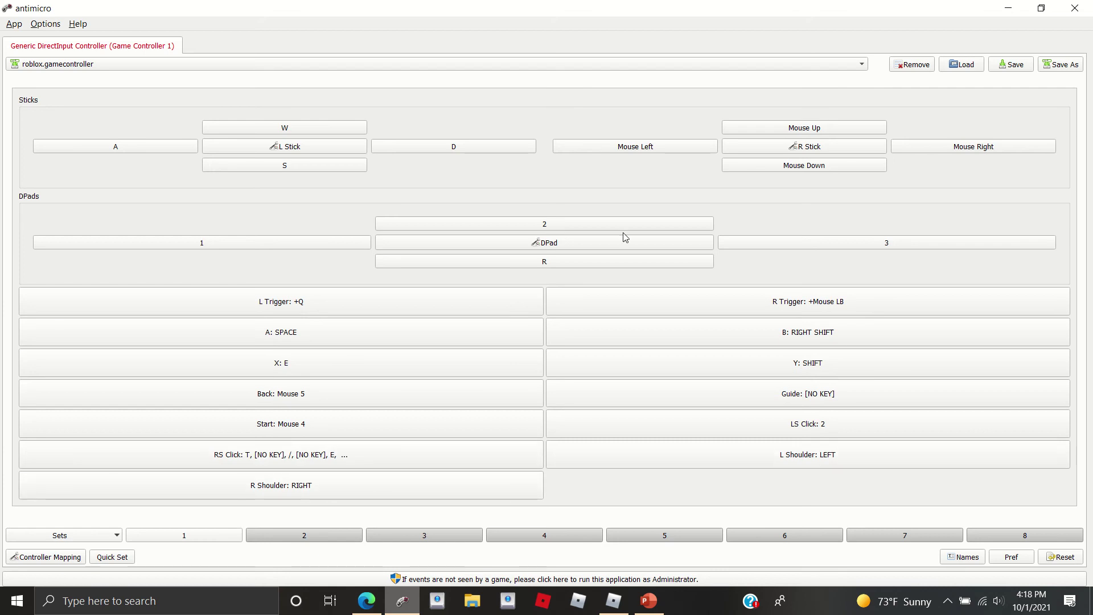
Examine the assignments in sets 2, 3 and 4 and compare them with set 1, ending on set 1.
{"action": "left_click", "coordinate": [310, 535]}
{"action": "left_click", "coordinate": [396, 535]}
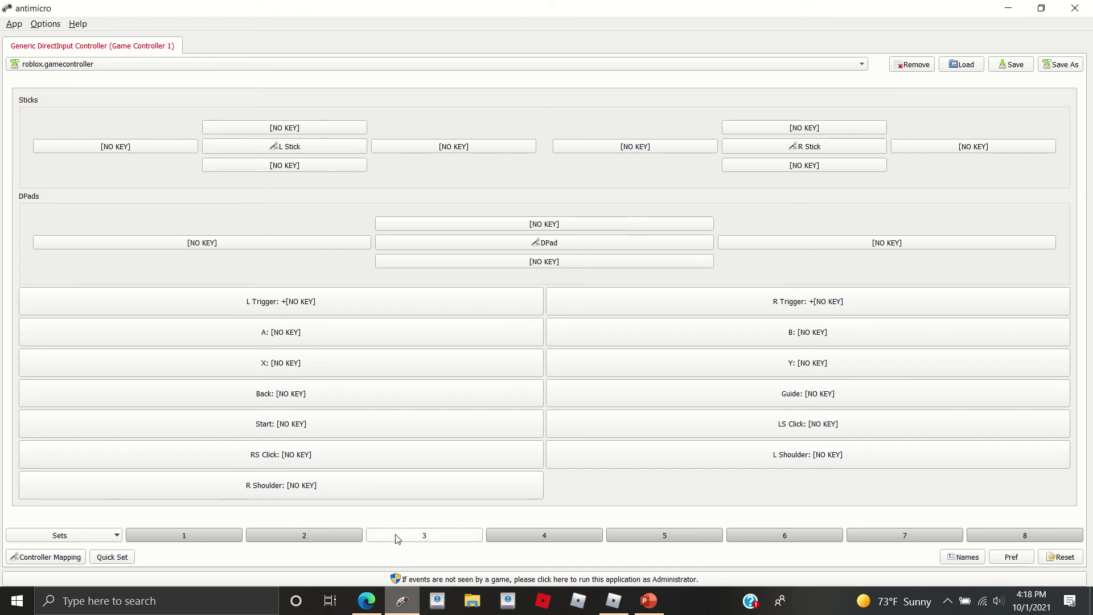
{"action": "left_click", "coordinate": [523, 534]}
{"action": "left_click", "coordinate": [224, 535]}
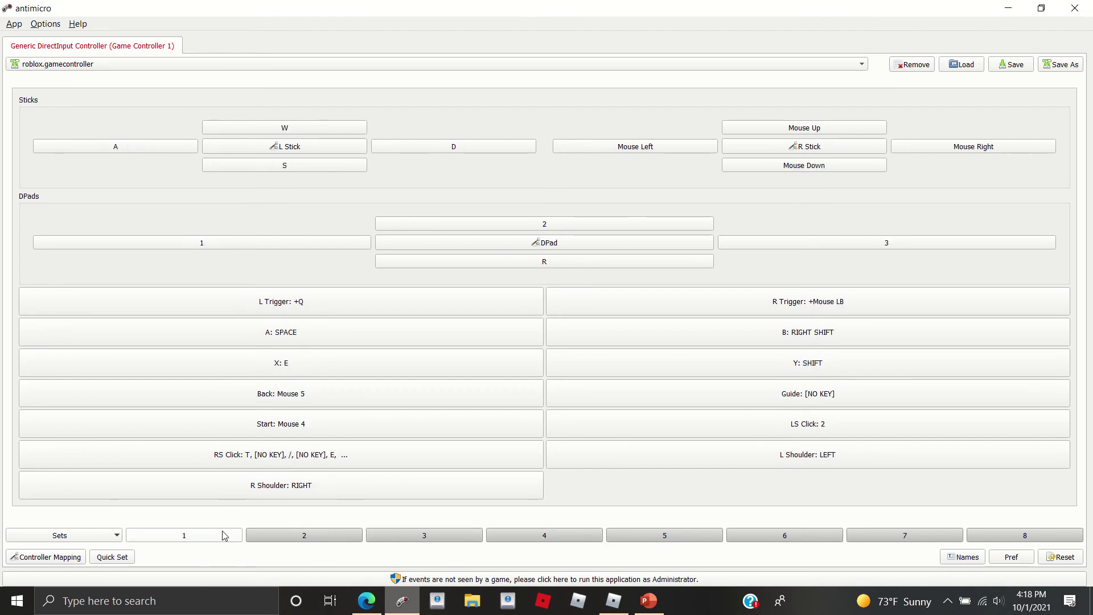
{"action": "left_click", "coordinate": [272, 538]}
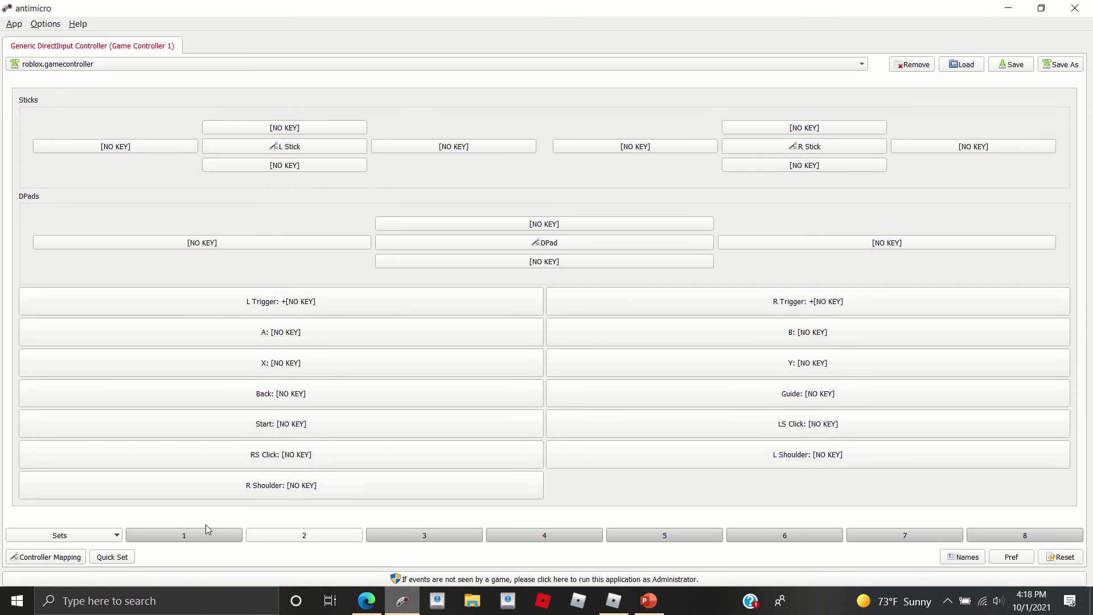
{"action": "left_click", "coordinate": [190, 533]}
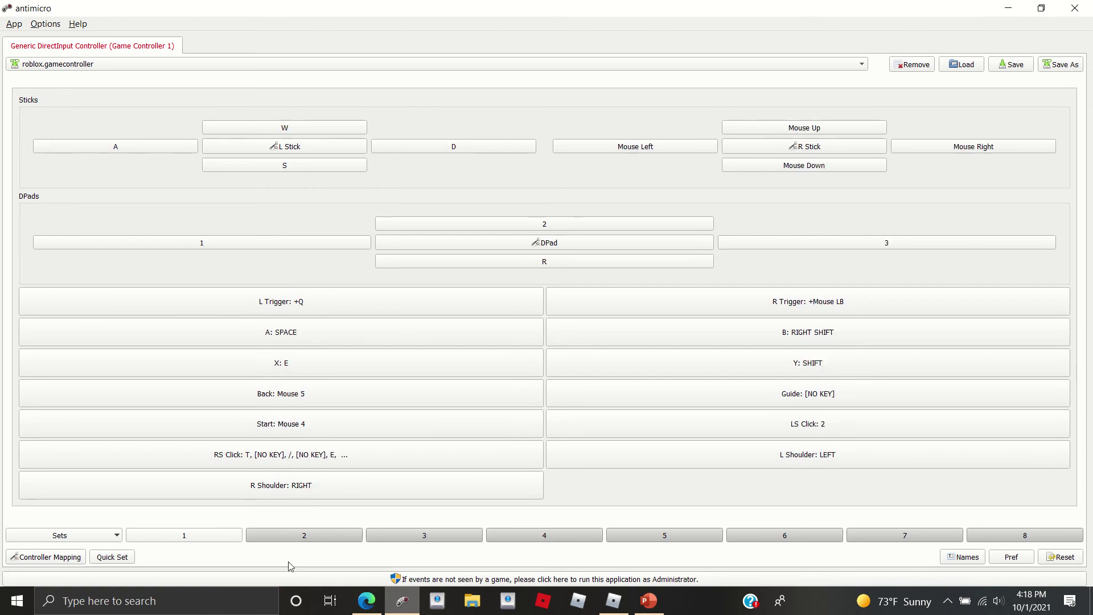
{"action": "left_click", "coordinate": [289, 538]}
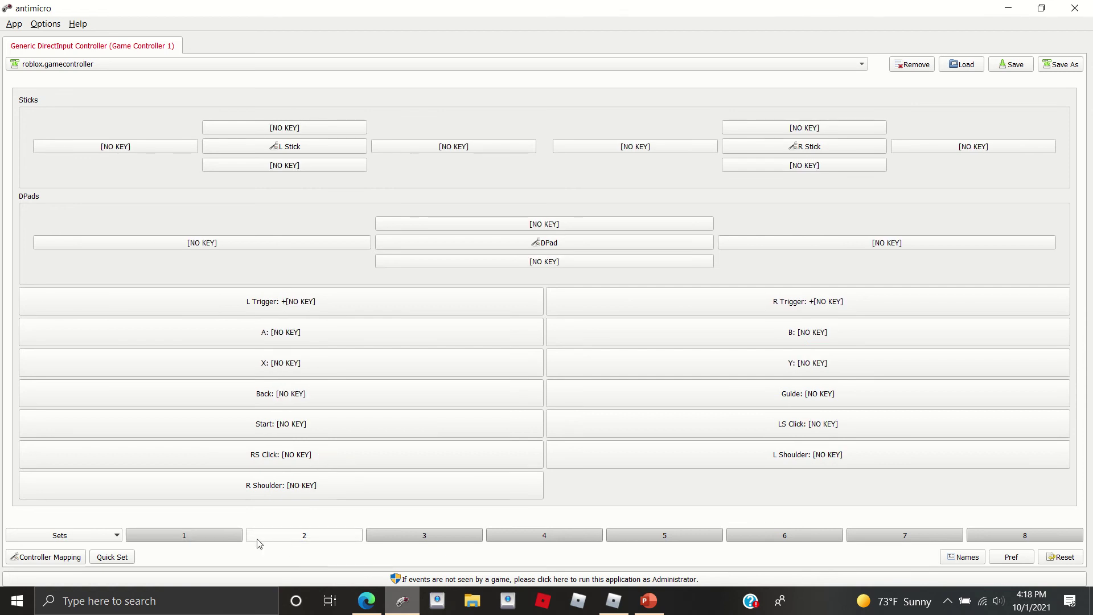
{"action": "left_click", "coordinate": [237, 533]}
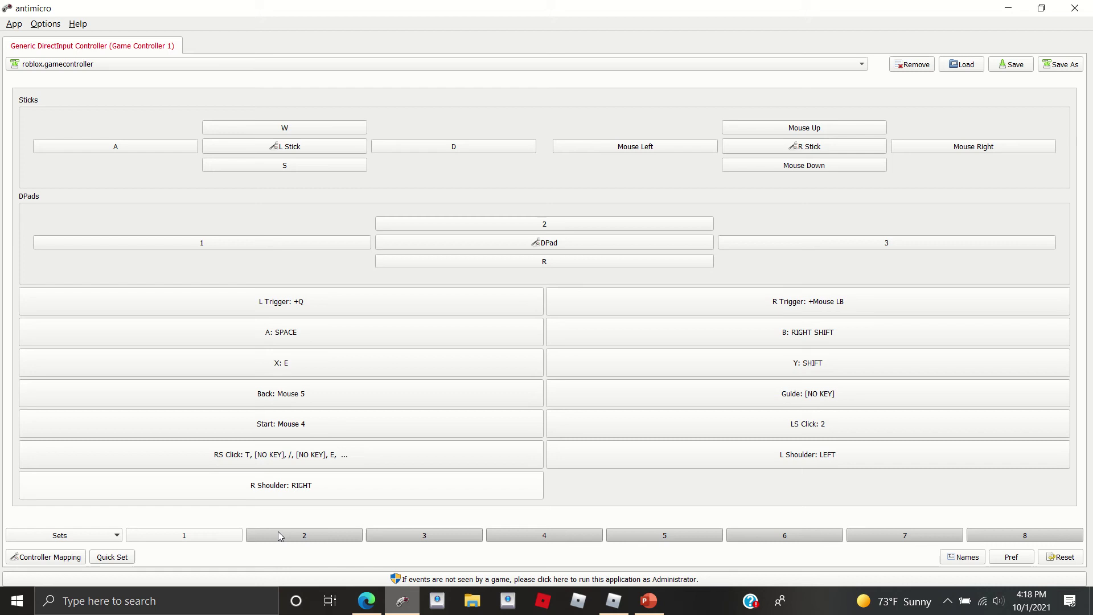
Switch to the Roblox game and toggle the shift-lock camera on and off.
{"action": "left_click", "coordinate": [613, 601]}
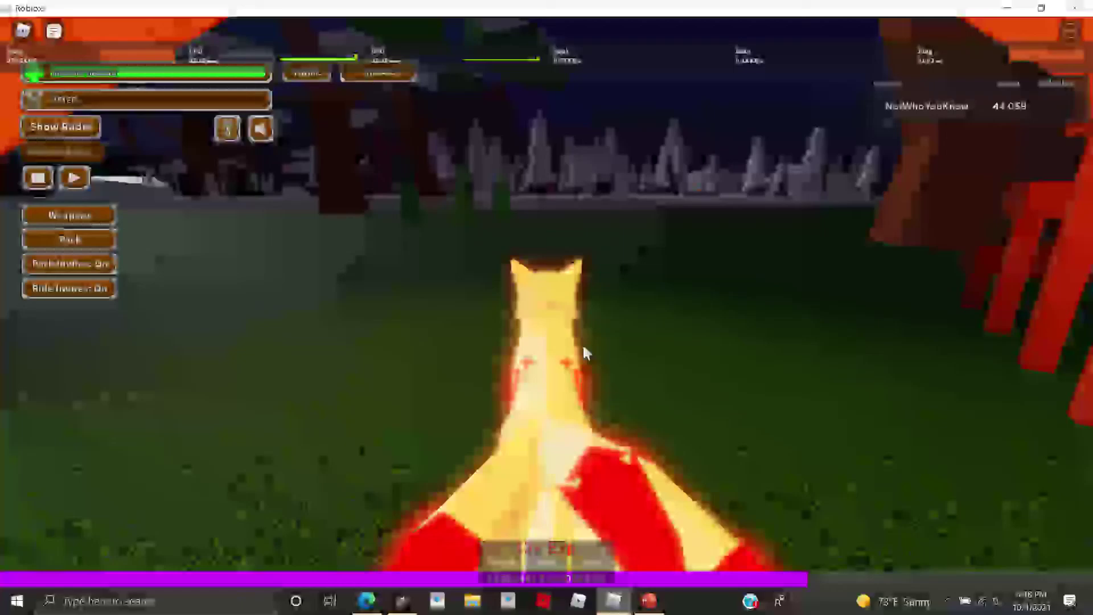
{"action": "key", "text": "shift"}
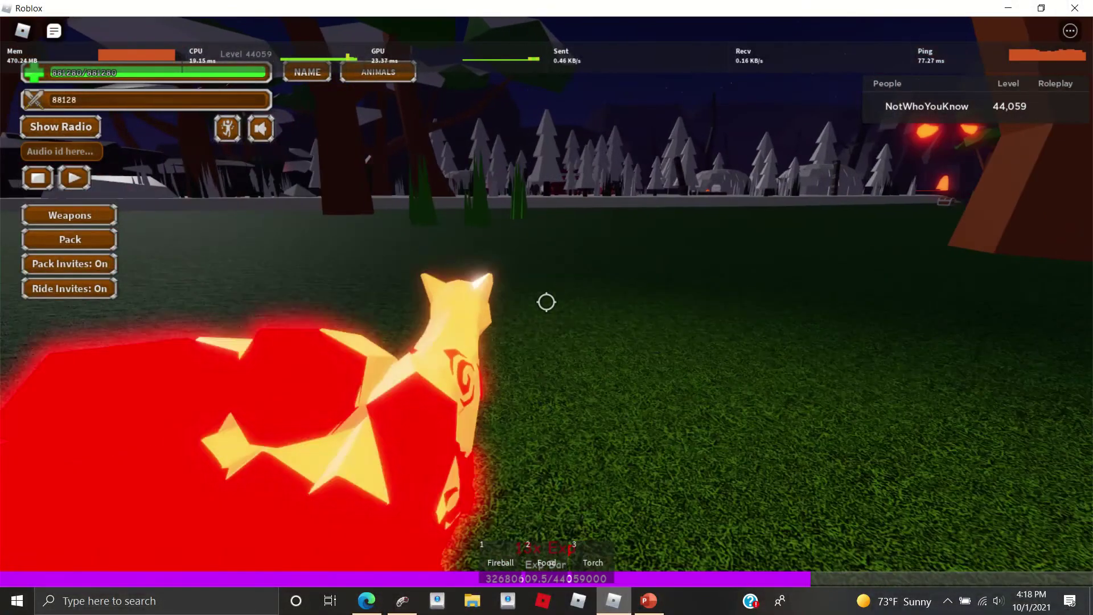
{"action": "key", "text": "shift"}
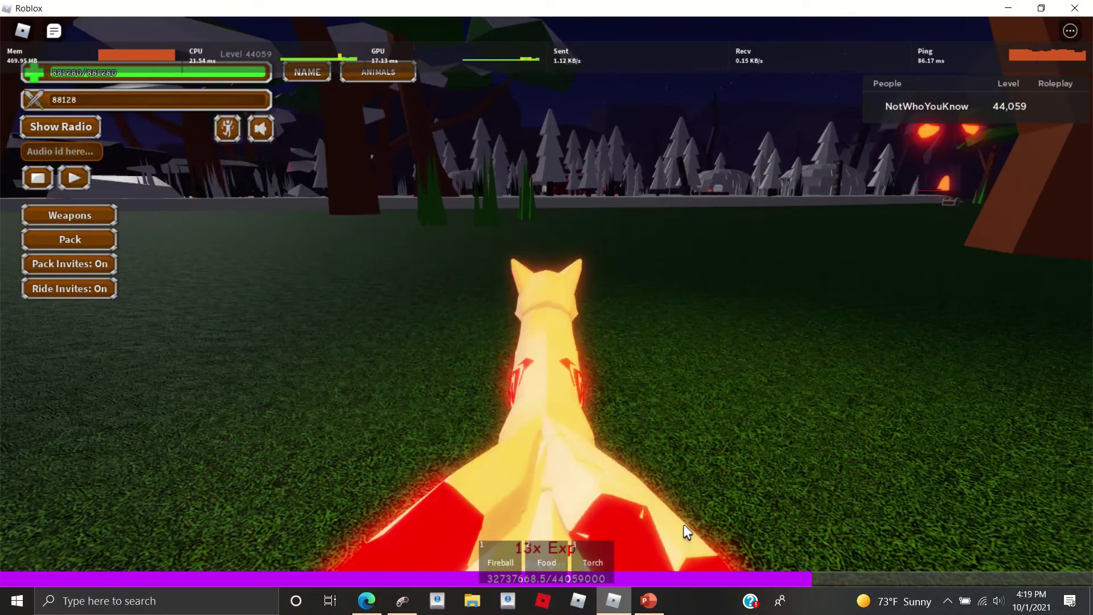
Switch back to antimicro and arrange it side by side with the Roblox window.
{"action": "left_click", "coordinate": [406, 607]}
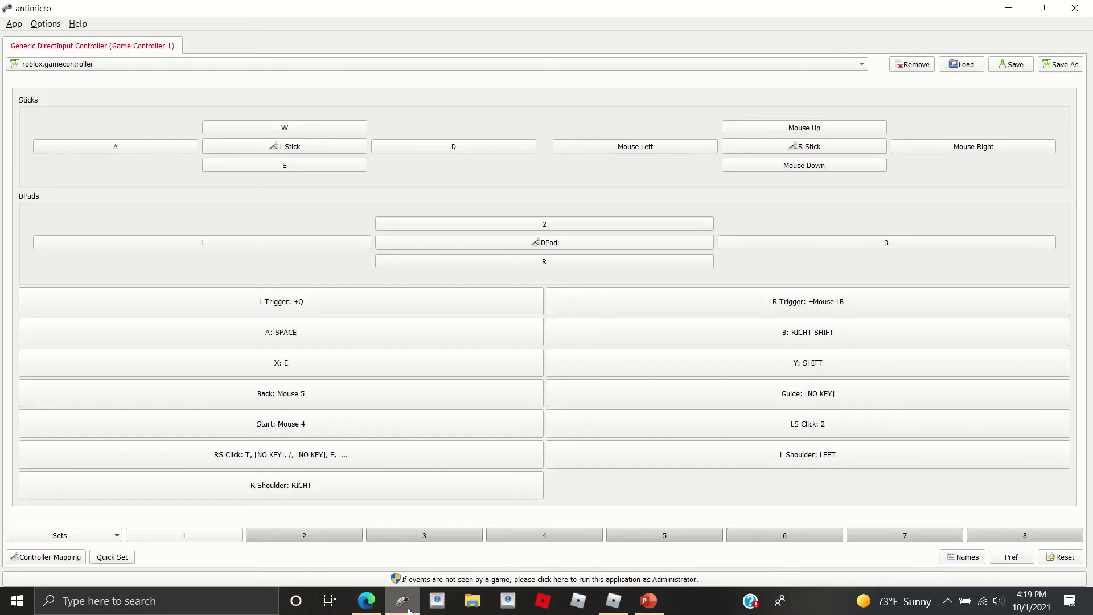
{"action": "left_click", "coordinate": [1040, 8]}
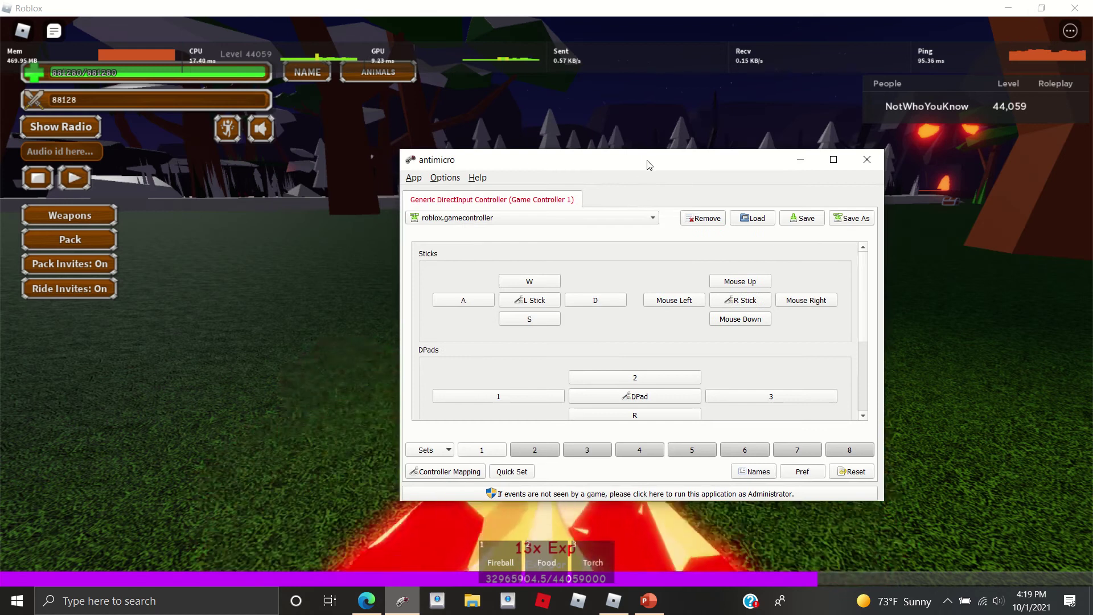
{"action": "left_click_drag", "start_coordinate": [649, 164], "coordinate": [1089, 114]}
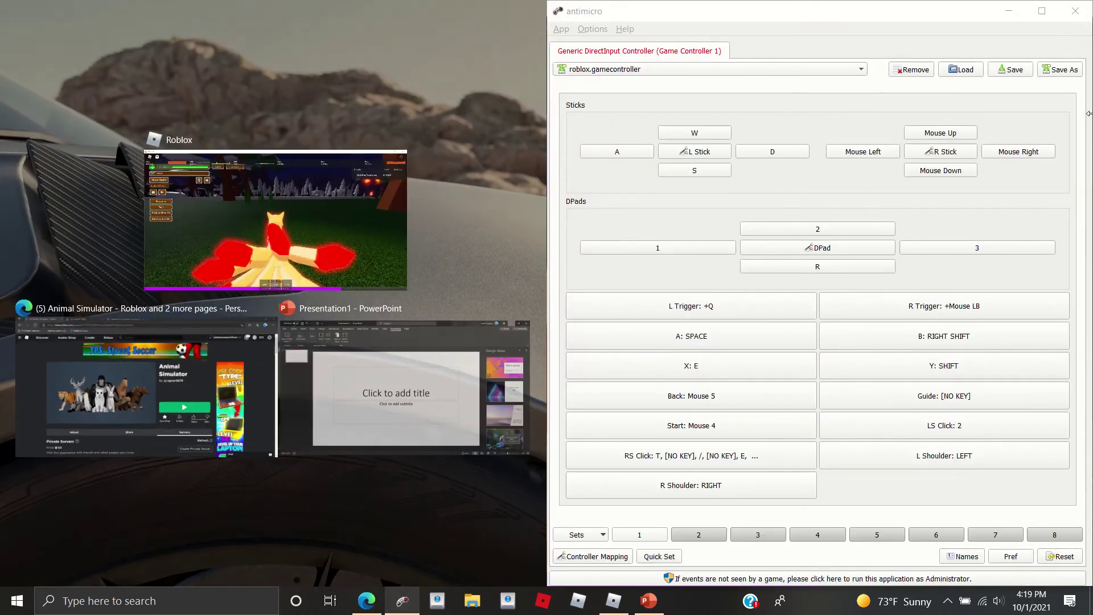
{"action": "left_click", "coordinate": [439, 254]}
Run the Roblox character in all directions with the L Stick's W, A, S and D mappings to demonstrate movement.
{"action": "key", "text": "w"}
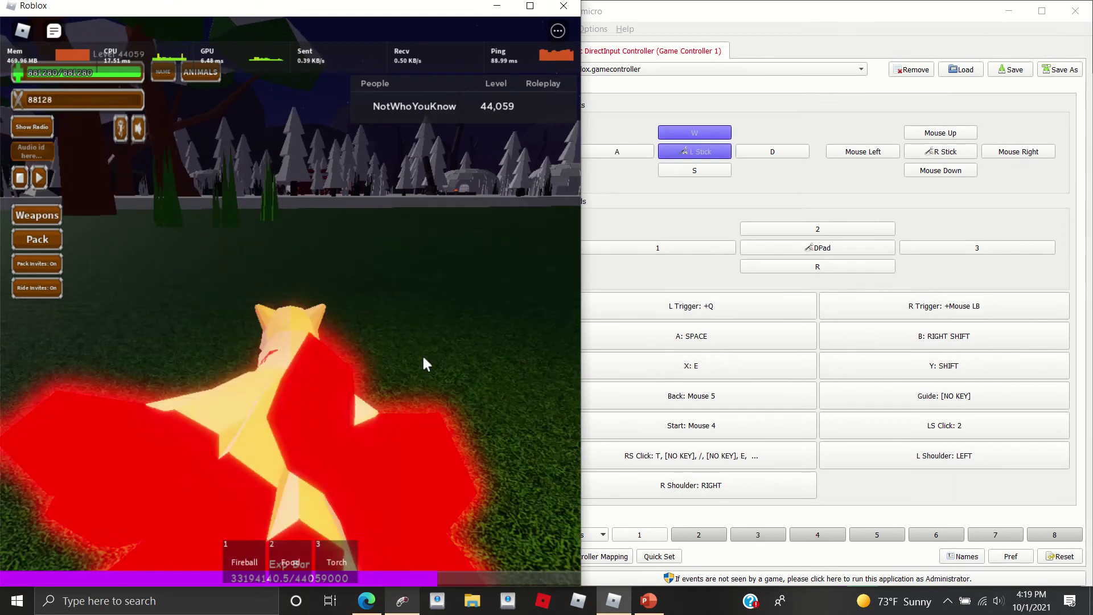
{"action": "key", "text": "w"}
{"action": "key", "text": "d"}
{"action": "key", "text": "s"}
{"action": "key", "text": "a"}
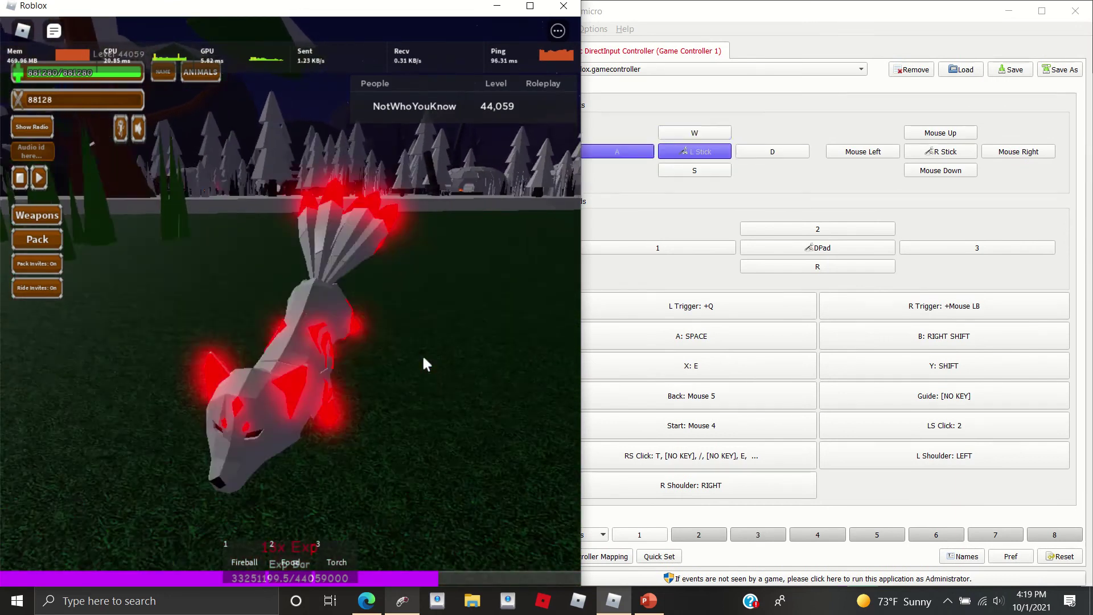
{"action": "key", "text": "d"}
{"action": "key", "text": "s"}
{"action": "key", "text": "a"}
{"action": "key", "text": "d"}
{"action": "key", "text": "a"}
{"action": "key", "text": "w"}
{"action": "key", "text": "d"}
{"action": "key", "text": "s"}
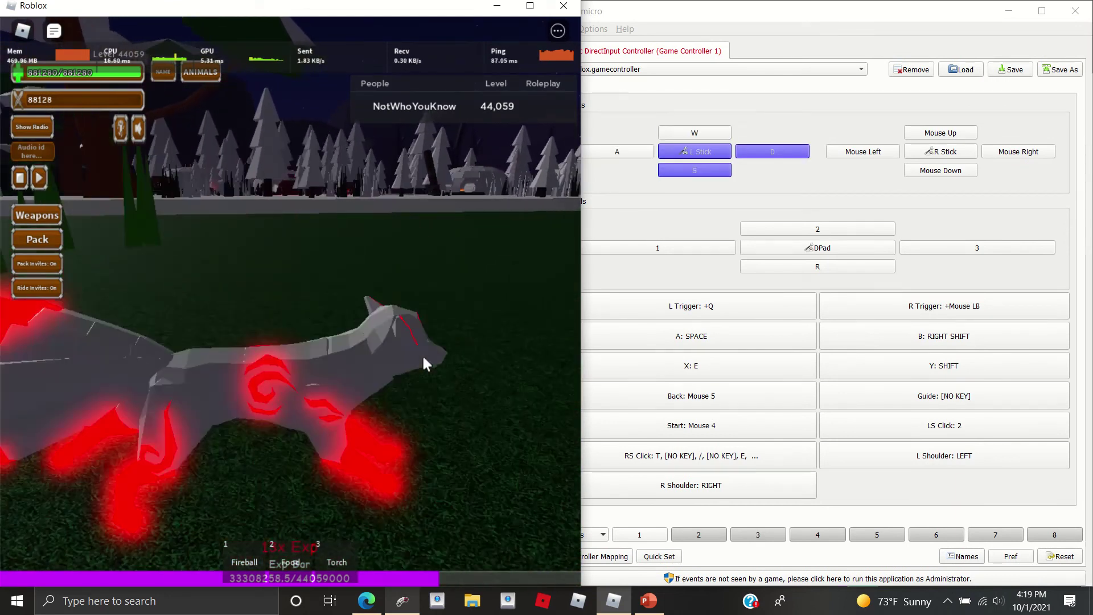
{"action": "key", "text": "a"}
{"action": "key", "text": "w"}
{"action": "key", "text": "d"}
{"action": "key", "text": "s"}
Toggle shift lock repeatedly with the B button's RIGHT SHIFT mapping while moving the character with the L Stick.
{"action": "key", "text": "Shift_R"}
{"action": "key", "text": "d"}
{"action": "key", "text": "s"}
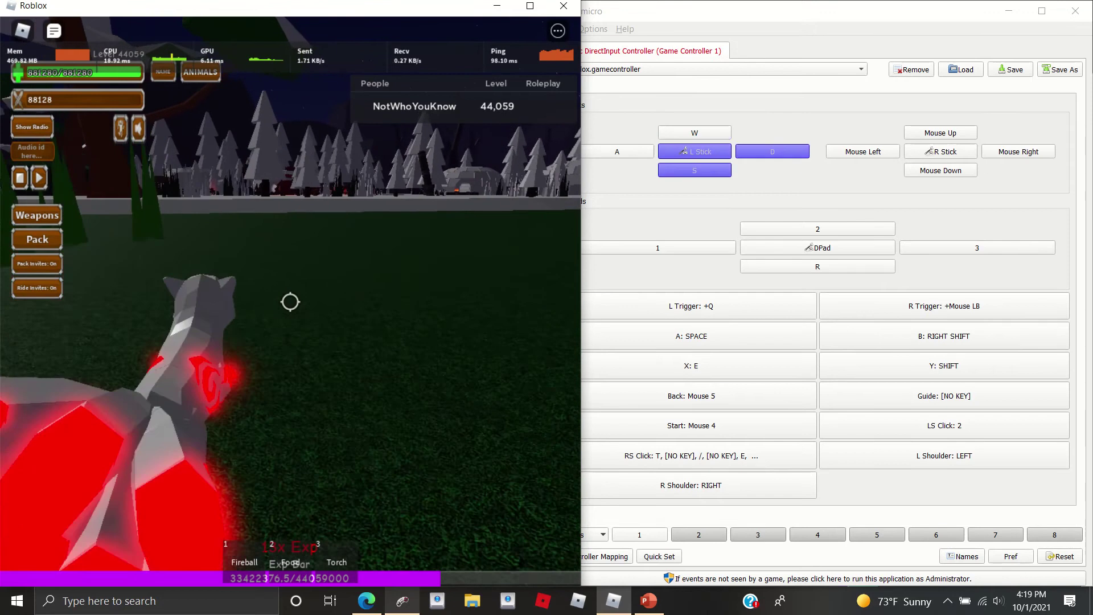
{"action": "key", "text": "Shift_R"}
{"action": "key", "text": "Shift_R"}
{"action": "key", "text": "a"}
{"action": "key", "text": "w"}
{"action": "key", "text": "d"}
{"action": "key", "text": "Shift_R"}
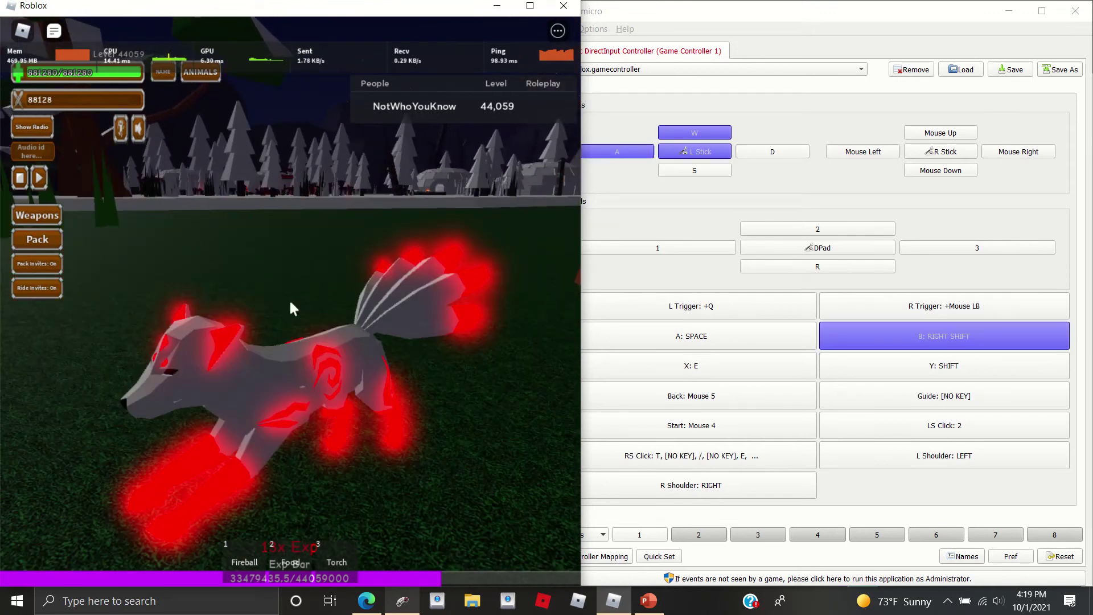
Run the Roblox character with the L Stick while using the Y button's SHIFT mapping and toggling shift lock with B.
{"action": "key", "text": "Shift_R"}
{"action": "key", "text": "w"}
{"action": "key", "text": "shift"}
{"action": "key", "text": "shift"}
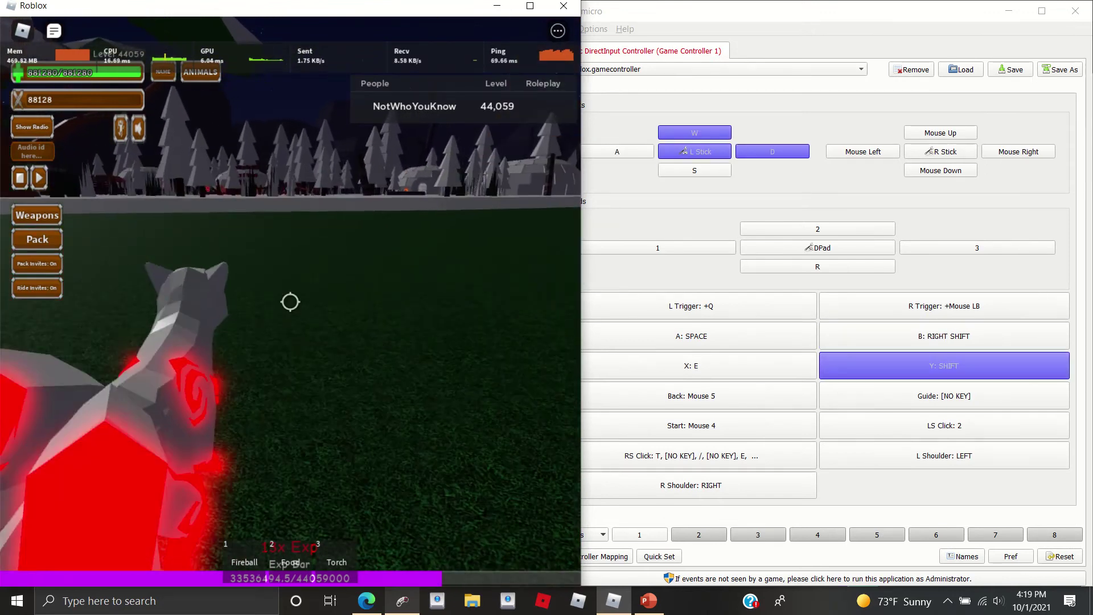
{"action": "key", "text": "Shift_R"}
{"action": "key", "text": "a"}
{"action": "key", "text": "d"}
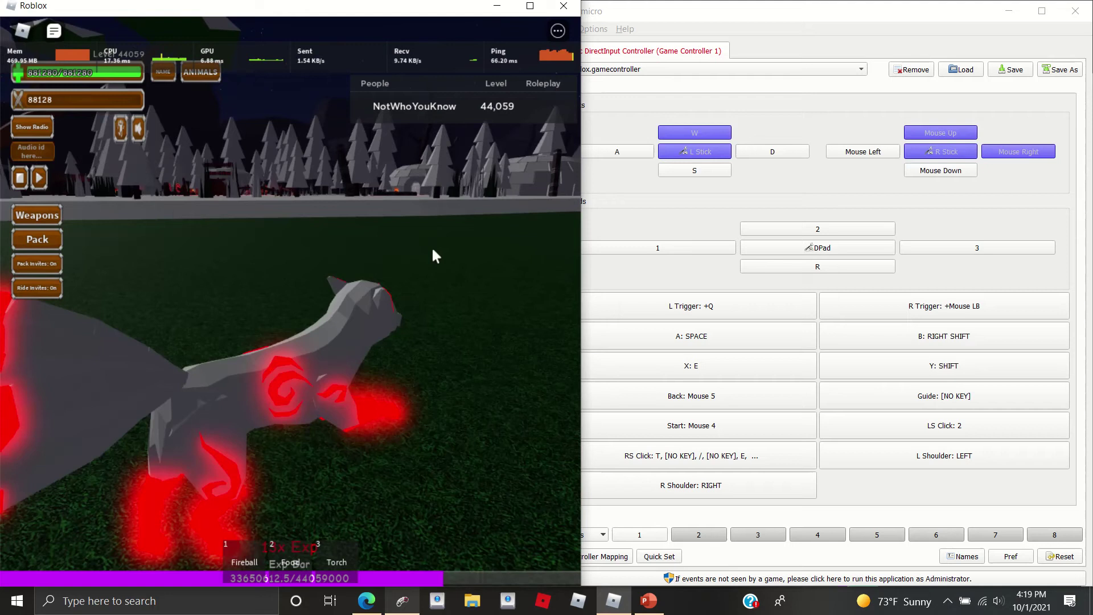
Move the character with the L Stick while turning the camera with the R Stick's mouse mappings, mostly in shift lock.
{"action": "key", "text": "s"}
{"action": "key", "text": "w"}
{"action": "key", "text": "d"}
{"action": "key", "text": "Shift_R"}
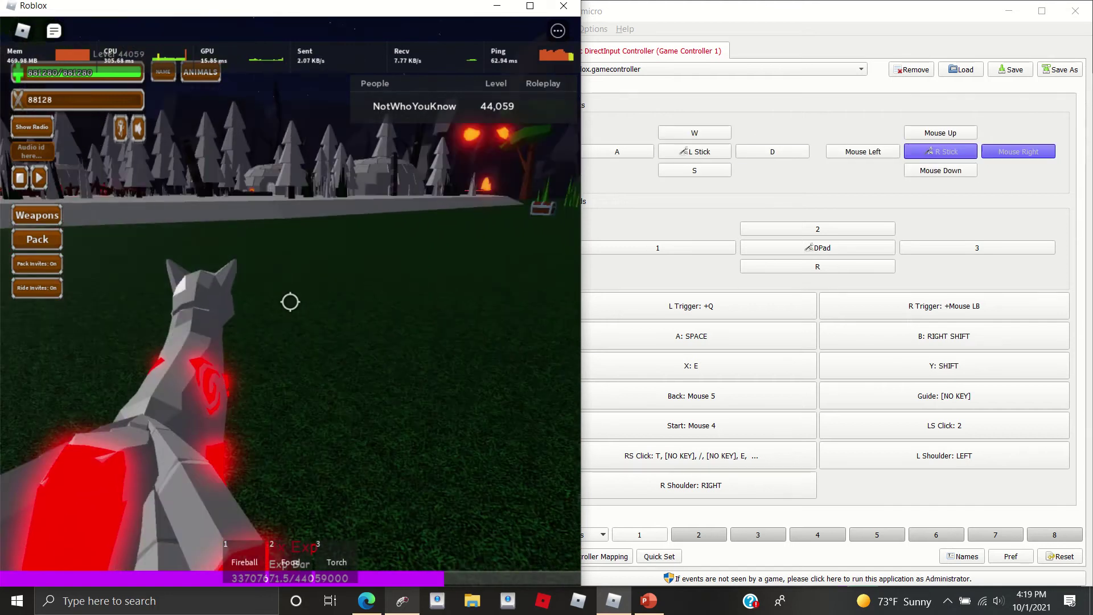
{"action": "key", "text": "w"}
{"action": "key", "text": "a"}
{"action": "key", "text": "d"}
{"action": "key", "text": "s"}
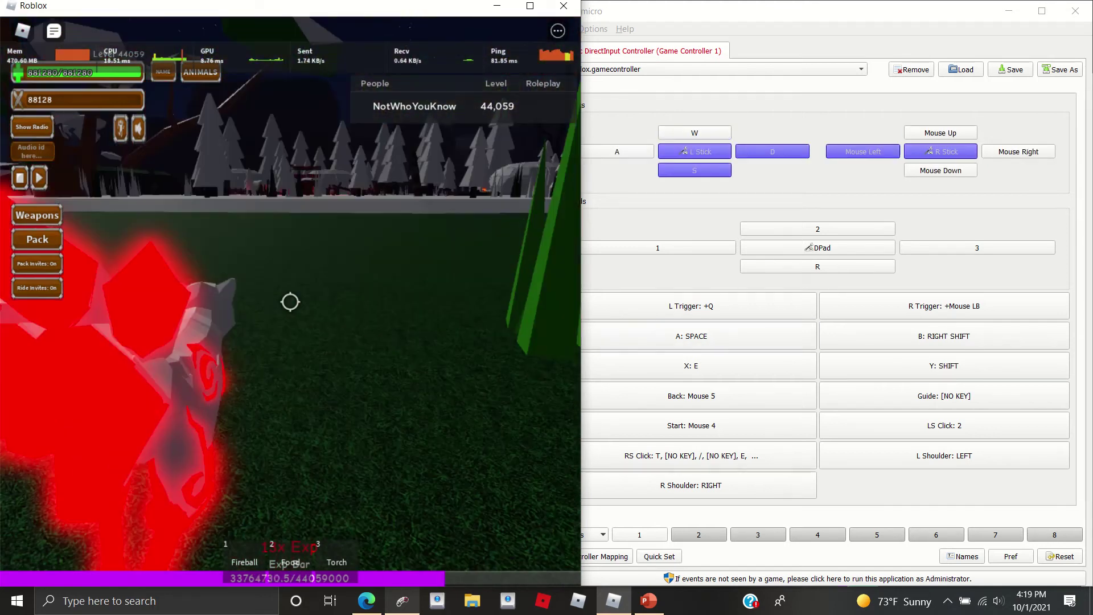
{"action": "key", "text": "a"}
{"action": "key", "text": "w"}
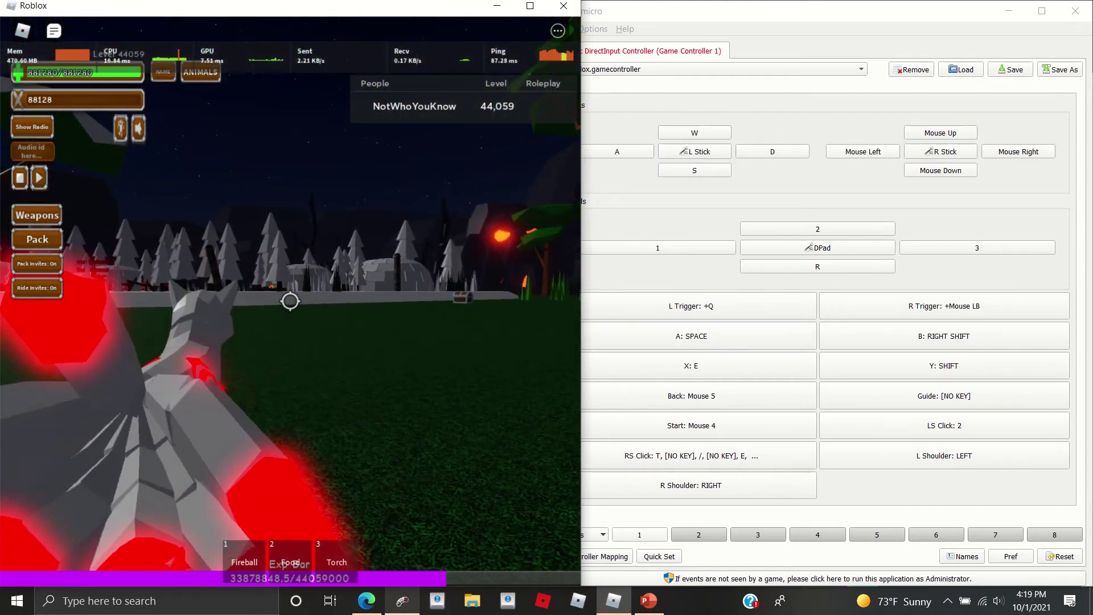
{"action": "left_click", "coordinate": [290, 301]}
{"action": "key", "text": "w"}
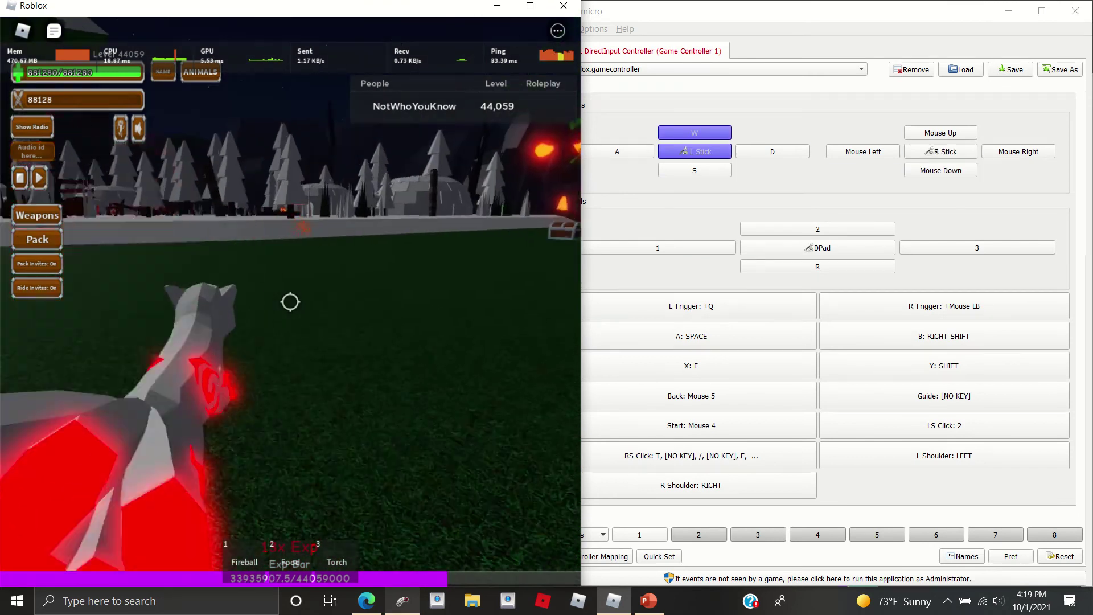
{"action": "key", "text": "d"}
Trigger the RS Click key sequence several times, switch hotbar slots 2 and 1 in between, and turn shift lock off.
{"action": "key", "text": "t"}
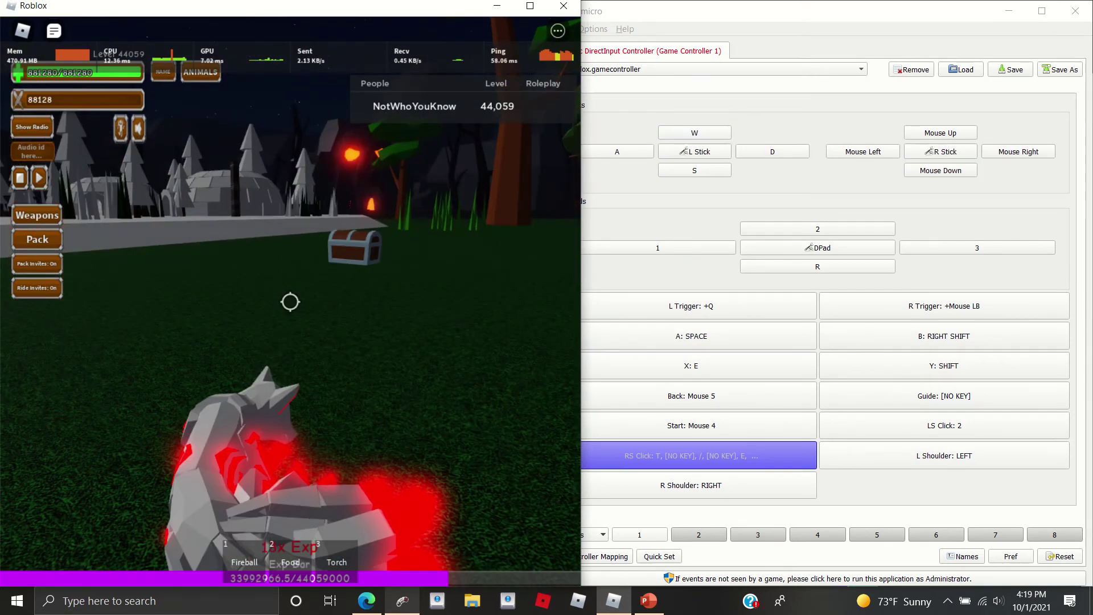
{"action": "key", "text": "t"}
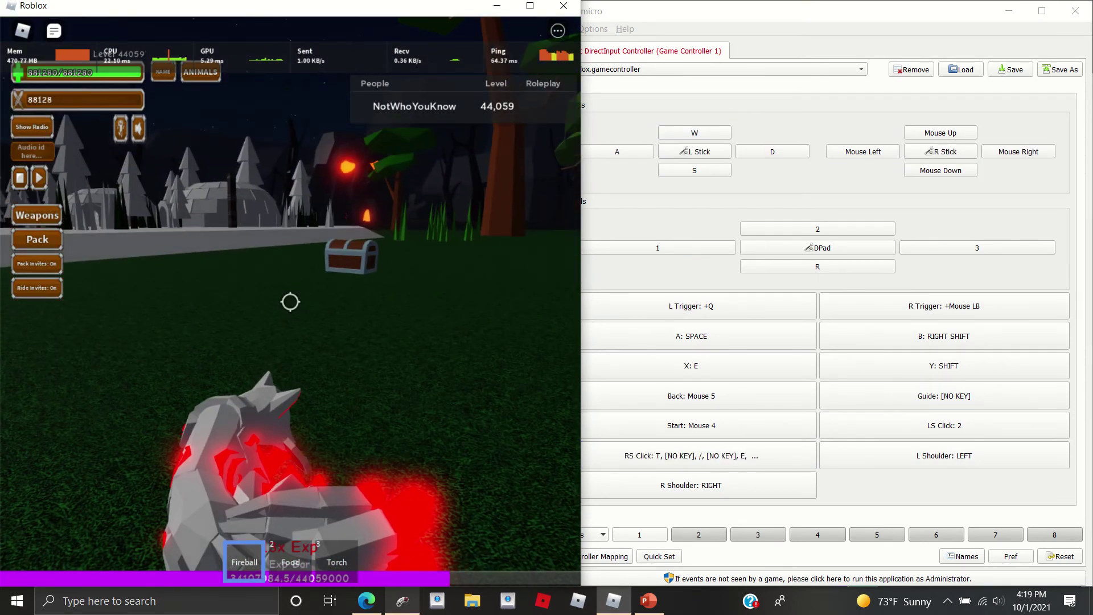
{"action": "key", "text": "2"}
{"action": "key", "text": "1"}
{"action": "key", "text": "t"}
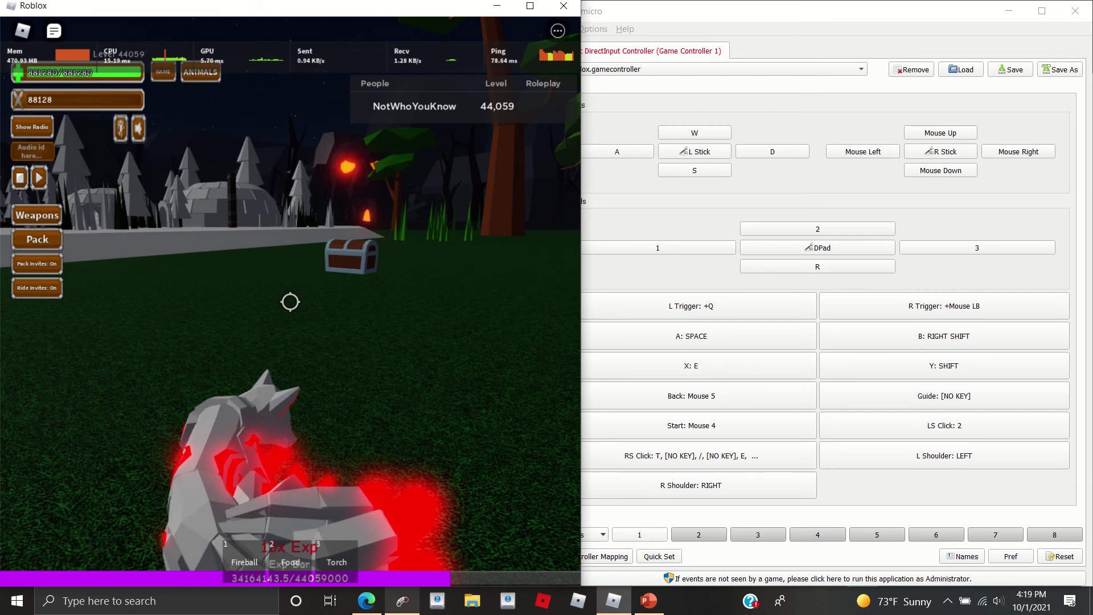
{"action": "key", "text": "t"}
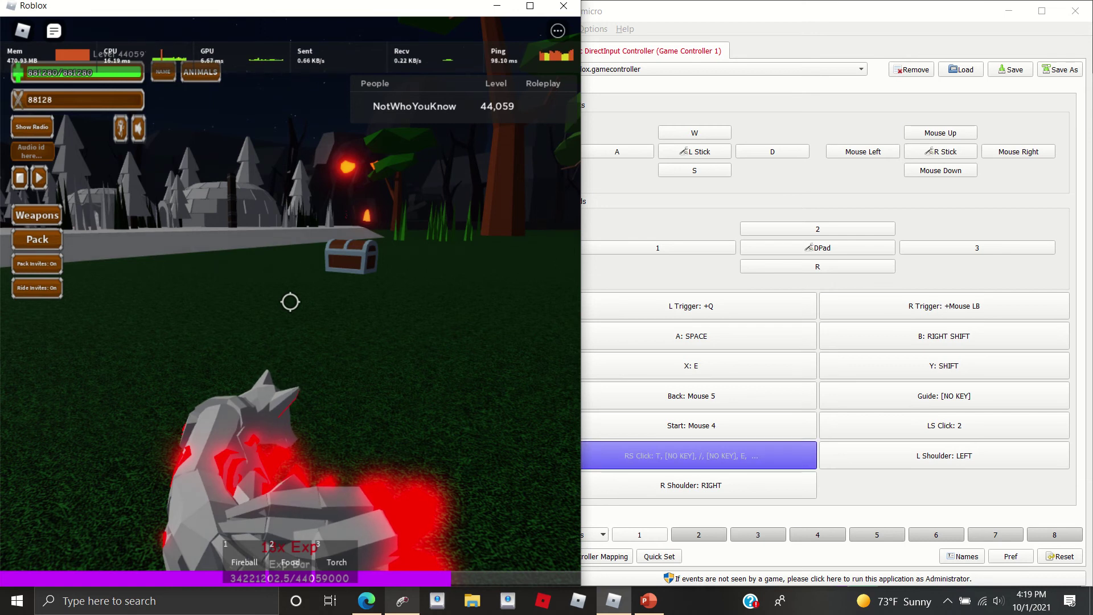
{"action": "key", "text": "t"}
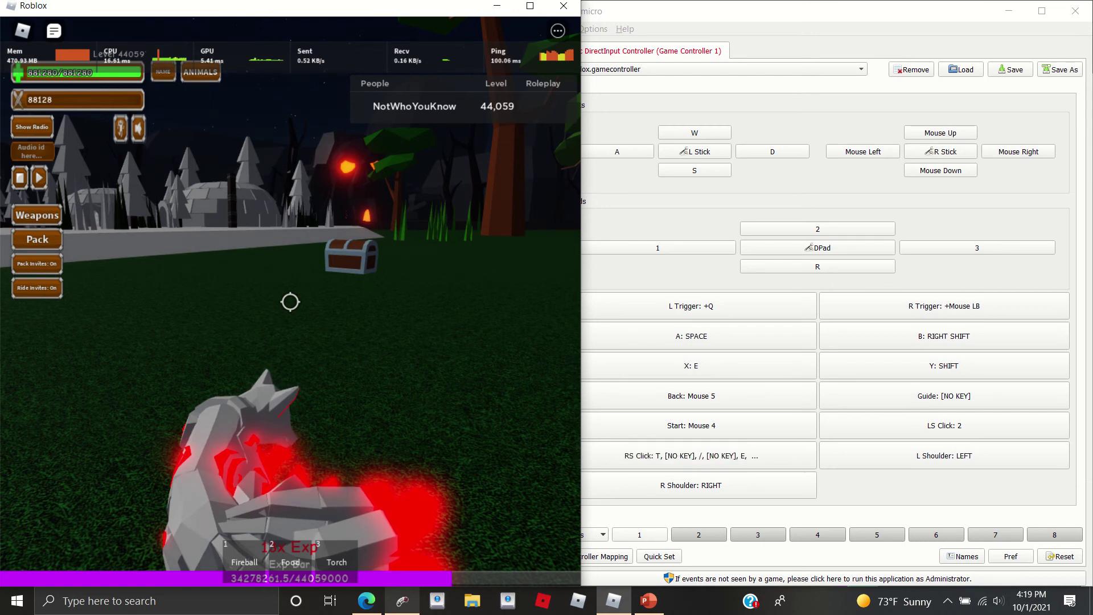
{"action": "key", "text": "Shift_R"}
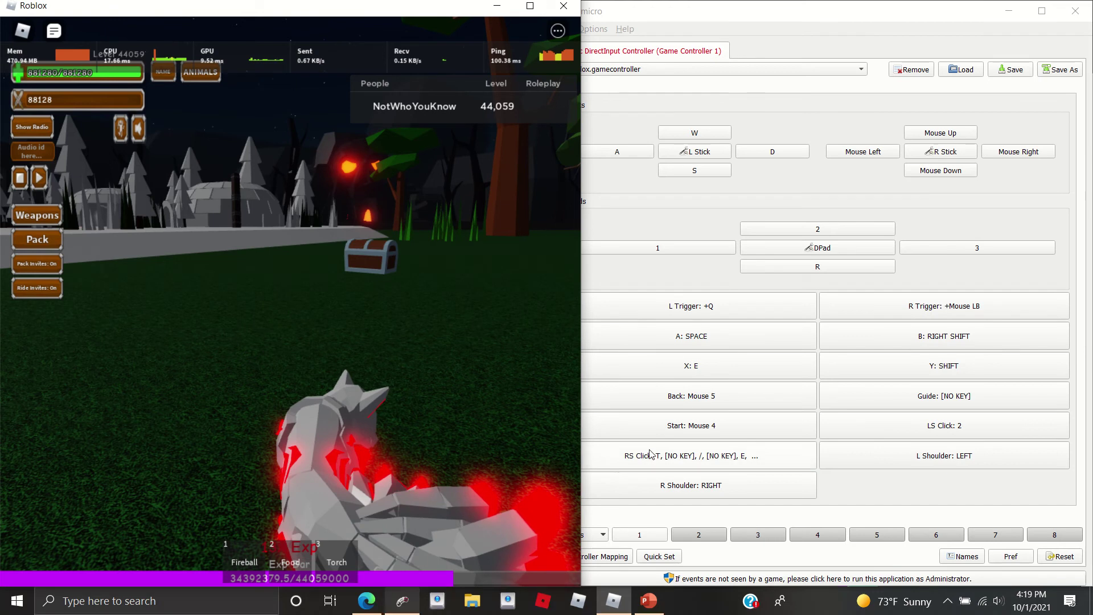
In RS Click's advanced assignments, change the blank slots after T and after / to Delay slots of 0.10 s.
{"action": "left_click", "coordinate": [651, 455]}
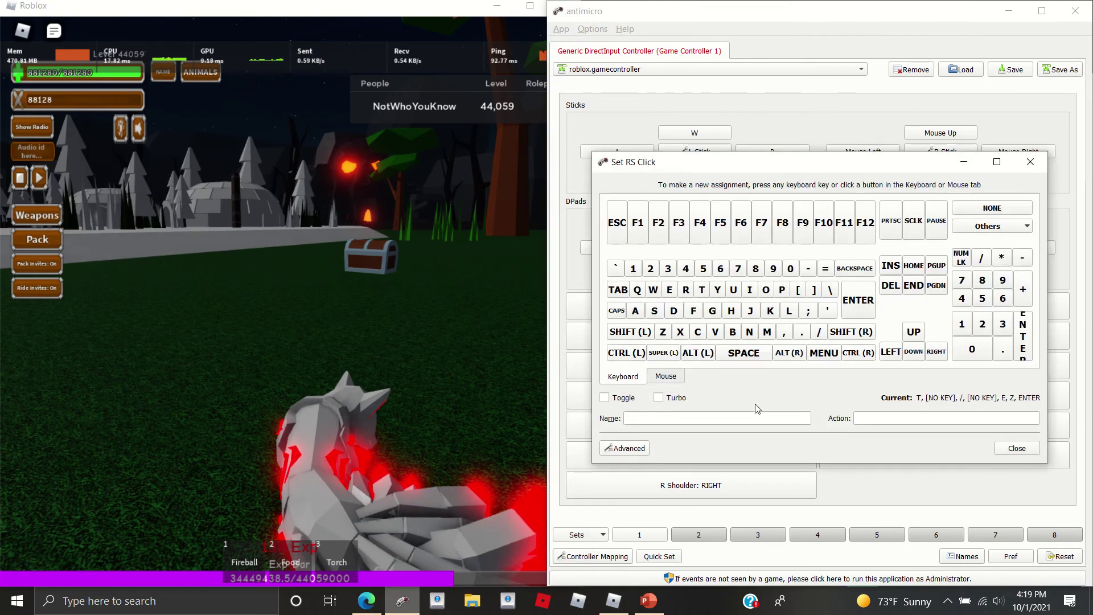
{"action": "left_click", "coordinate": [639, 449]}
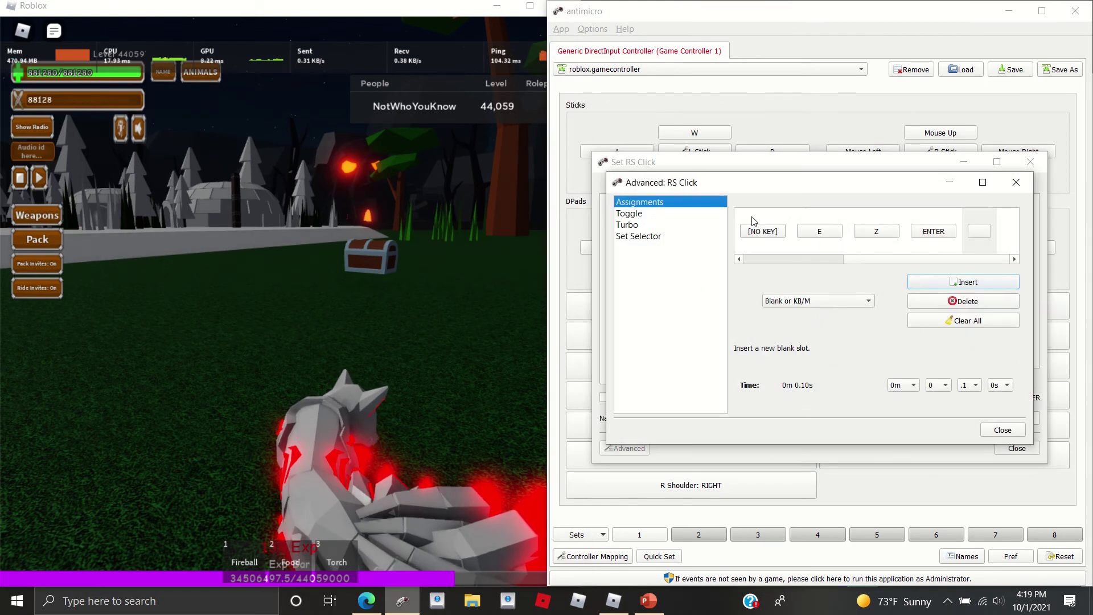
{"action": "left_click", "coordinate": [828, 256]}
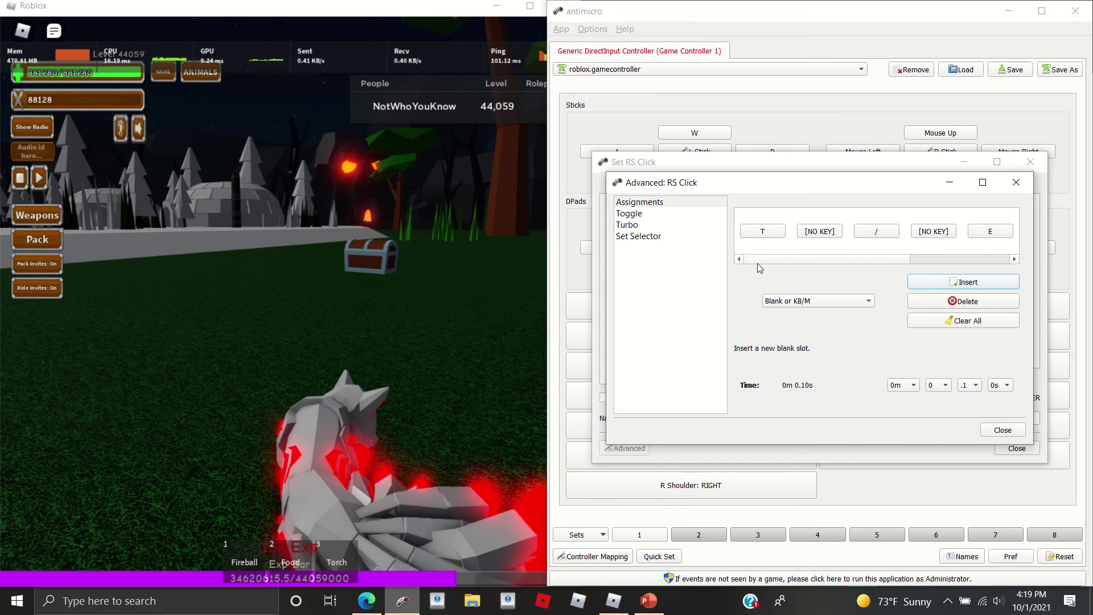
{"action": "left_click", "coordinate": [828, 230]}
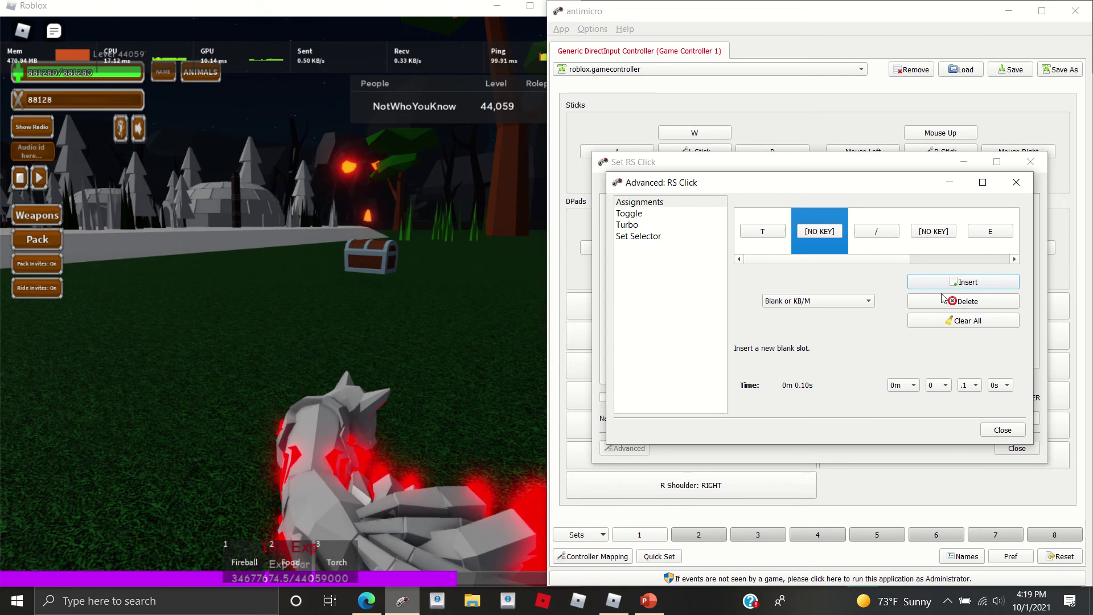
{"action": "left_click", "coordinate": [857, 305]}
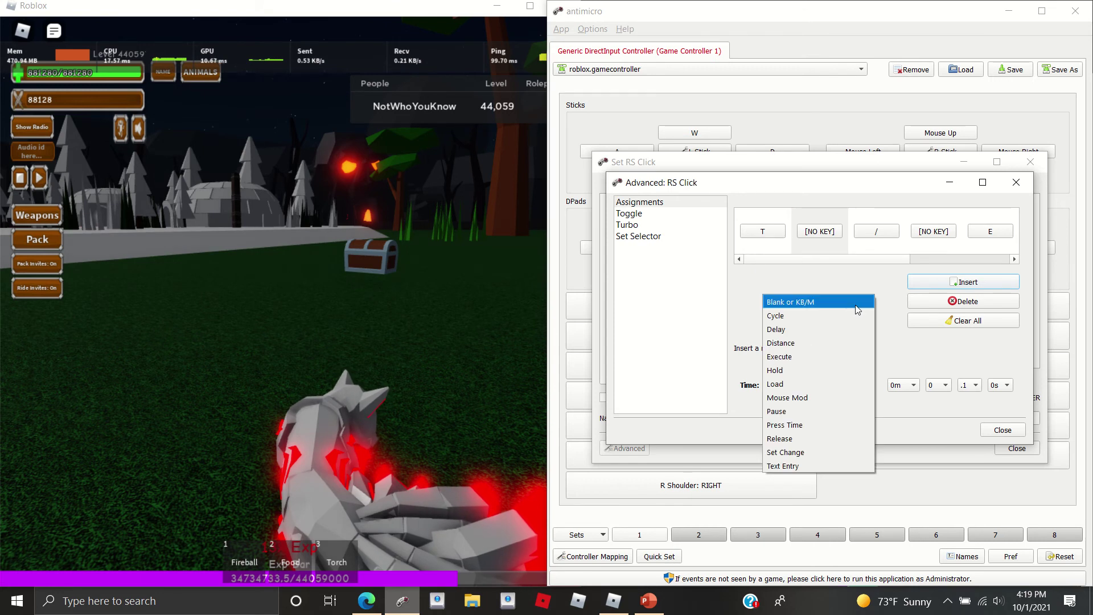
{"action": "left_click", "coordinate": [808, 331]}
{"action": "left_click", "coordinate": [968, 280]}
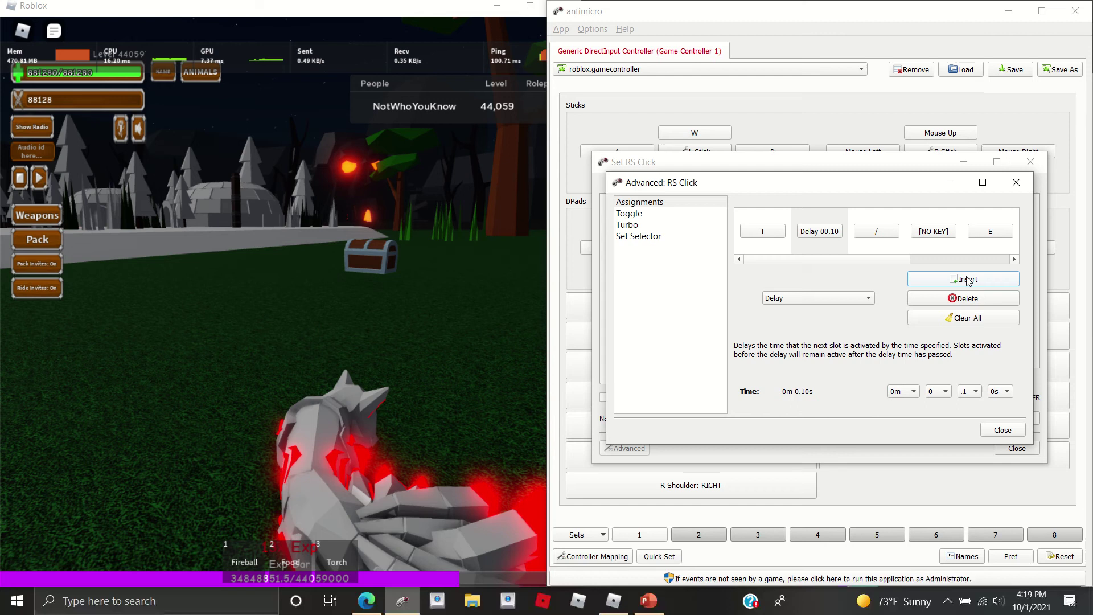
{"action": "left_click", "coordinate": [942, 217]}
{"action": "left_click", "coordinate": [925, 281]}
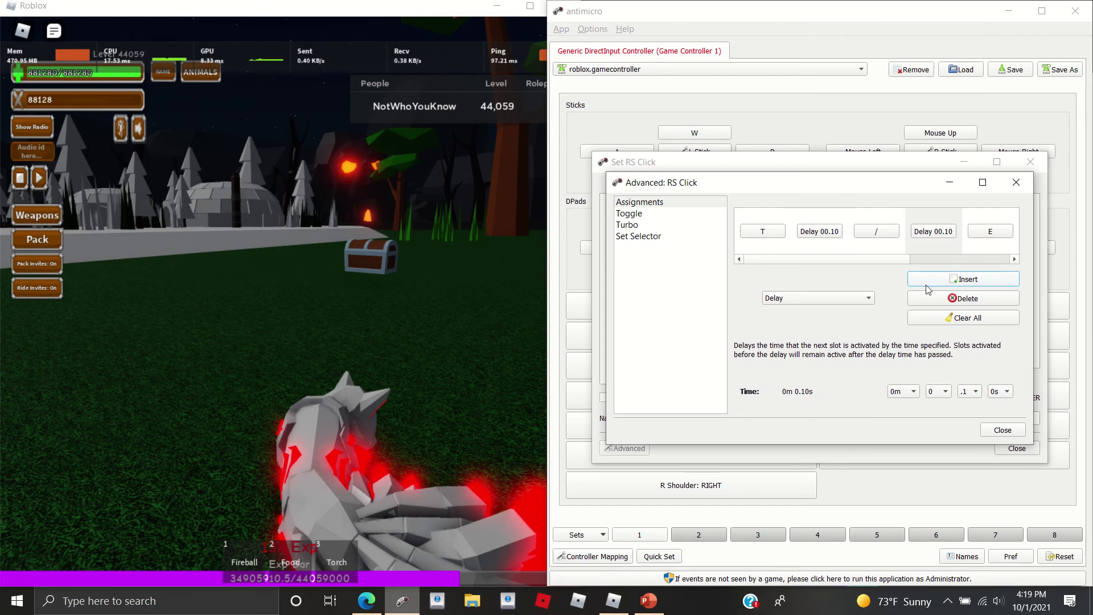
Insert a slot between E and Z in the RS Click sequence and make it a 0.10 s Delay.
{"action": "scroll", "coordinate": [942, 252], "scroll_direction": "right", "scroll_amount": 3}
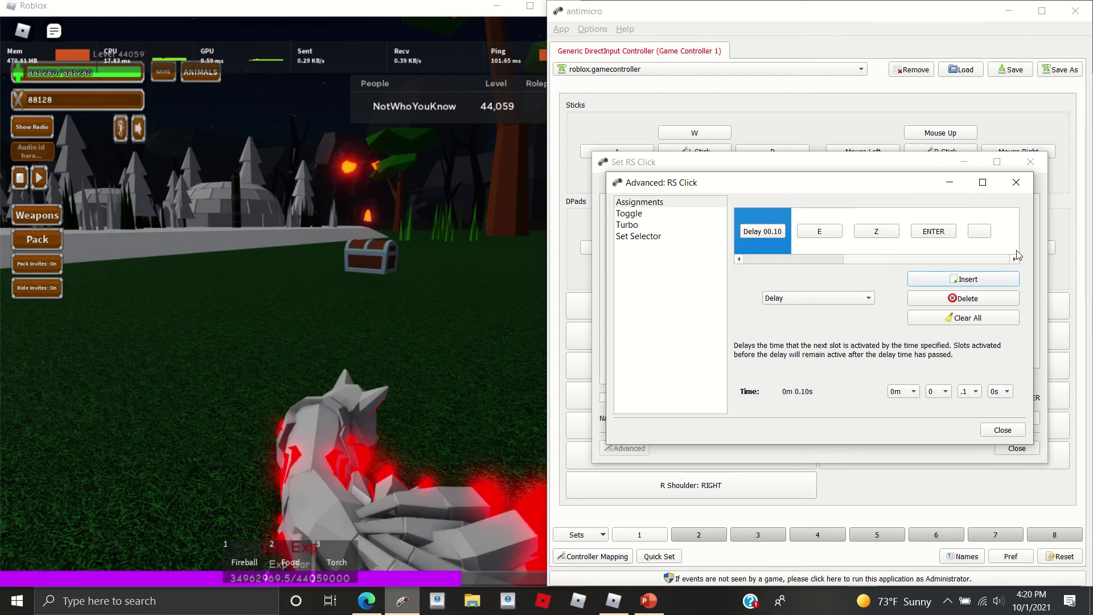
{"action": "left_click", "coordinate": [858, 213]}
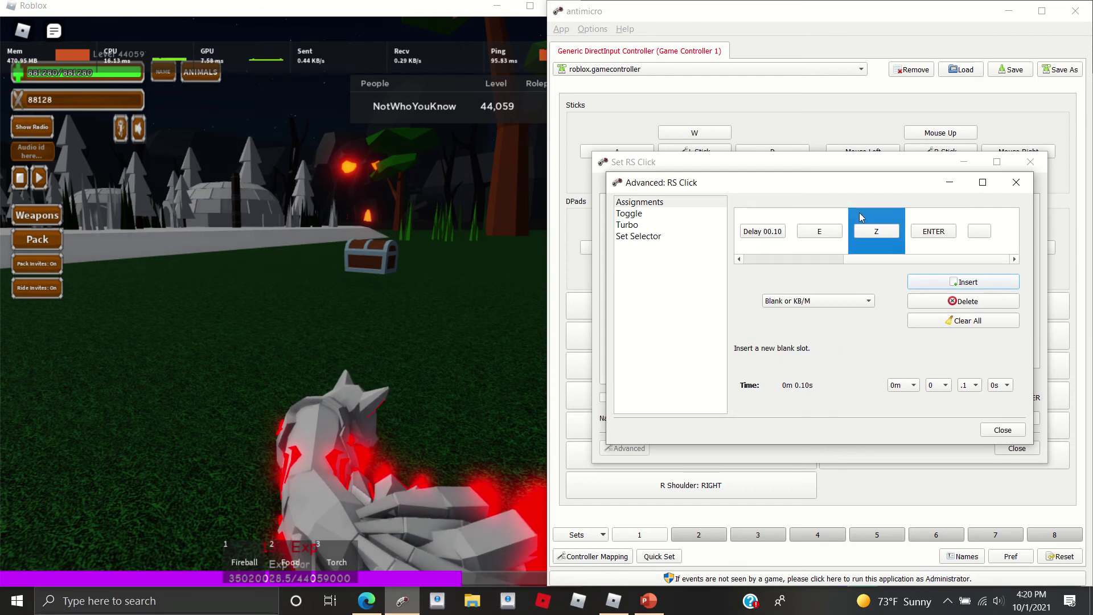
{"action": "left_click", "coordinate": [962, 281]}
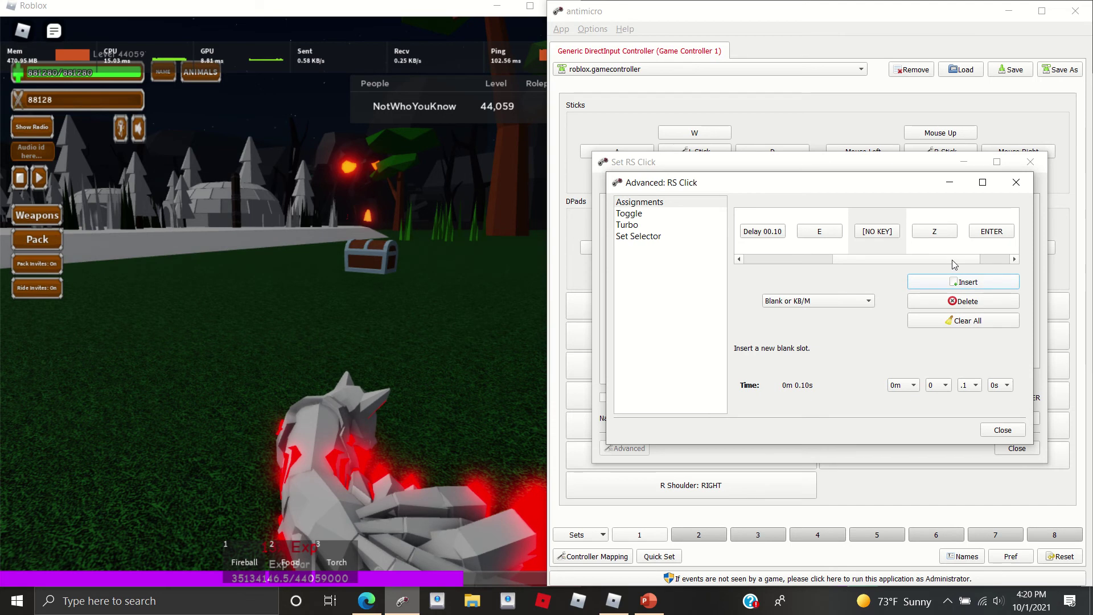
{"action": "left_click", "coordinate": [843, 306]}
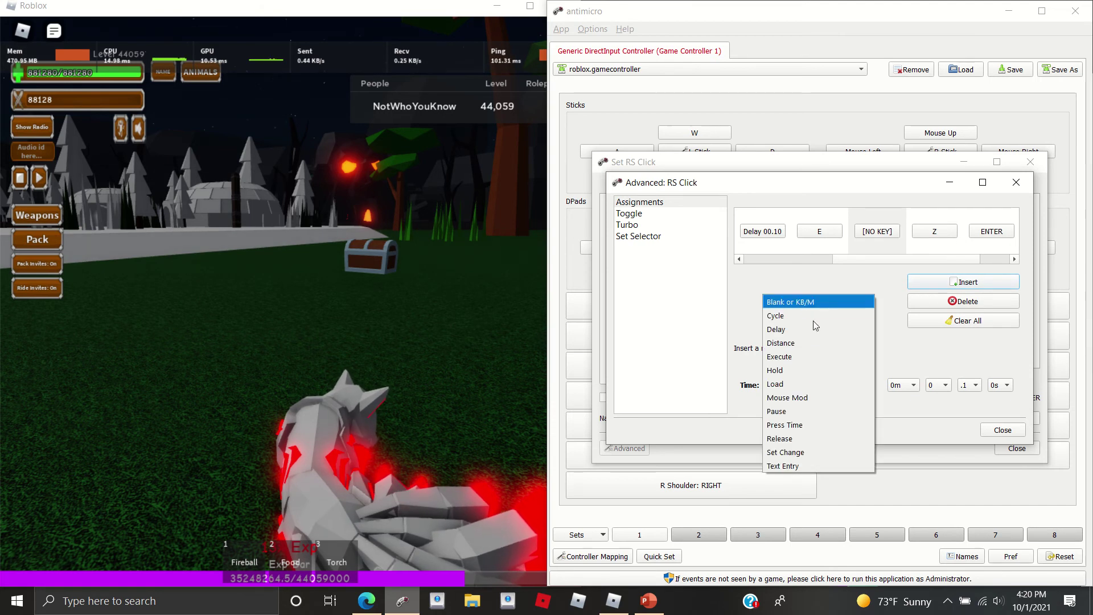
{"action": "left_click", "coordinate": [803, 329]}
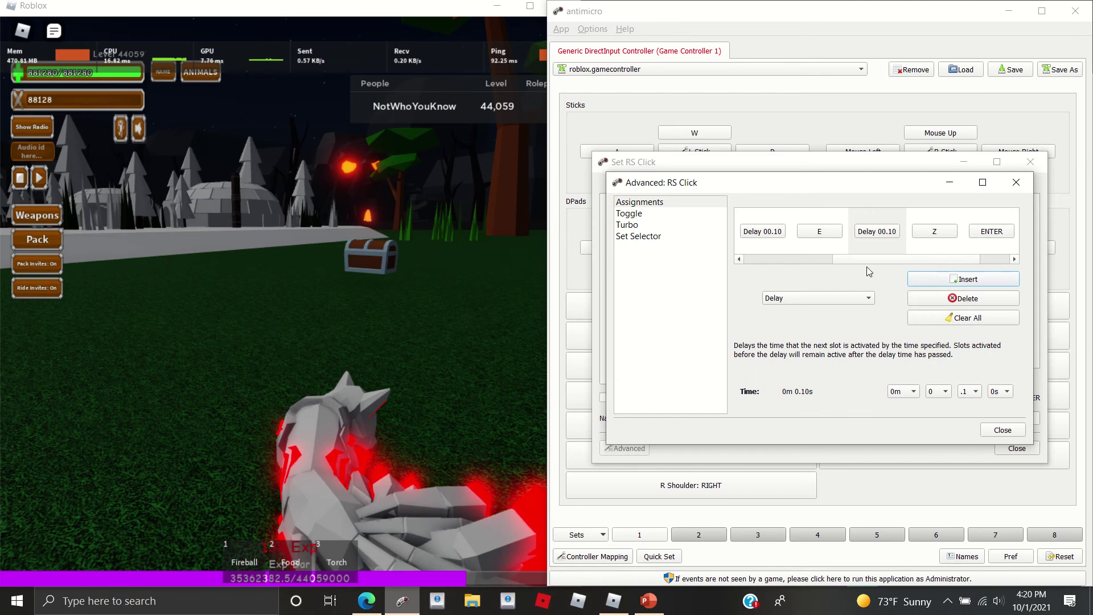
Replace the ENTER slot after Z with a 0.10 s Delay, assign ENTER to the slot after it, and close both RS Click dialogs.
{"action": "left_click", "coordinate": [811, 259]}
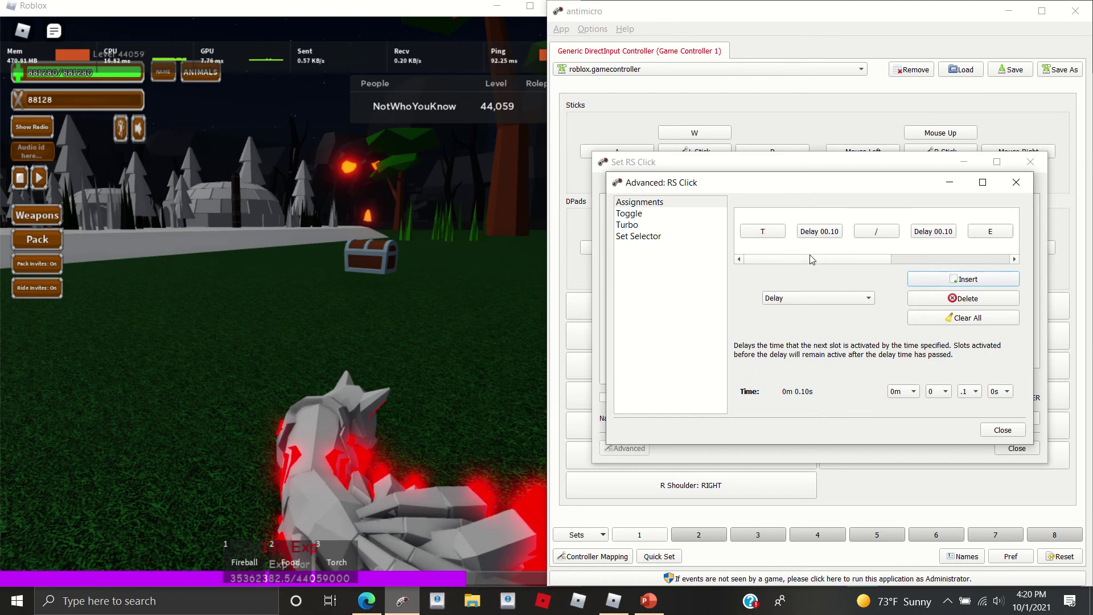
{"action": "right_click", "coordinate": [963, 259]}
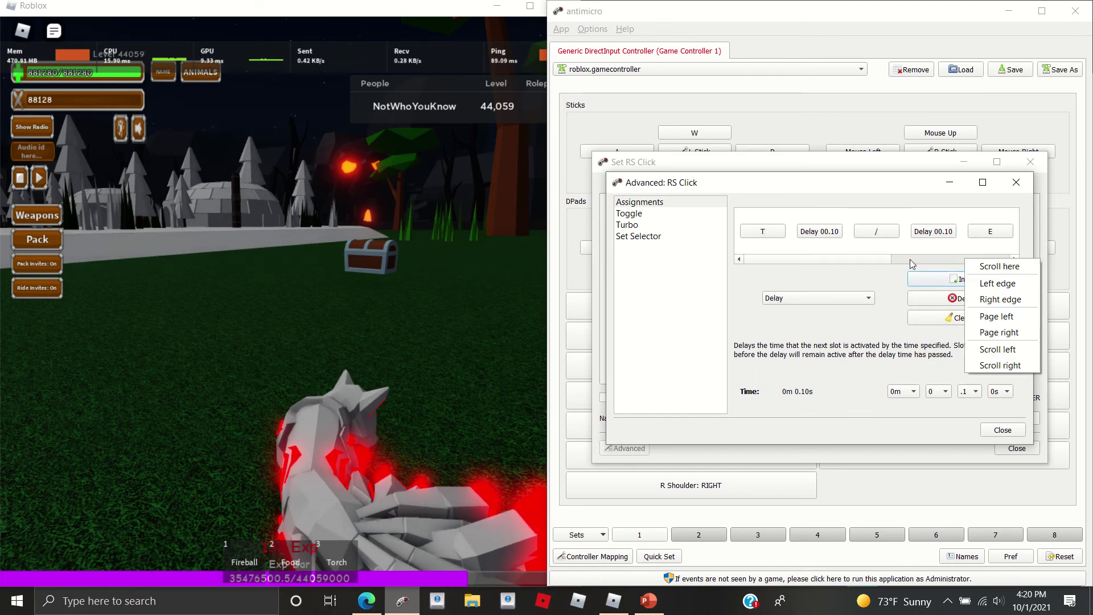
{"action": "left_click", "coordinate": [886, 264]}
{"action": "left_click_drag", "start_coordinate": [883, 262], "coordinate": [954, 262]}
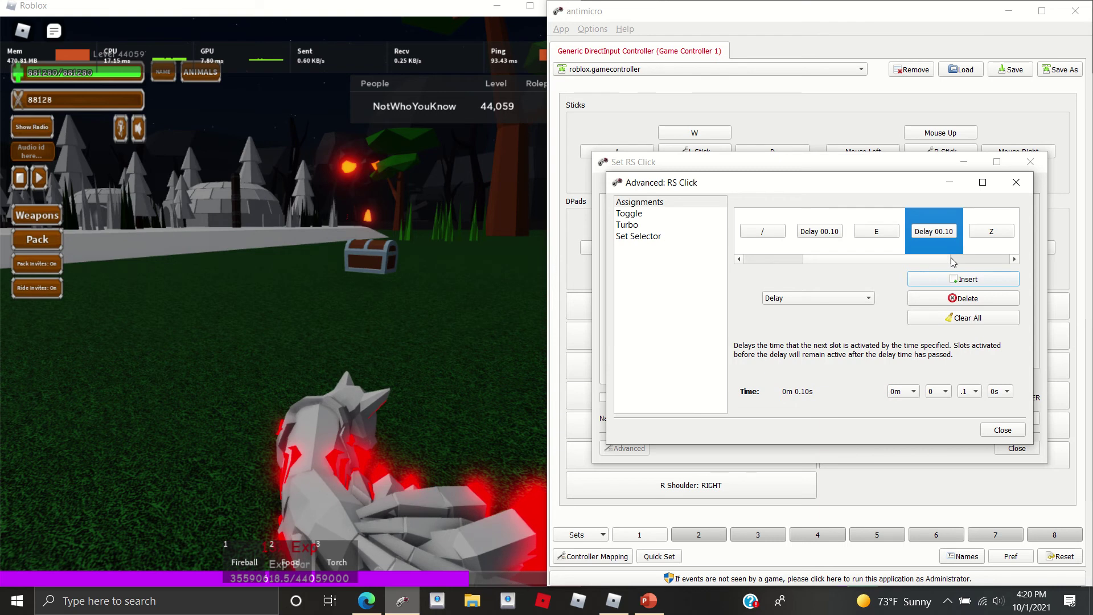
{"action": "left_click", "coordinate": [951, 259]}
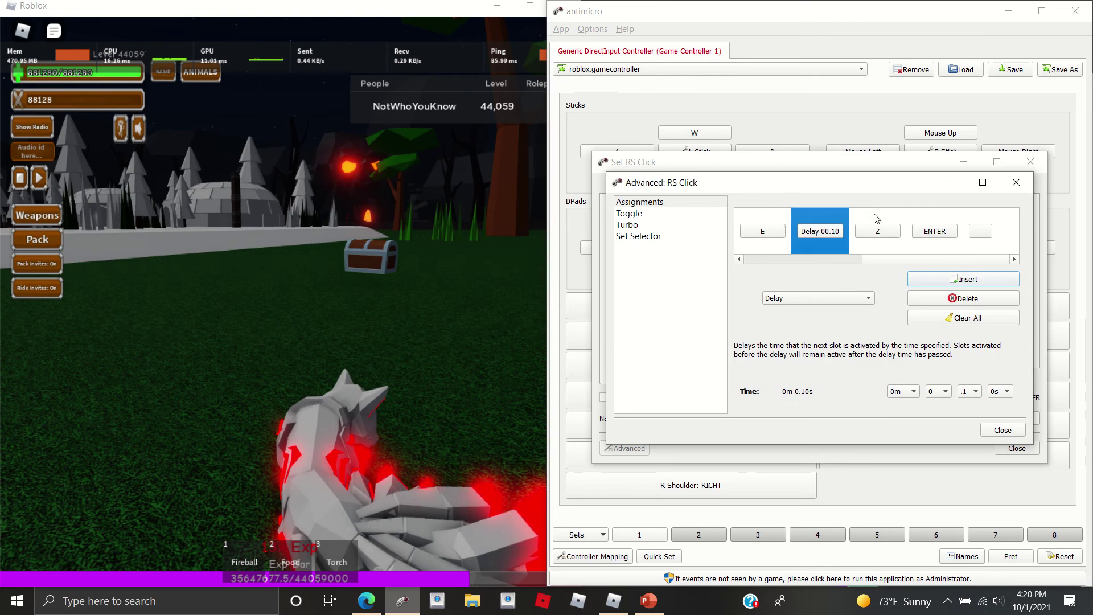
{"action": "left_click", "coordinate": [922, 209]}
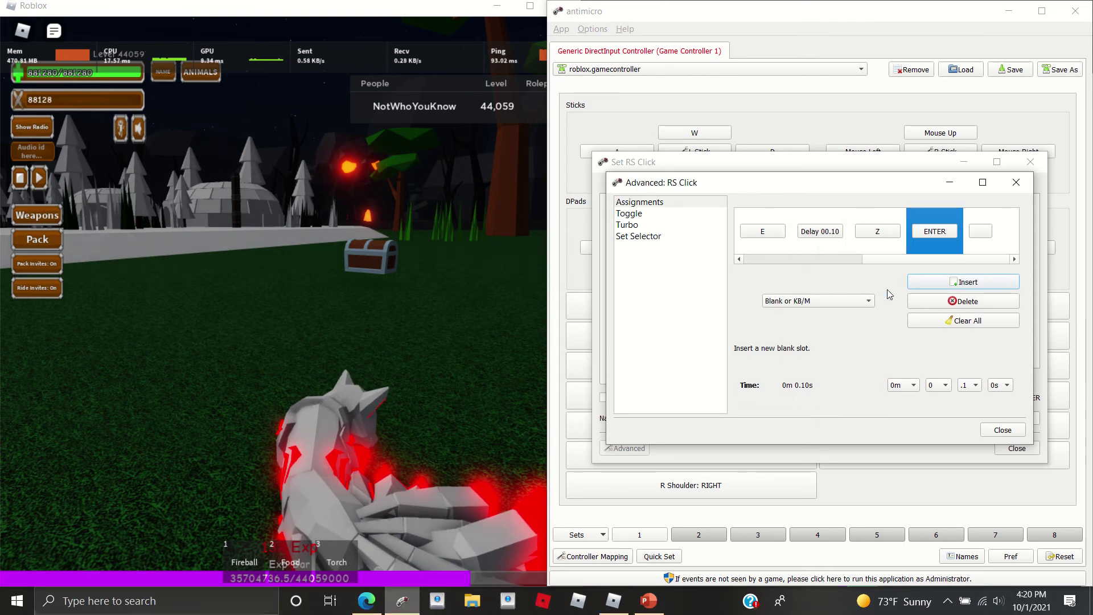
{"action": "left_click", "coordinate": [853, 310]}
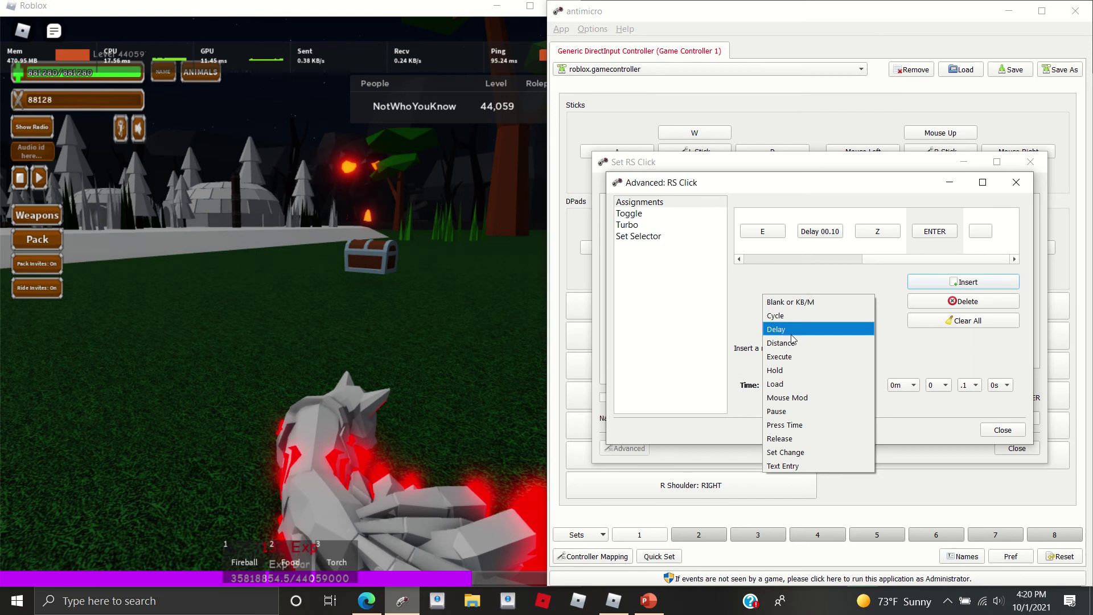
{"action": "left_click", "coordinate": [792, 330]}
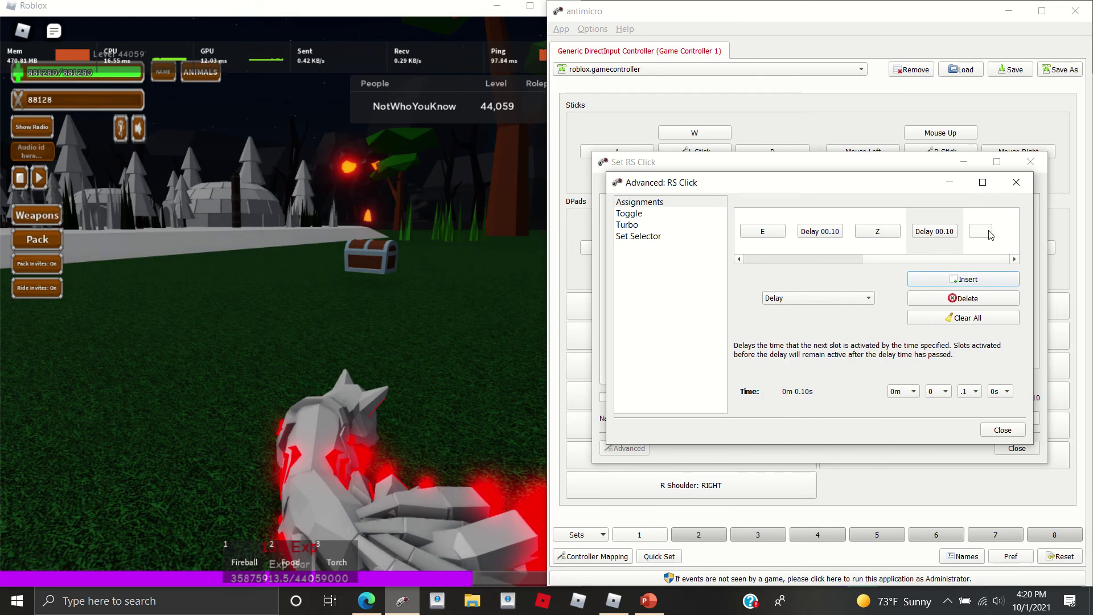
{"action": "key", "text": "Return"}
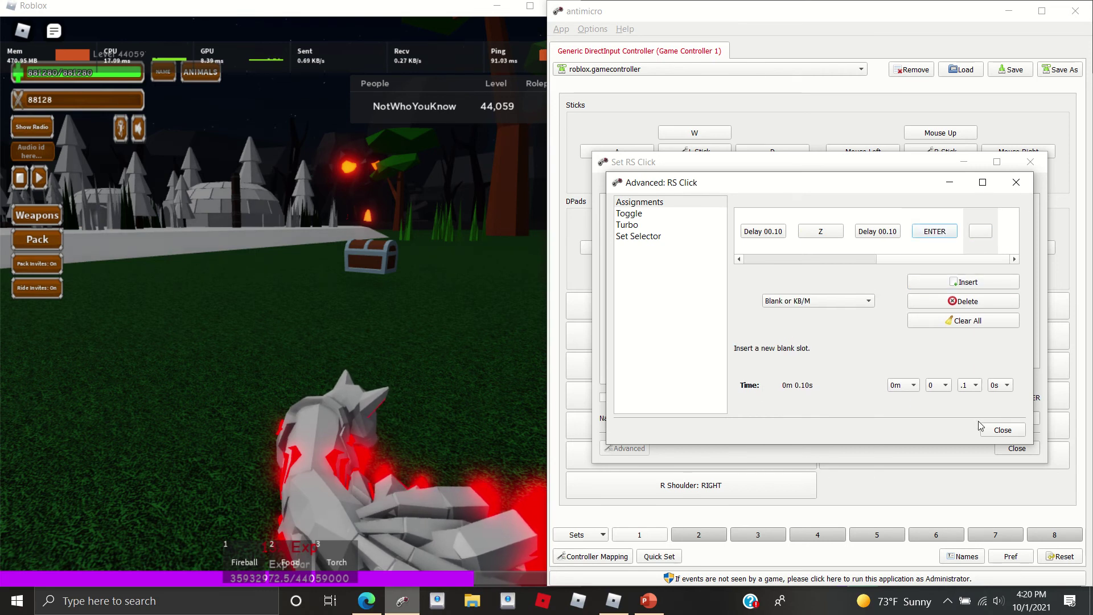
{"action": "left_click", "coordinate": [993, 429]}
{"action": "left_click", "coordinate": [1003, 450]}
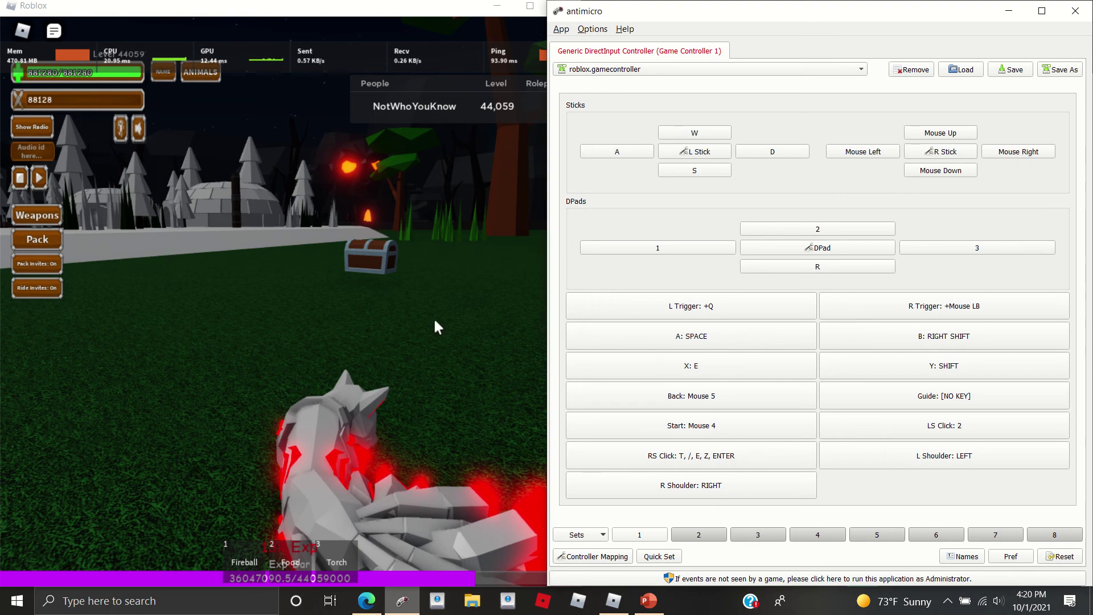
Switch to Roblox and trigger the RS Click sequence twice to send "ez" in the chat.
{"action": "left_click", "coordinate": [435, 322]}
{"action": "key", "text": "t"}
{"action": "key", "text": "slash"}
{"action": "type", "text": "ez"}
{"action": "key", "text": "Return"}
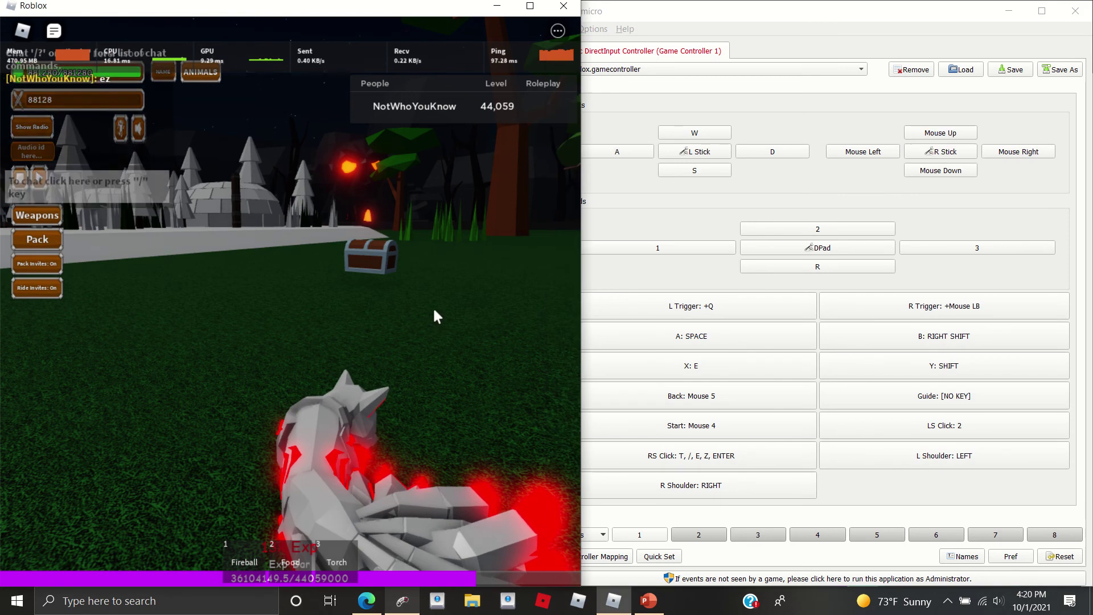
{"action": "key", "text": "slash"}
{"action": "type", "text": "ez"}
{"action": "key", "text": "Return"}
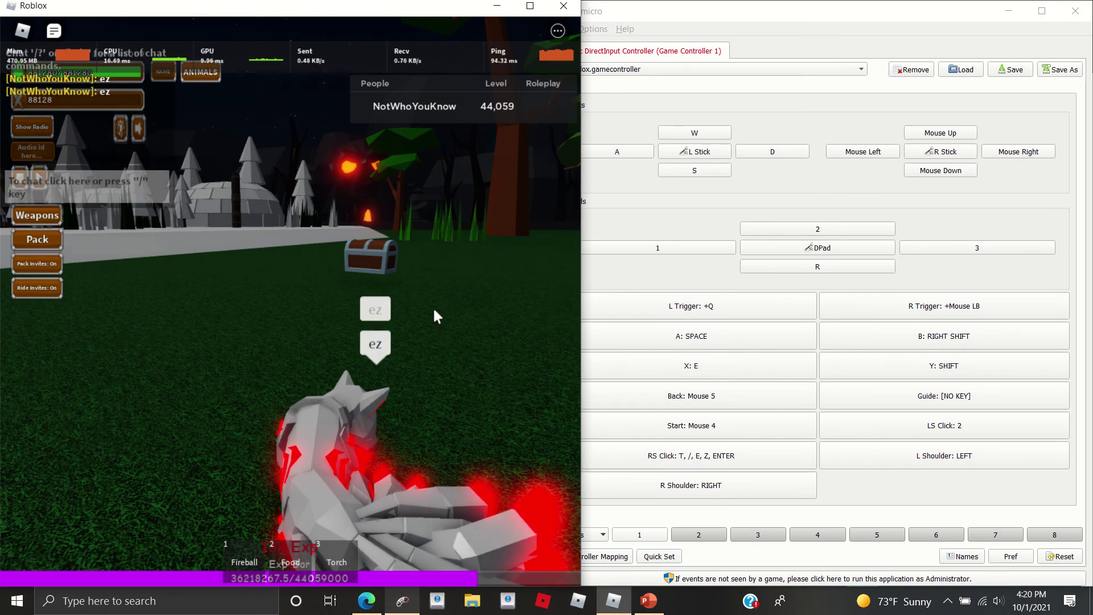
Trigger the RS Click sequence many times in quick succession to stress-test it in the Roblox chat.
{"action": "key", "text": "slash"}
{"action": "type", "text": "eztt/ez"}
{"action": "key", "text": "Return"}
{"action": "key", "text": "slash"}
{"action": "type", "text": "et/"}
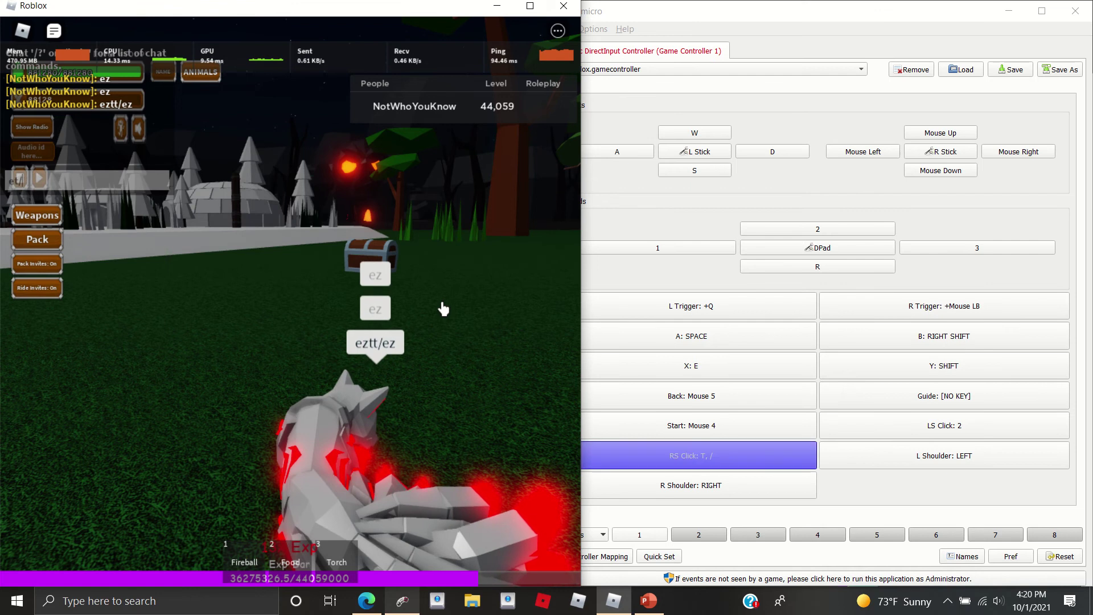
{"action": "type", "text": "t/et/et/et/et/e"}
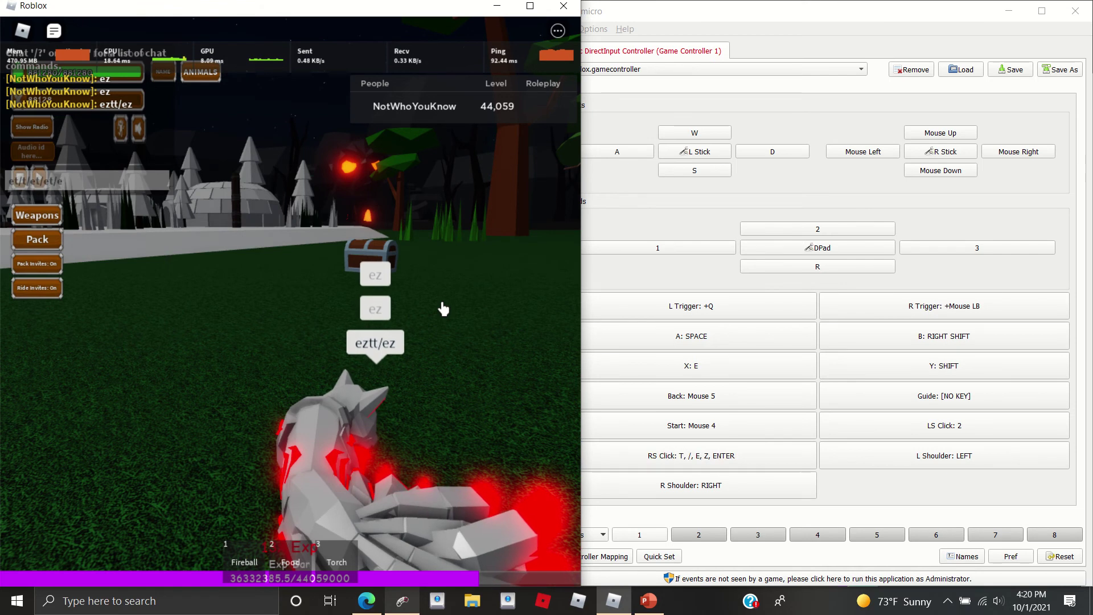
{"action": "type", "text": "t/t/ez"}
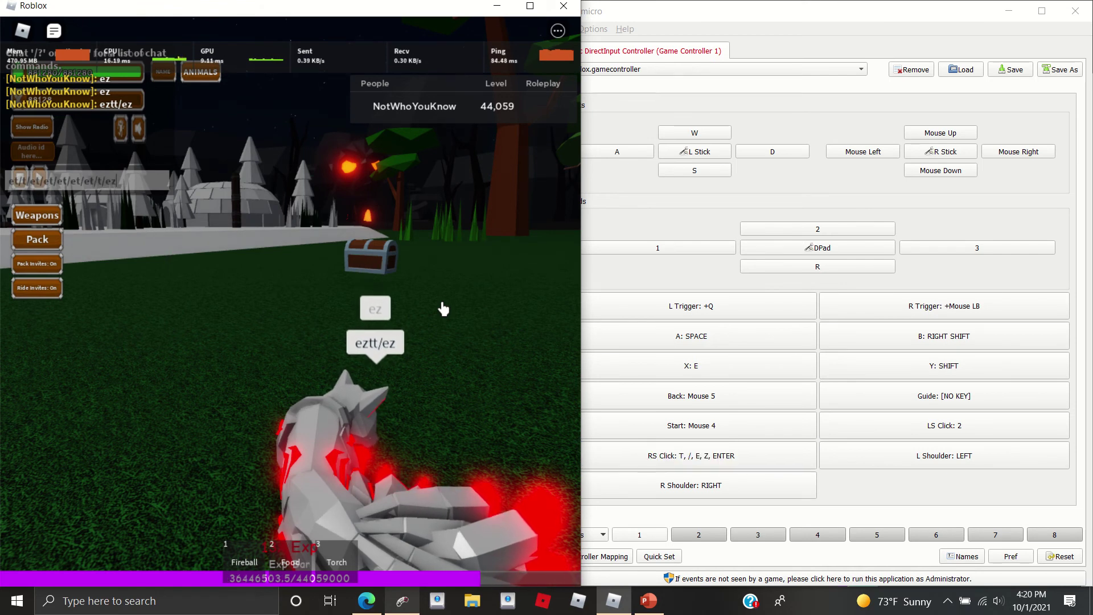
{"action": "key", "text": "Return"}
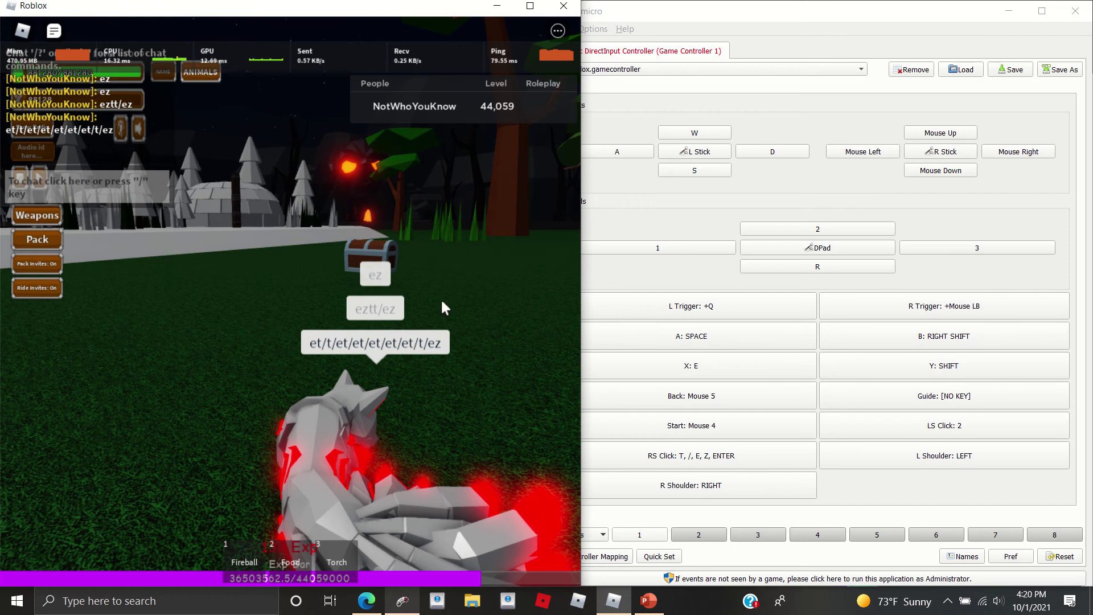
{"action": "type", "text": "/e"}
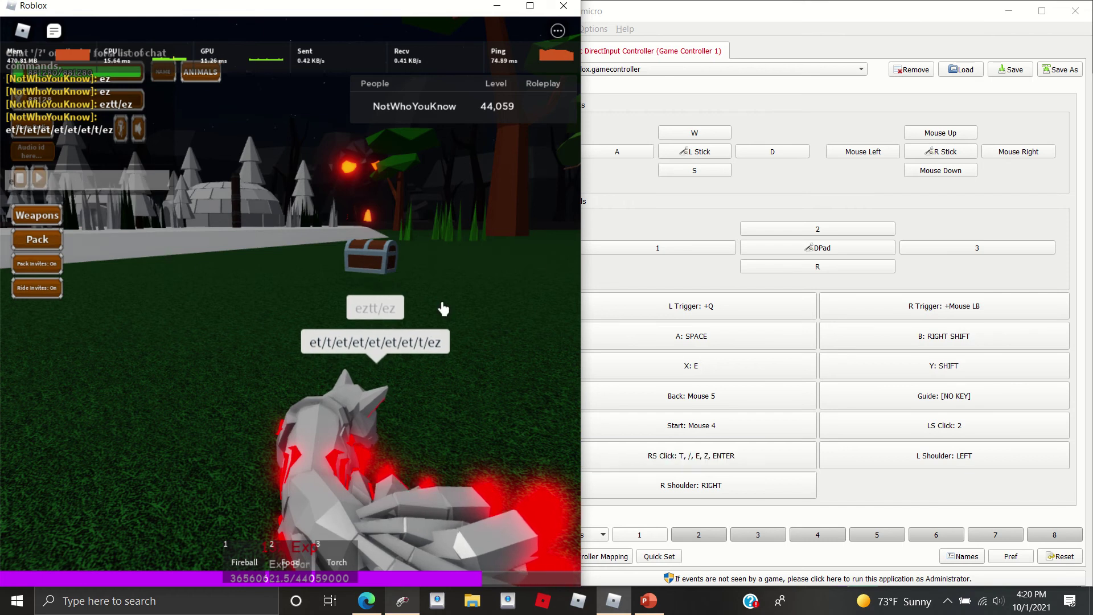
{"action": "type", "text": "t/"}
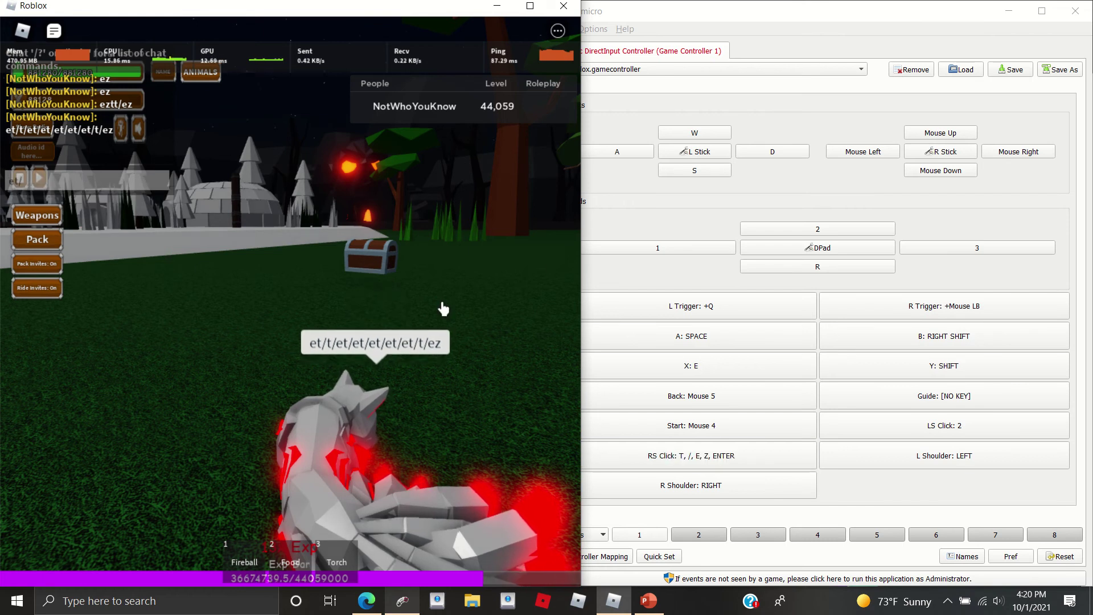
{"action": "type", "text": "t/t/ettt/e"}
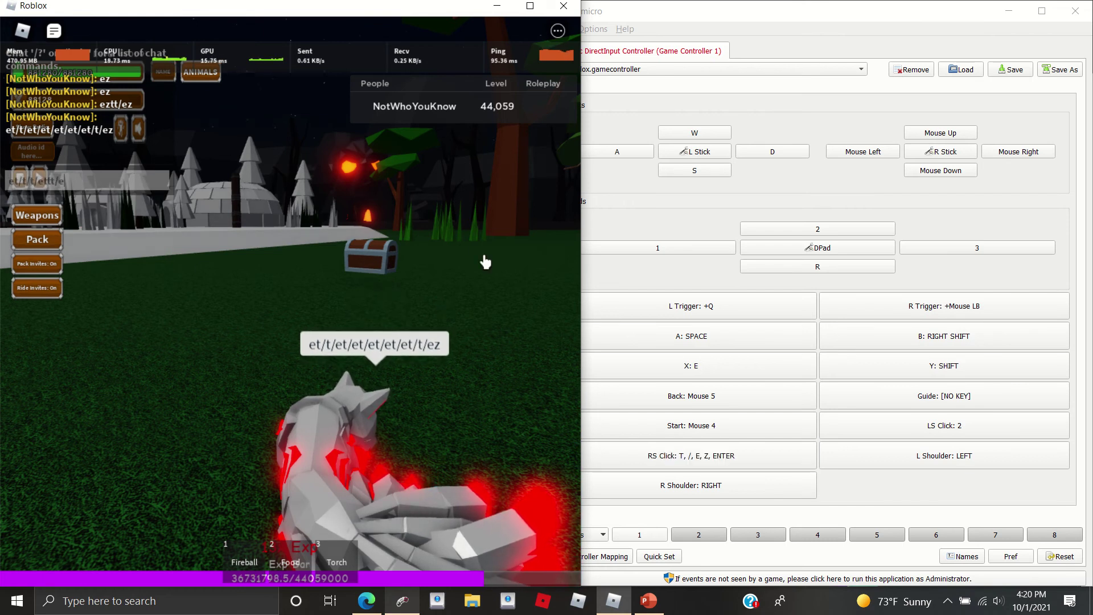
Delete the T slot from RS Click's advanced assignments in antimicro and close both RS Click dialogs.
{"action": "left_click", "coordinate": [701, 462]}
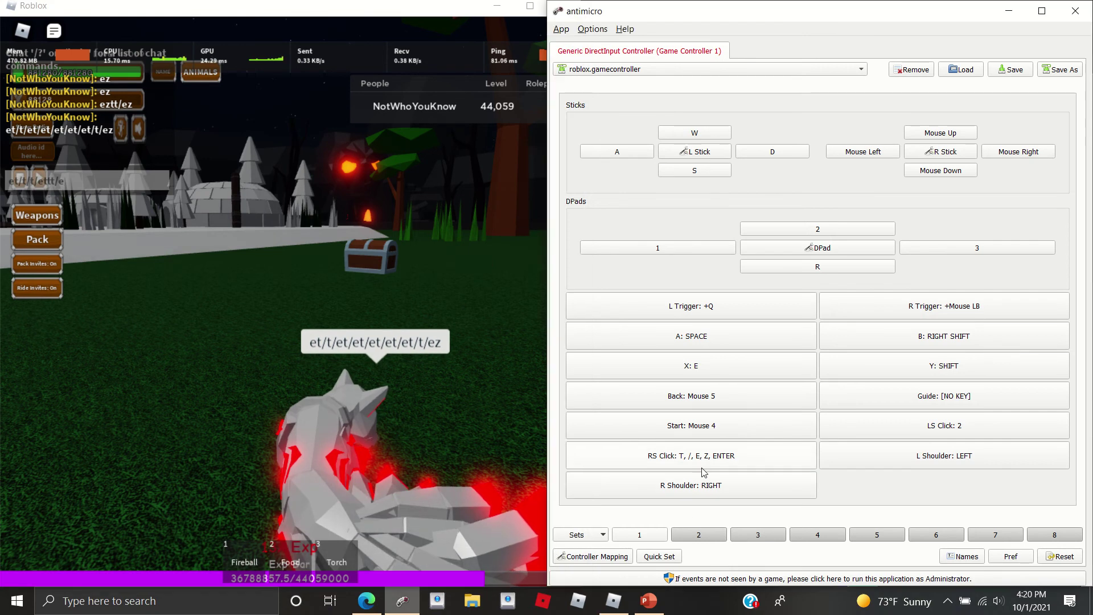
{"action": "left_click", "coordinate": [616, 447]}
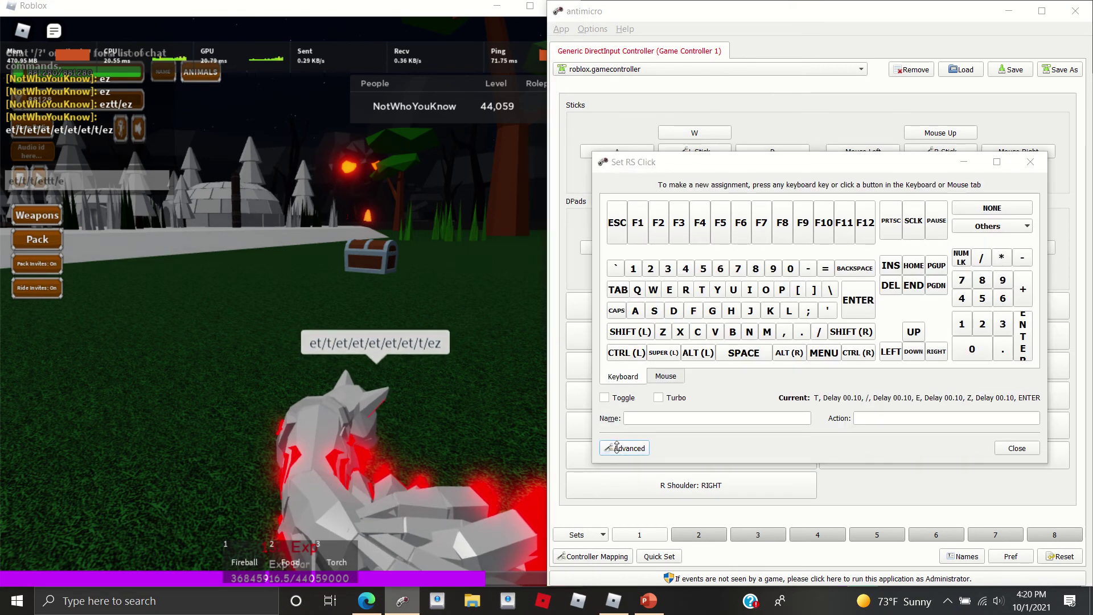
{"action": "left_click", "coordinate": [798, 258]}
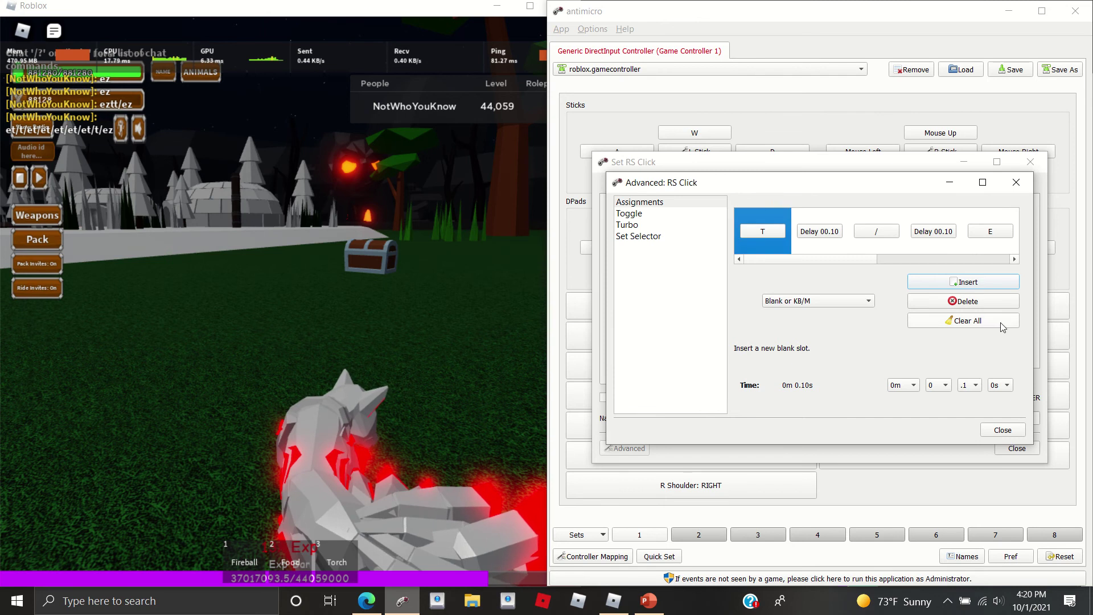
{"action": "left_click", "coordinate": [988, 306]}
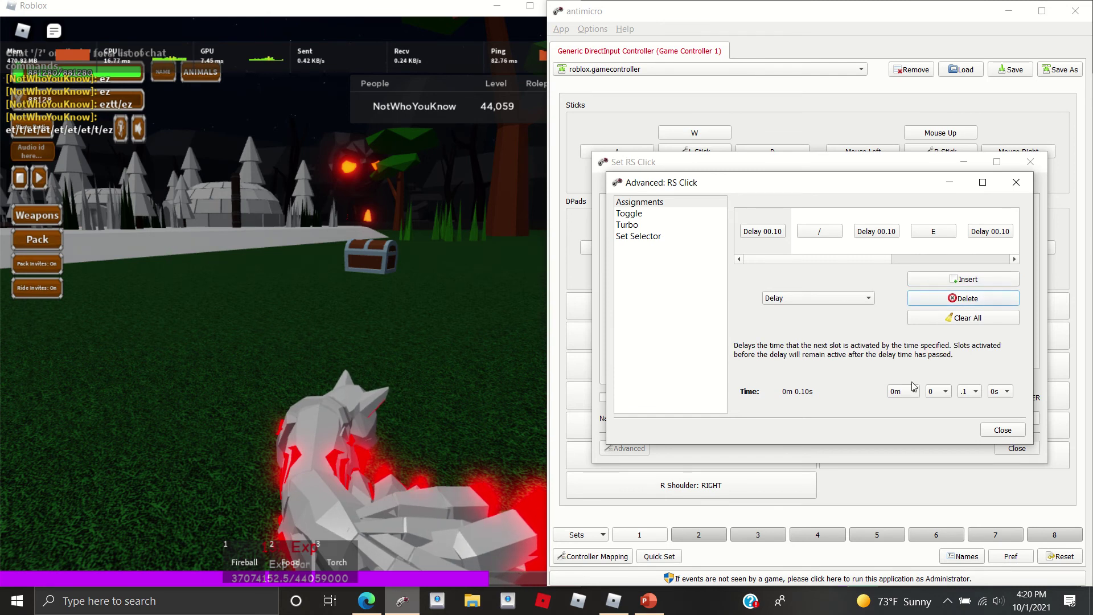
{"action": "left_click", "coordinate": [1003, 431]}
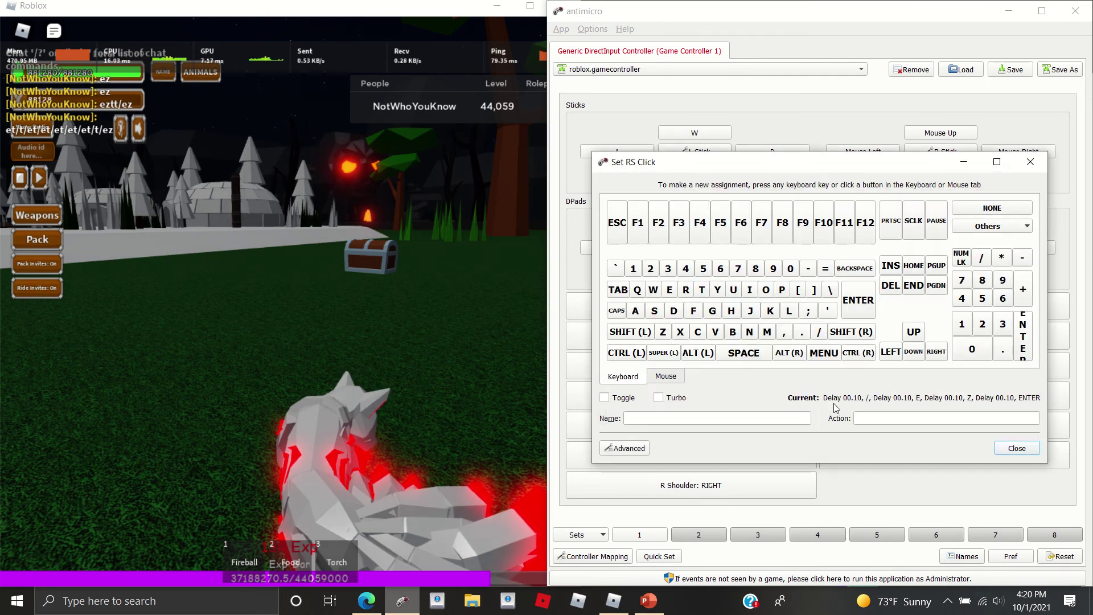
{"action": "left_click", "coordinate": [1007, 454]}
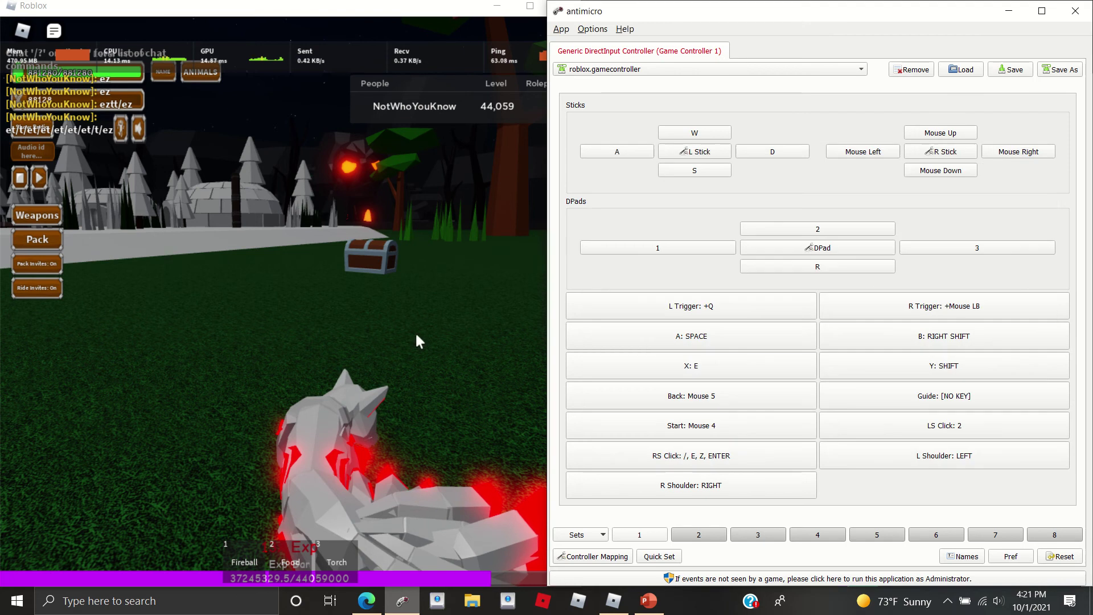
Switch to Roblox and trigger the shortened RS Click sequence to send the leftover chat text and "/ez".
{"action": "left_click", "coordinate": [415, 331]}
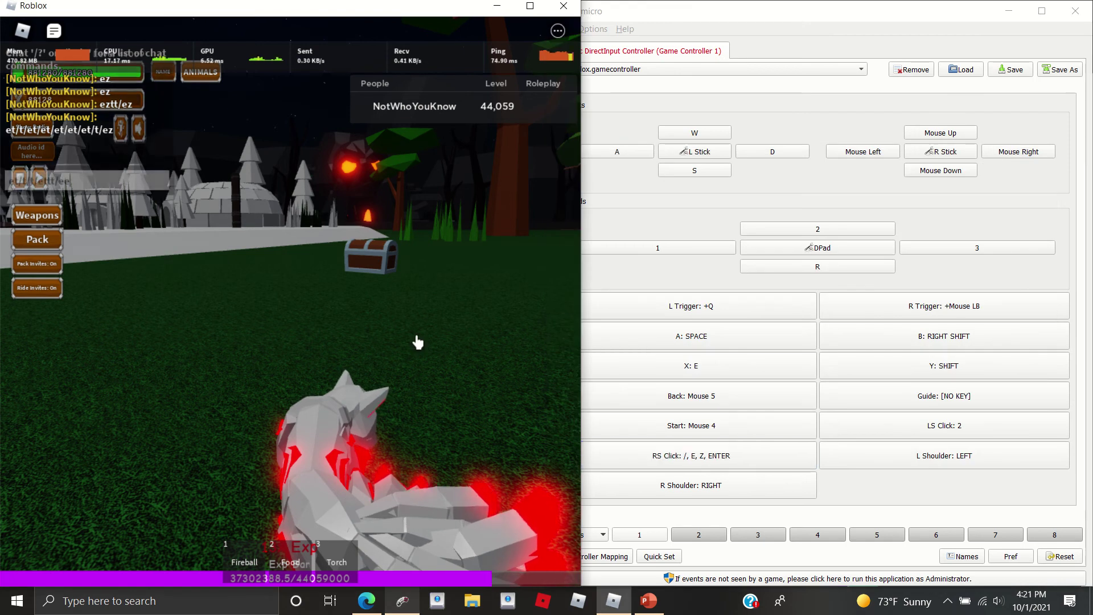
{"action": "type", "text": "/"}
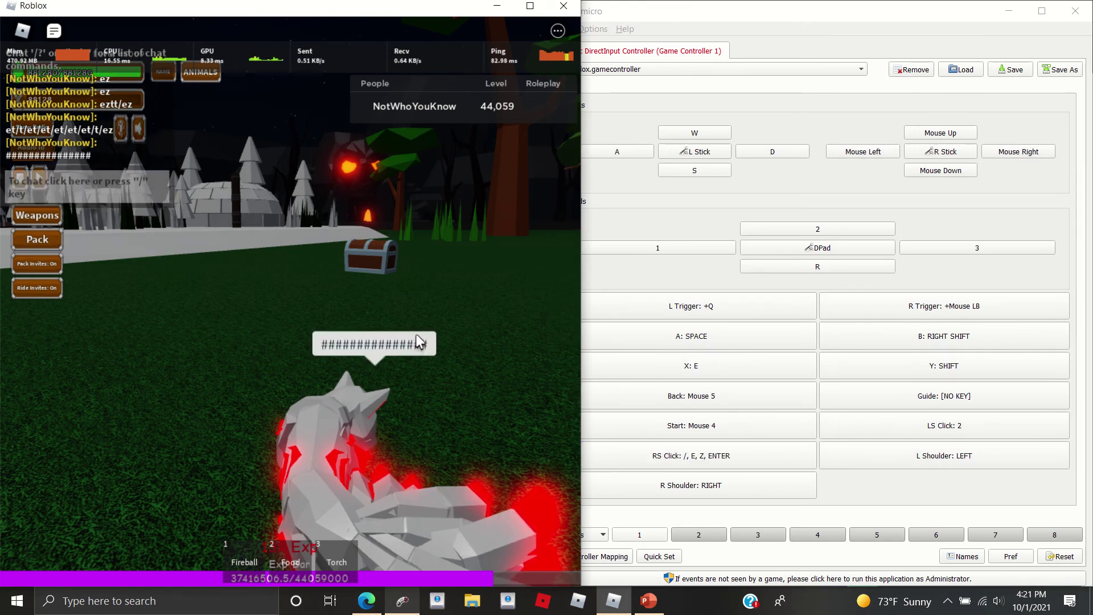
{"action": "type", "text": "/ez"}
{"action": "key", "text": "Return"}
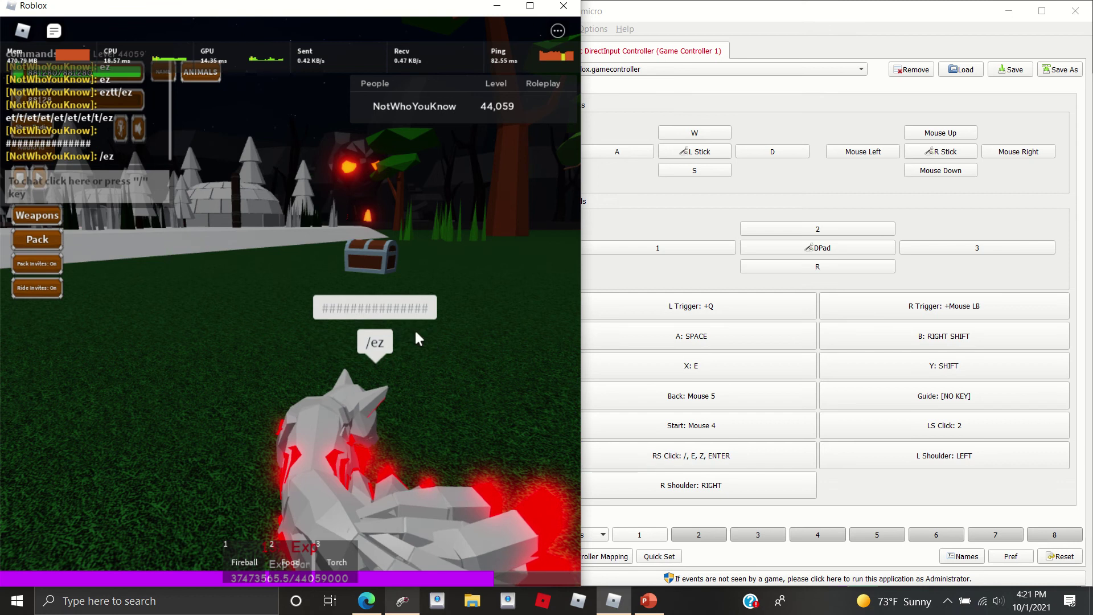
Trigger the RS Click sequence four more times to send "ez" repeatedly in the chat.
{"action": "key", "text": "slash"}
{"action": "type", "text": "ez"}
{"action": "key", "text": "Return"}
{"action": "key", "text": "slash"}
{"action": "type", "text": "ez"}
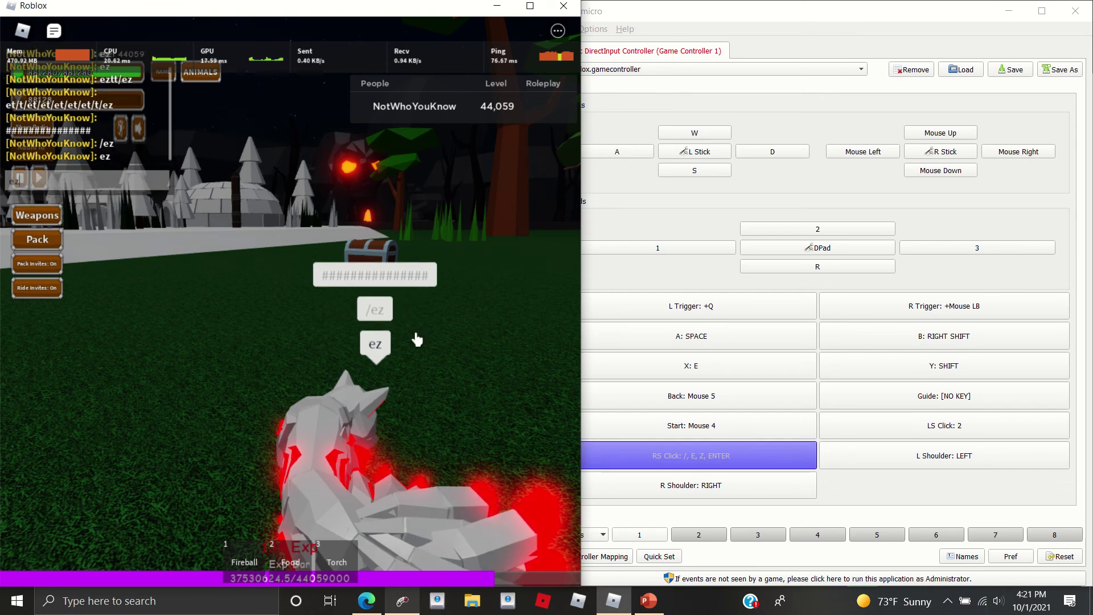
{"action": "key", "text": "Return"}
{"action": "key", "text": "slash"}
{"action": "key", "text": "e"}
{"action": "key", "text": "z"}
{"action": "key", "text": "Return"}
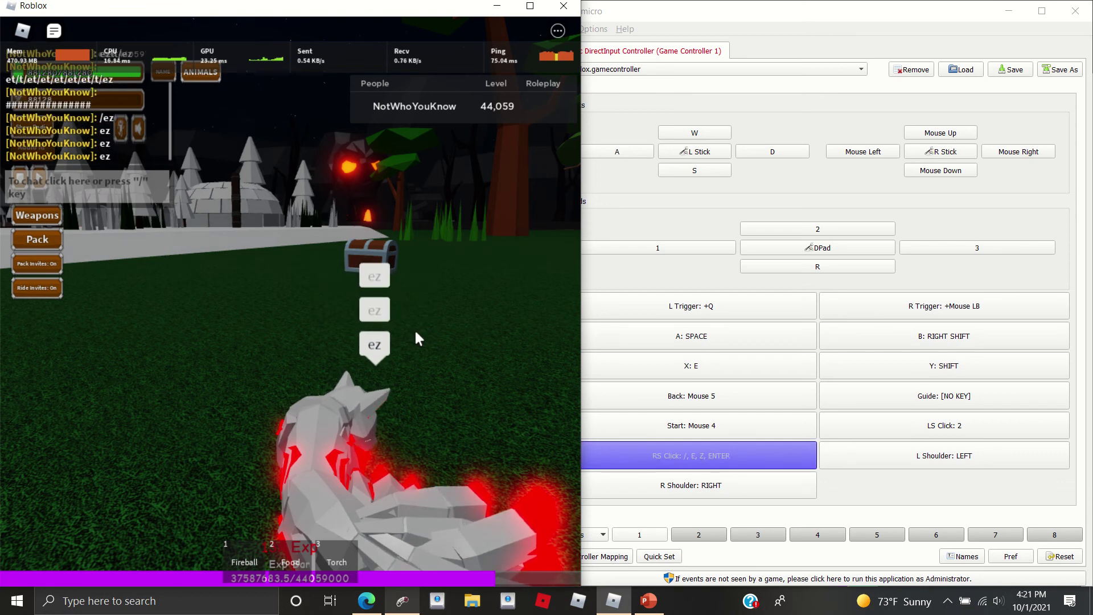
{"action": "key", "text": "slash"}
{"action": "key", "text": "e"}
{"action": "key", "text": "z"}
{"action": "key", "text": "Return"}
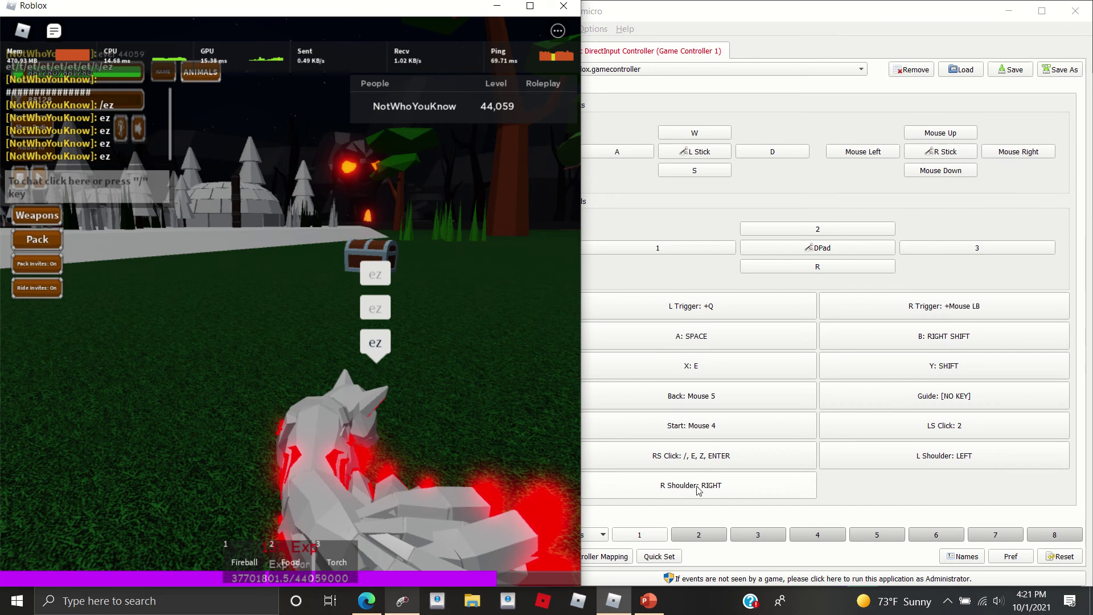
Turn on Toggle for RS Click in antimicro, close its dialog and return to Roblox.
{"action": "left_click", "coordinate": [682, 465]}
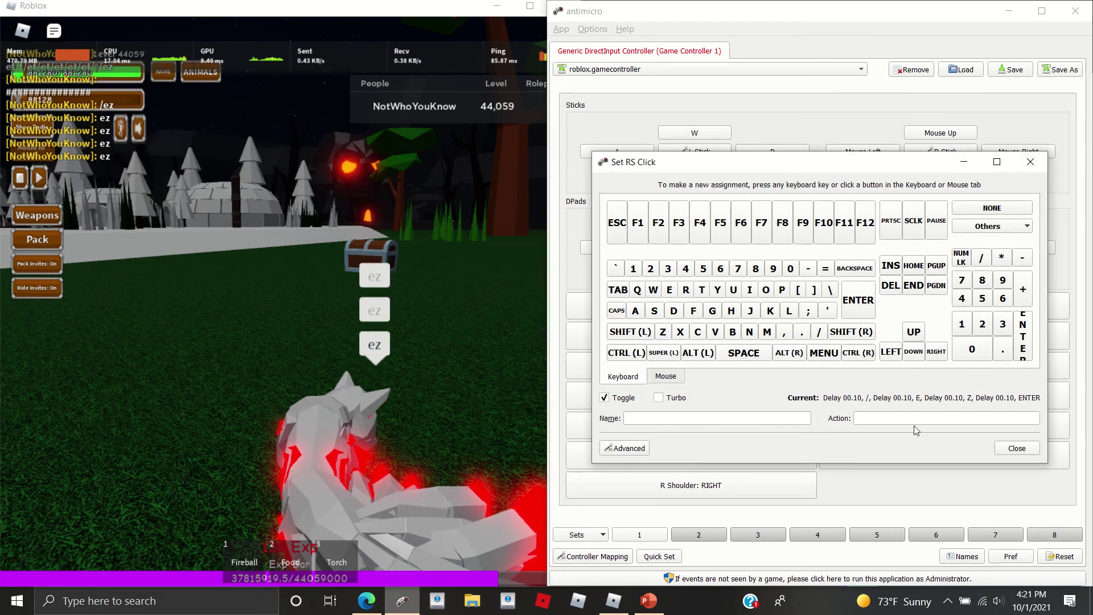
{"action": "left_click", "coordinate": [1002, 448]}
{"action": "left_click", "coordinate": [408, 406]}
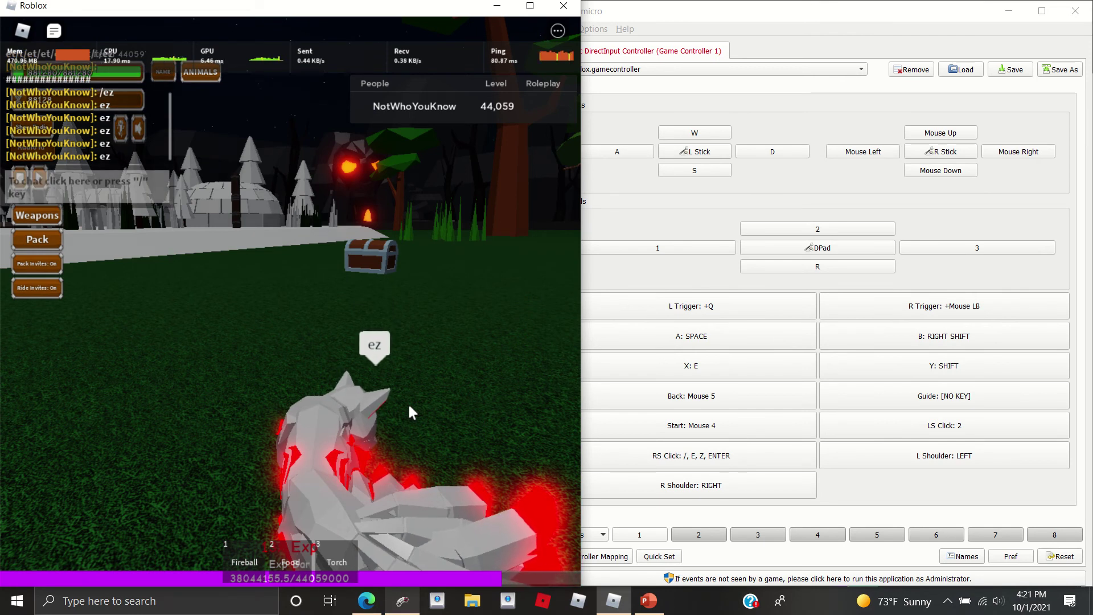
Test the toggled RS Click sequence by sending "ez" twice in the chat.
{"action": "key", "text": "slash"}
{"action": "type", "text": "ez"}
{"action": "key", "text": "Return"}
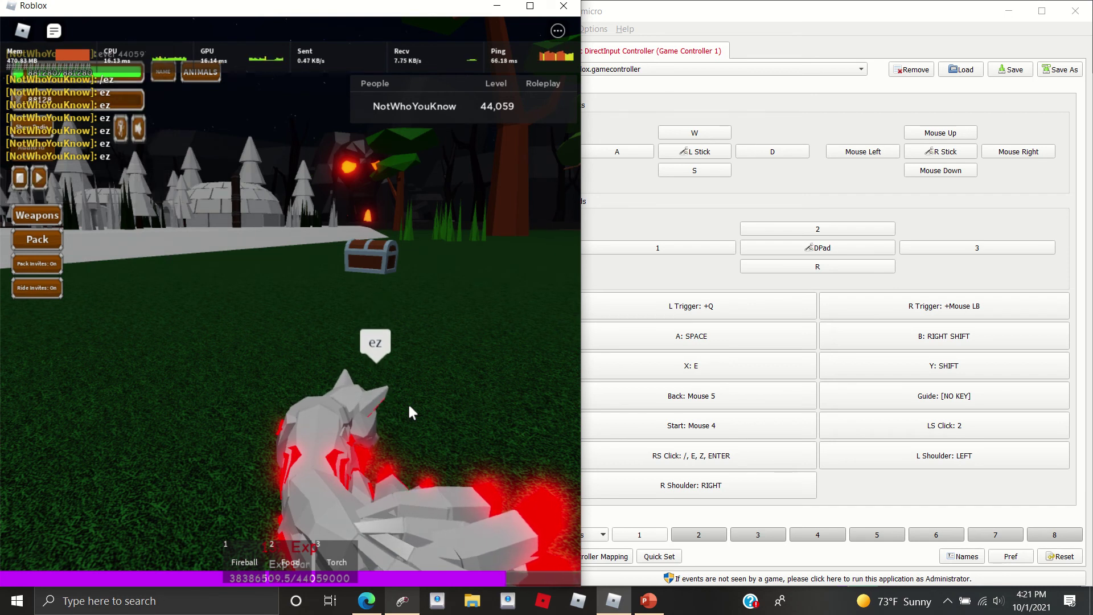
{"action": "key", "text": "slash"}
{"action": "key", "text": "e"}
{"action": "key", "text": "z"}
{"action": "key", "text": "Return"}
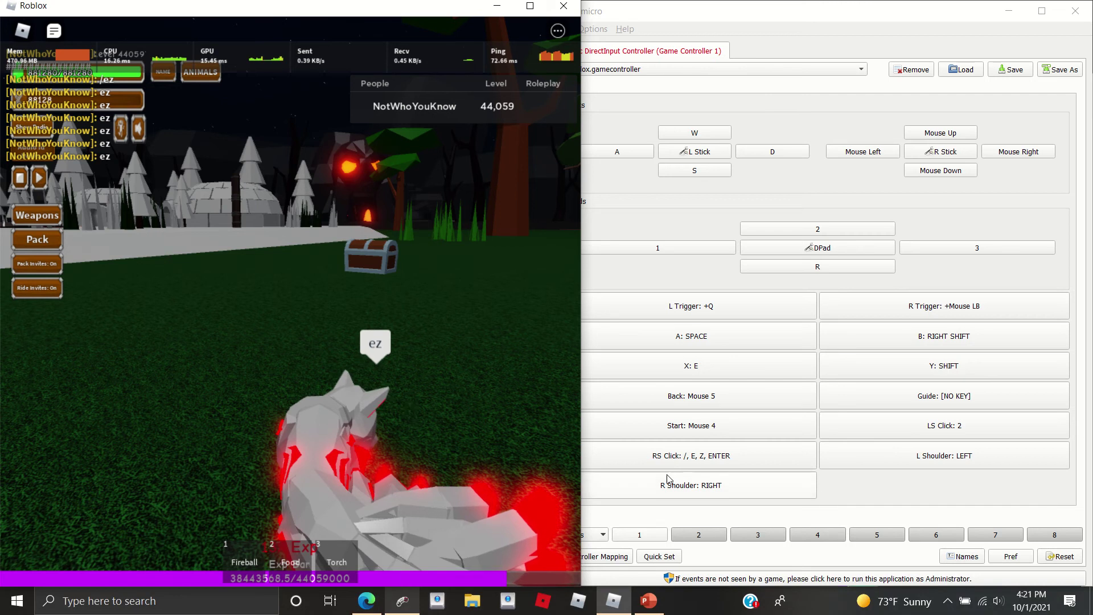
{"action": "left_click", "coordinate": [690, 459]}
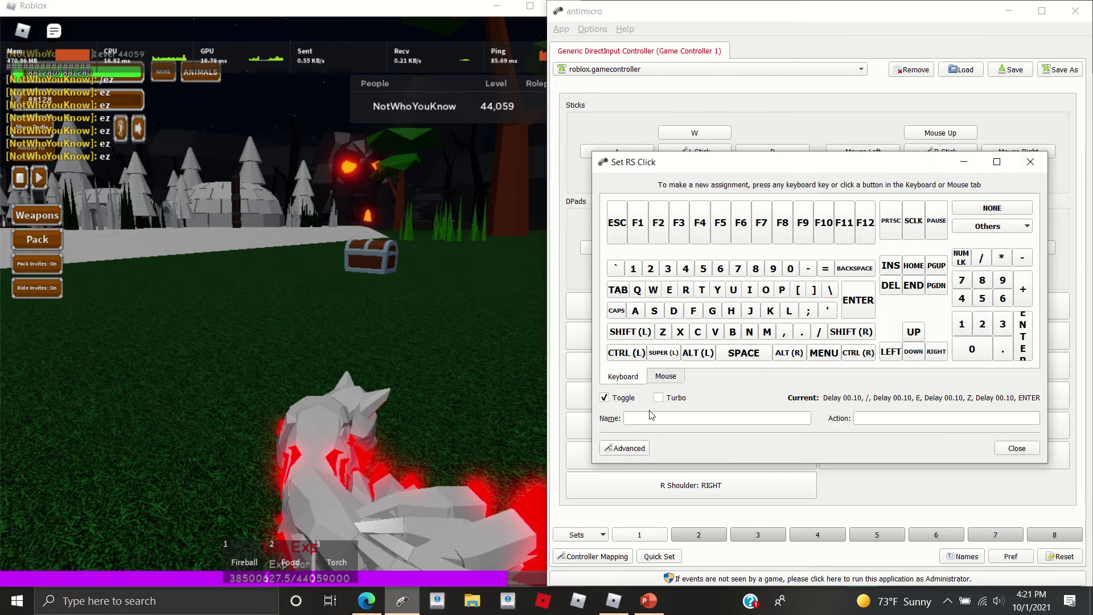
{"action": "left_click", "coordinate": [1027, 452]}
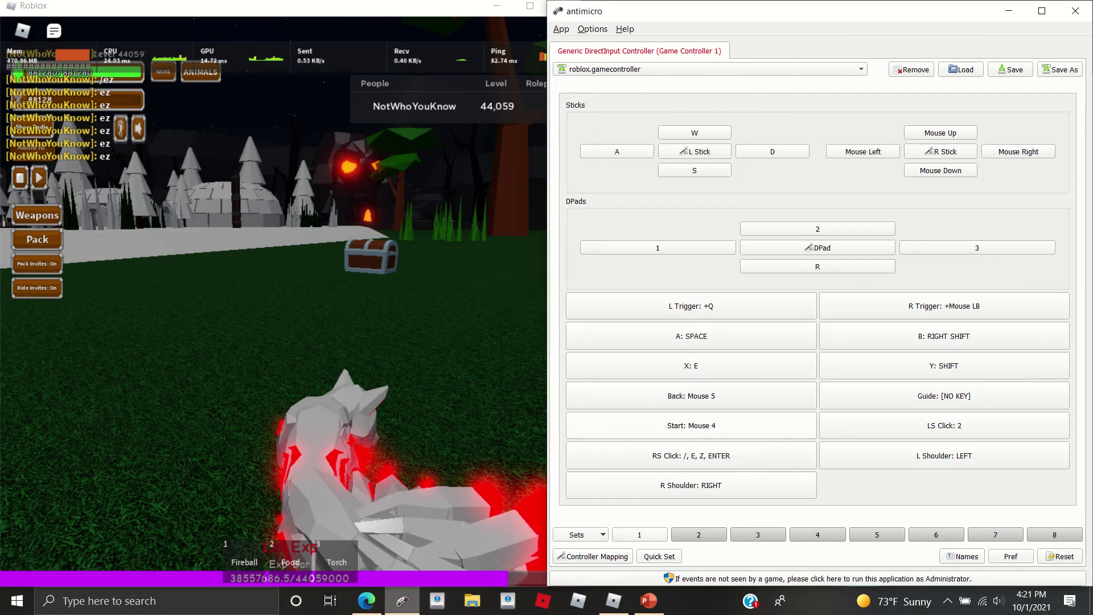
{"action": "left_click", "coordinate": [256, 329]}
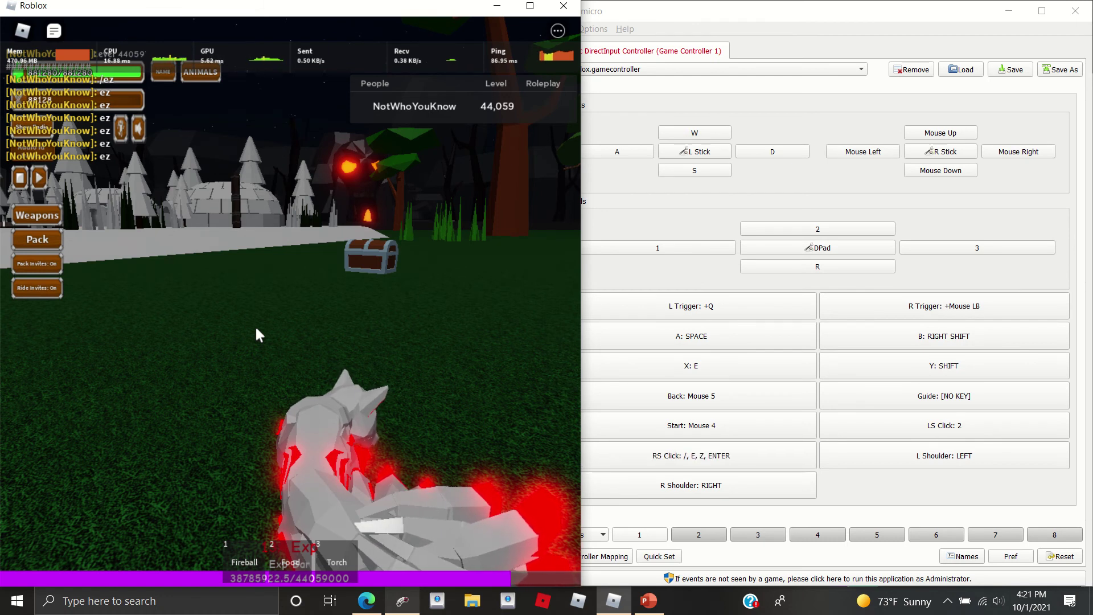
Turn on Turbo for RS Click in antimicro and replace its key sequence with T.
{"action": "left_click", "coordinate": [670, 462]}
{"action": "left_click", "coordinate": [670, 462]}
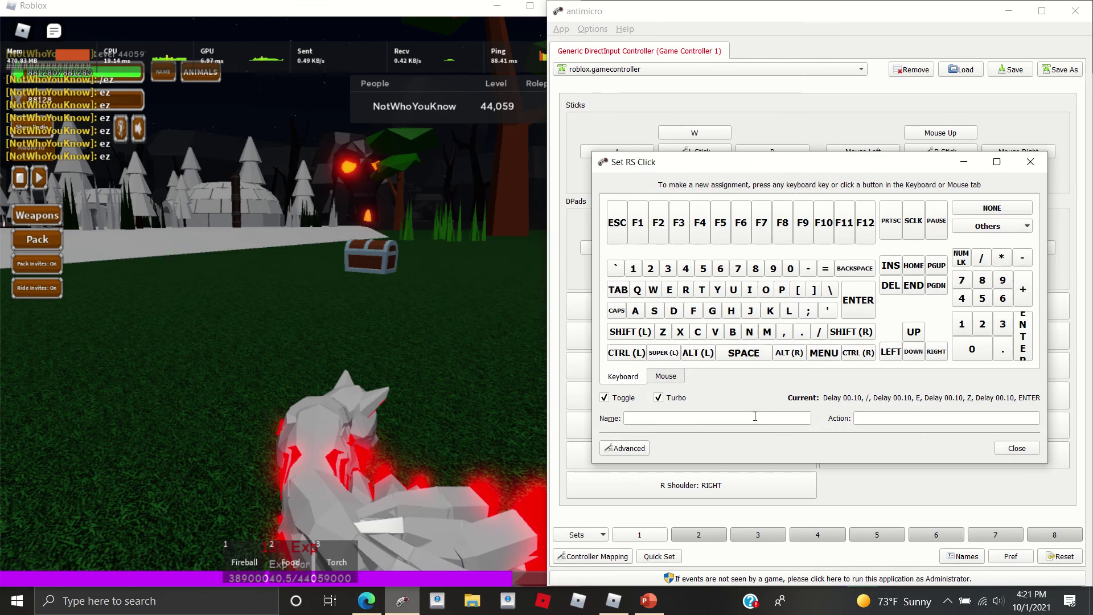
{"action": "left_click", "coordinate": [703, 292]}
Clear all of RS Click's assignment slots, turn off Turbo and assign T to RS Click.
{"action": "left_click", "coordinate": [709, 454]}
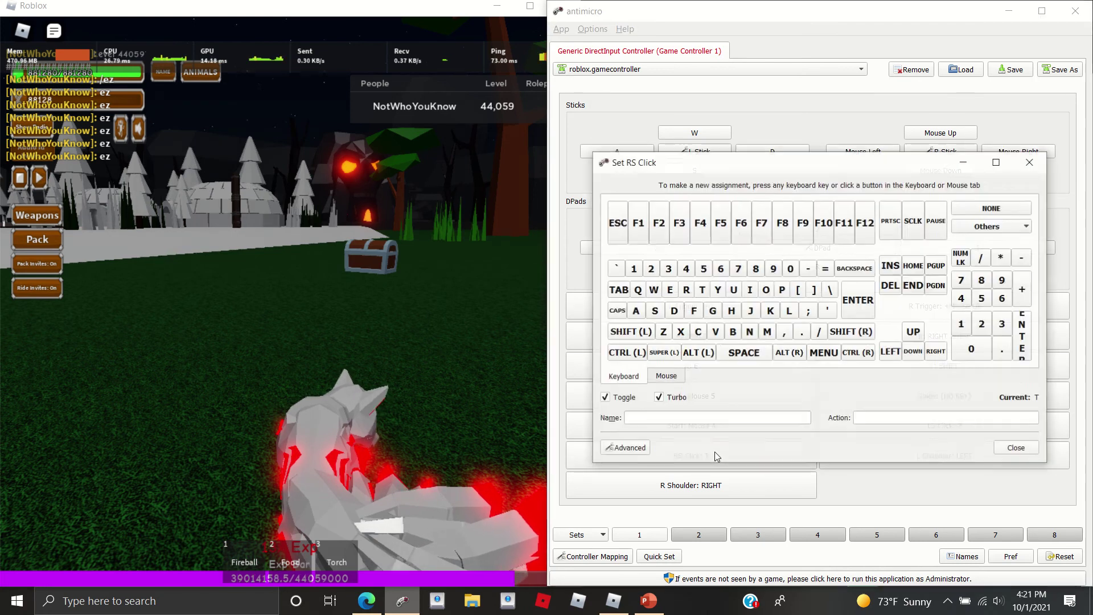
{"action": "left_click", "coordinate": [628, 448]}
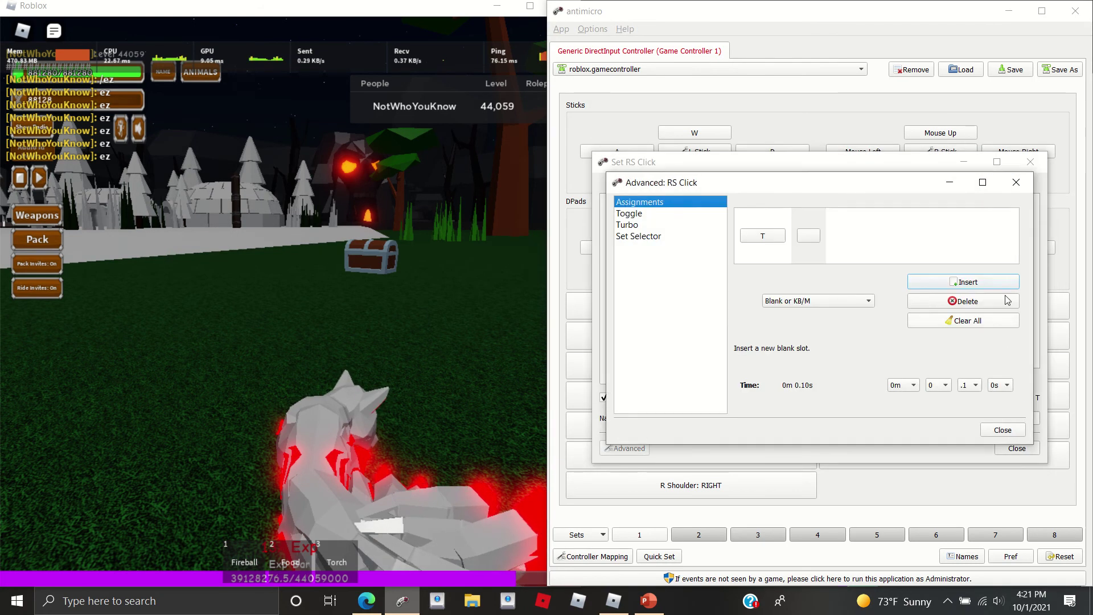
{"action": "left_click", "coordinate": [971, 321]}
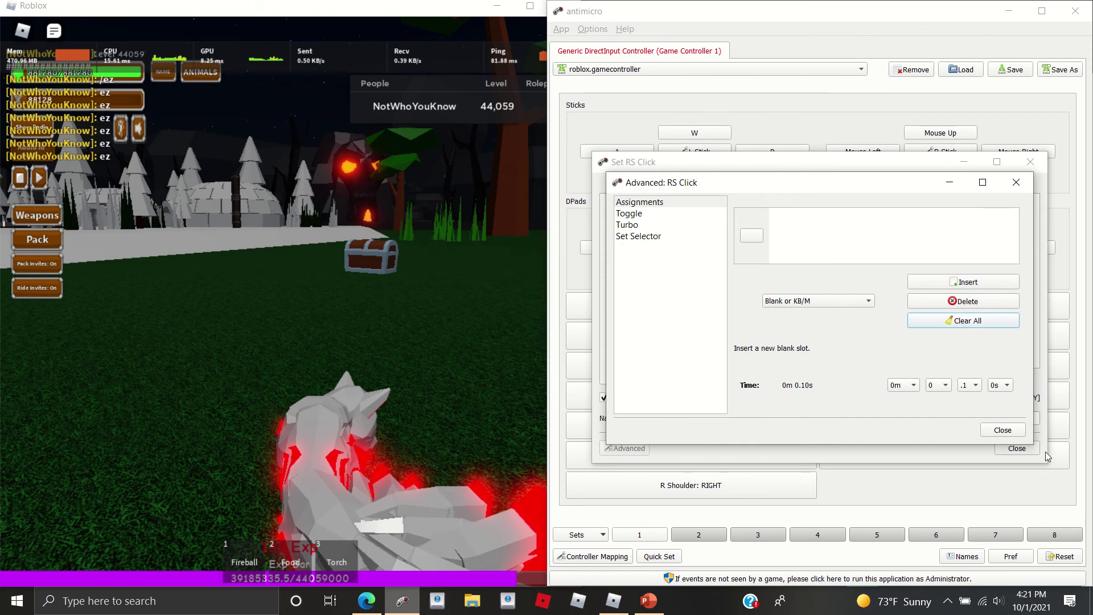
{"action": "left_click", "coordinate": [1003, 430]}
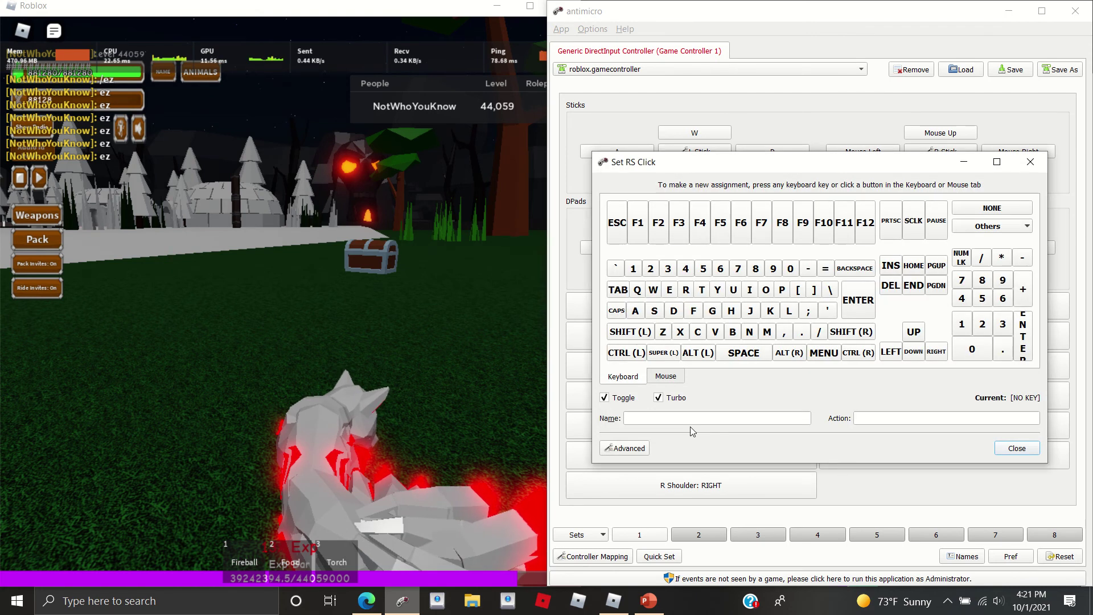
{"action": "left_click", "coordinate": [658, 398]}
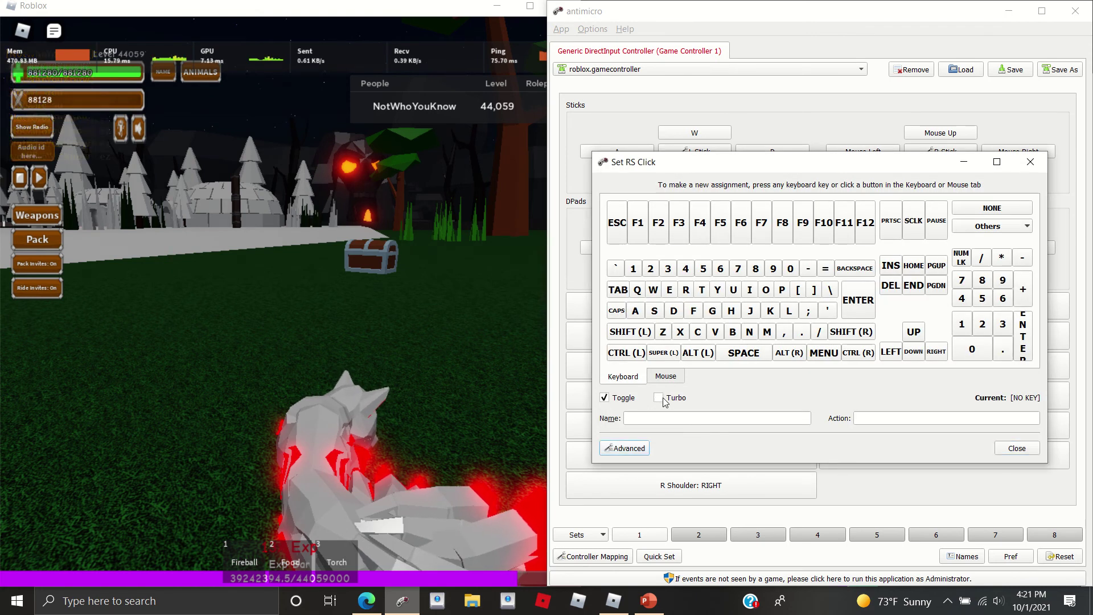
{"action": "left_click", "coordinate": [702, 291]}
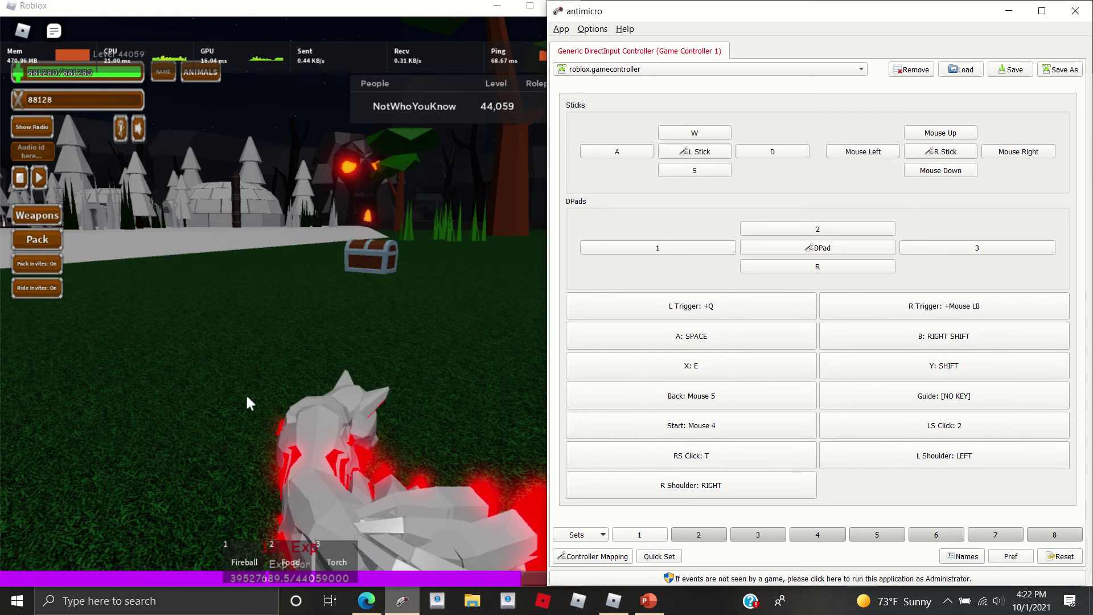
Switch to Roblox and test the mapped controls by moving the fox, turning the camera and toggling the Fireball slot.
{"action": "left_click", "coordinate": [292, 387]}
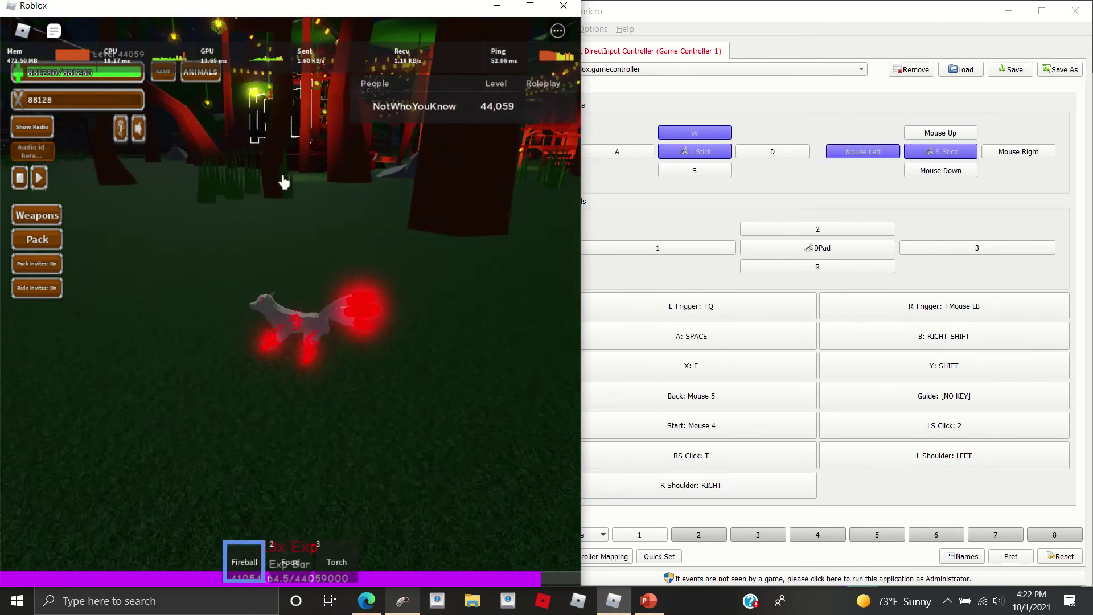
{"action": "key", "text": "shift"}
{"action": "key", "text": "s"}
{"action": "key", "text": "Left"}
{"action": "key", "text": "a"}
{"action": "key", "text": "1"}
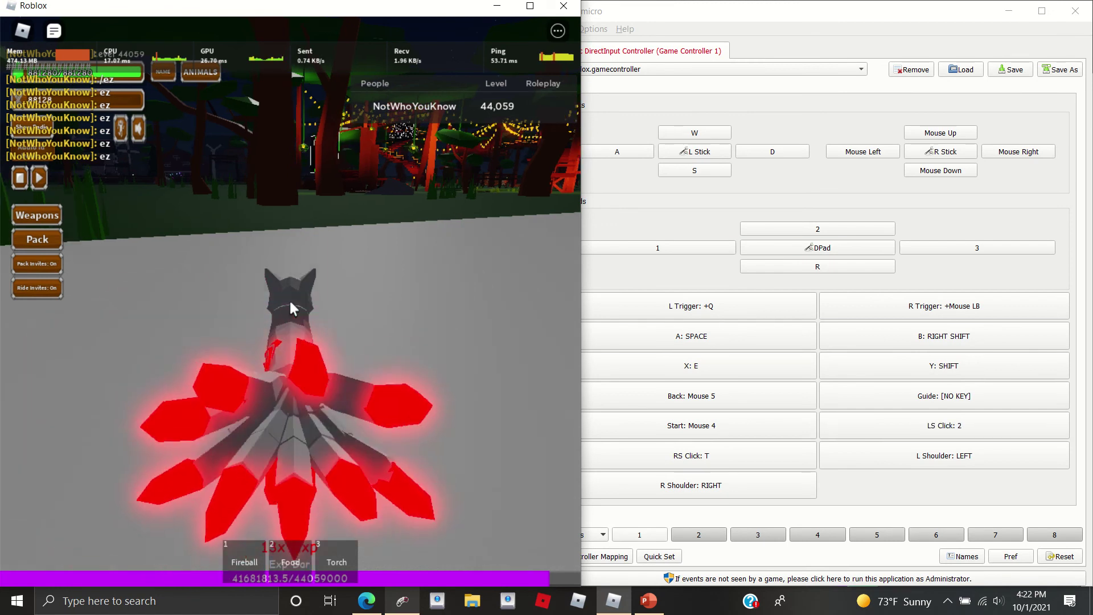
Switch to antimicro and turn on Toggle and Turbo for the L Trigger's Q assignment.
{"action": "left_click", "coordinate": [644, 207]}
{"action": "left_click", "coordinate": [666, 300]}
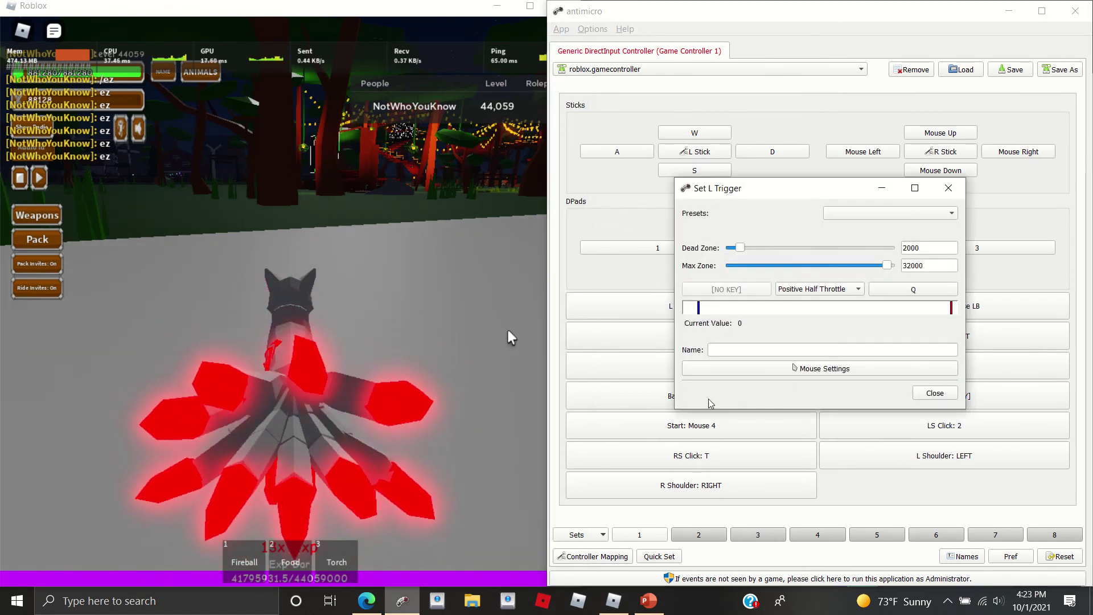
{"action": "left_click", "coordinate": [924, 294]}
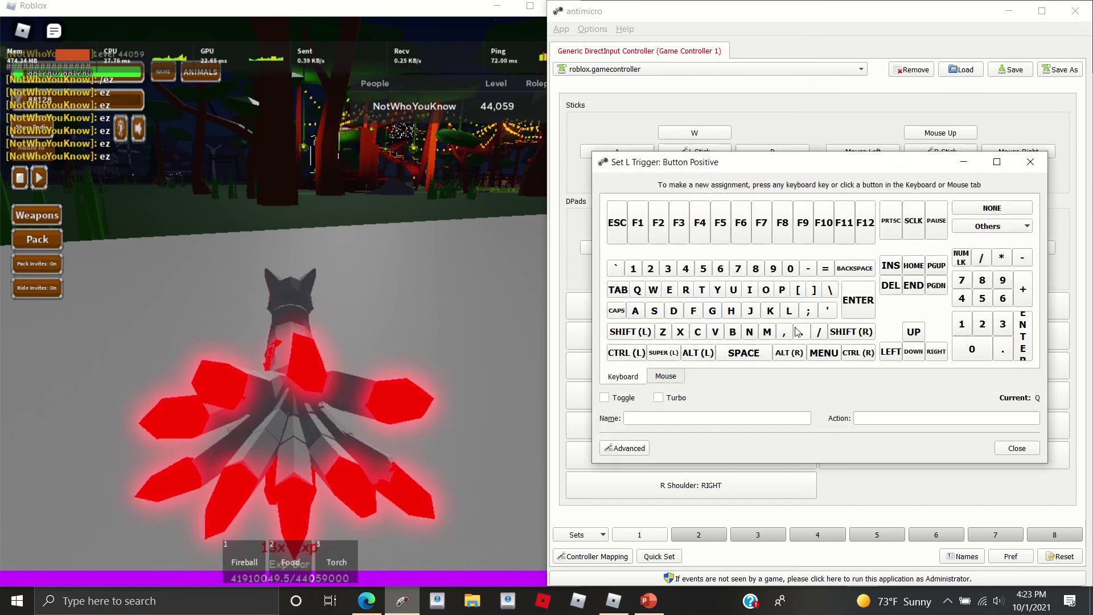
{"action": "left_click", "coordinate": [660, 398]}
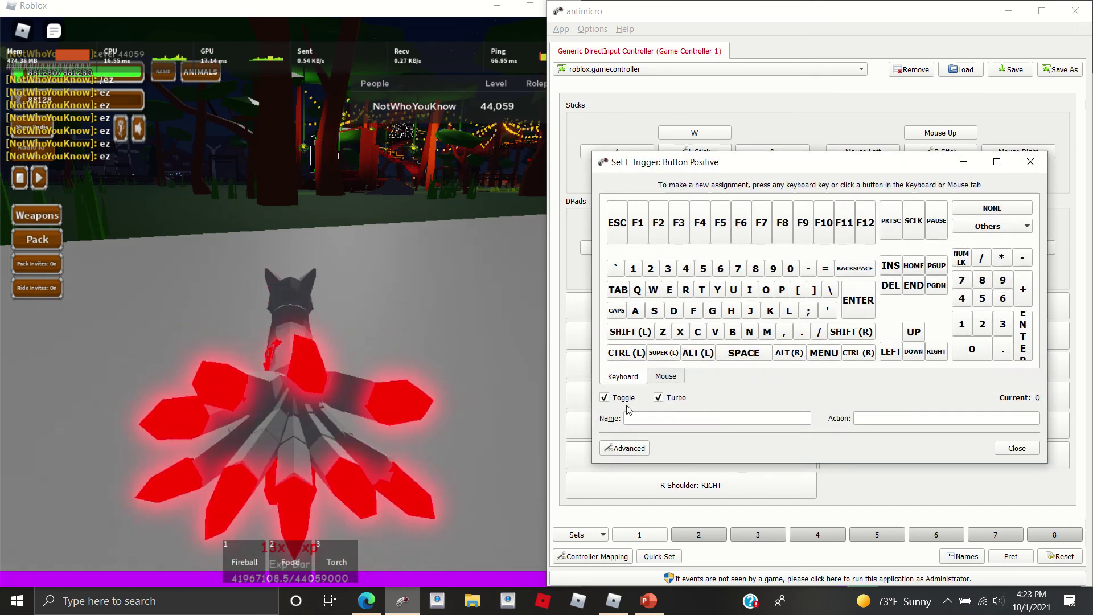
{"action": "left_click", "coordinate": [1017, 449]}
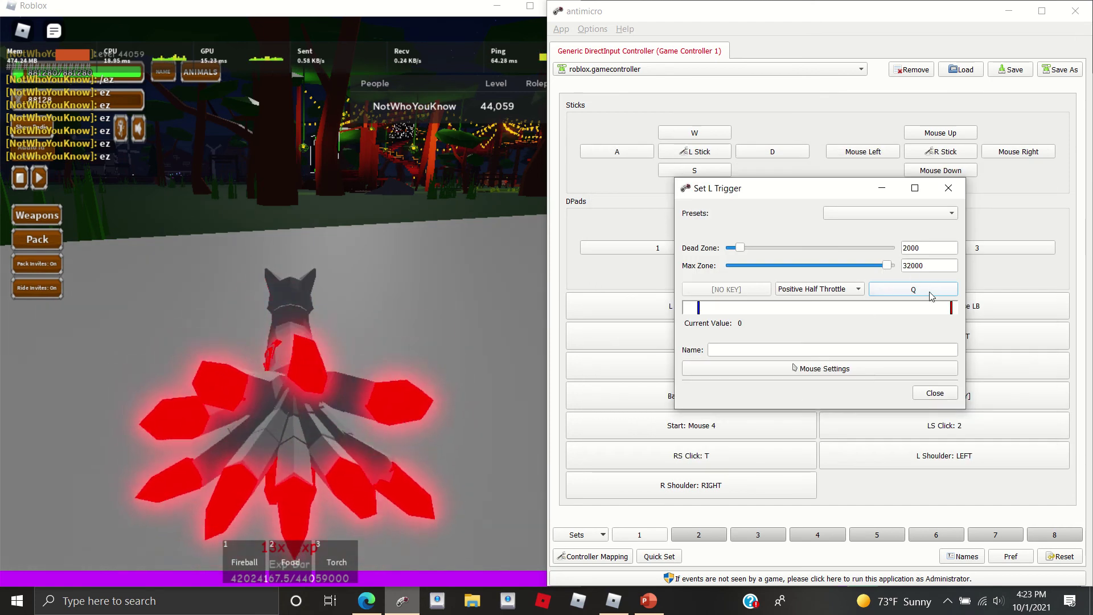
{"action": "left_click", "coordinate": [934, 393]}
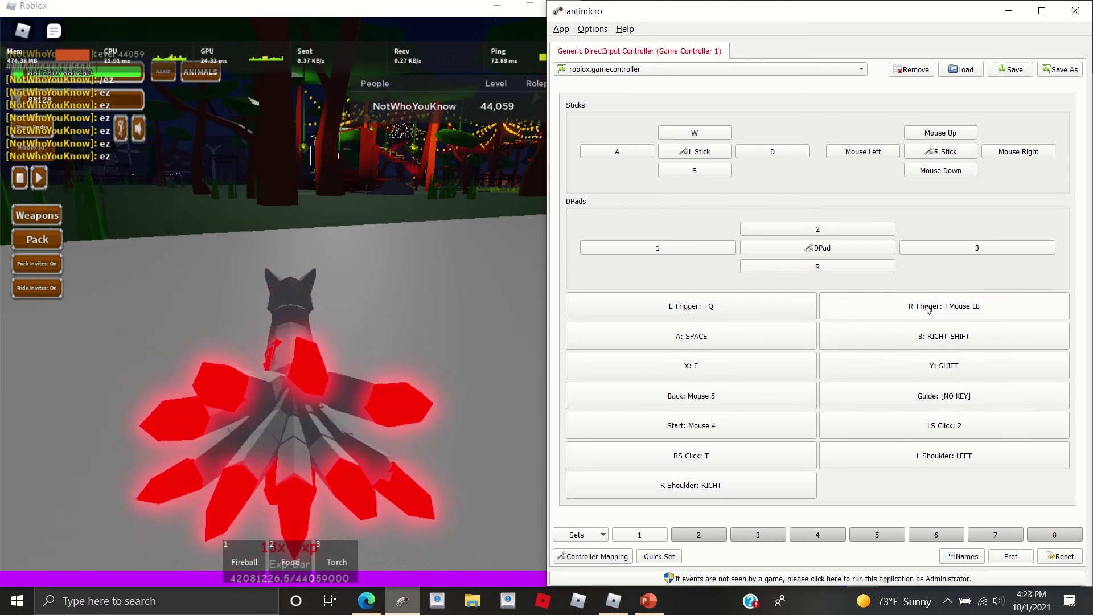
Turn on Toggle and Turbo for the R Trigger's left mouse button assignment.
{"action": "left_click", "coordinate": [856, 307]}
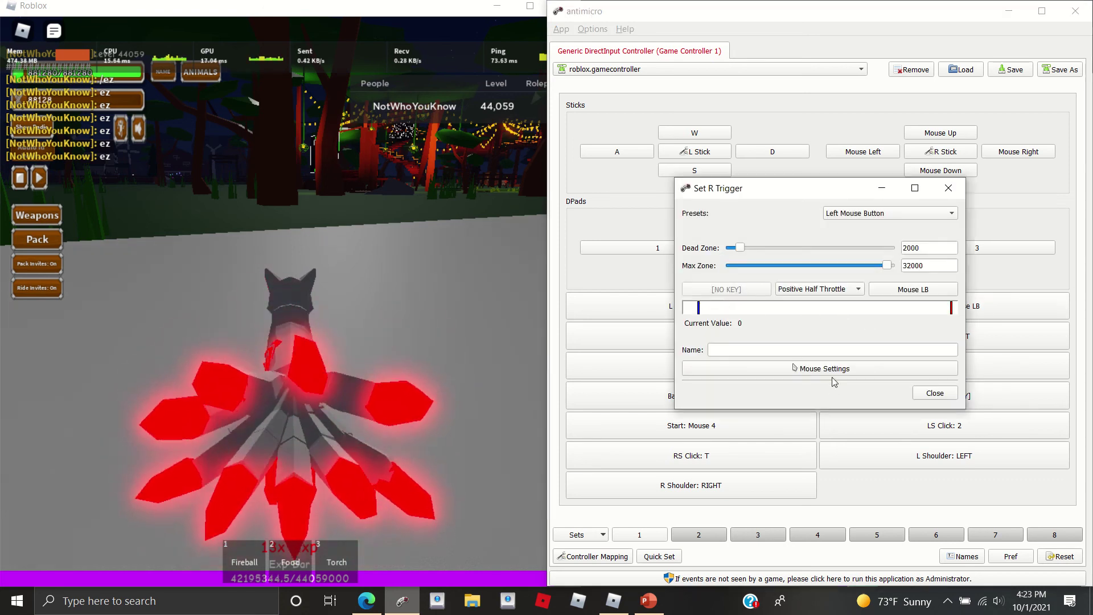
{"action": "left_click", "coordinate": [899, 292]}
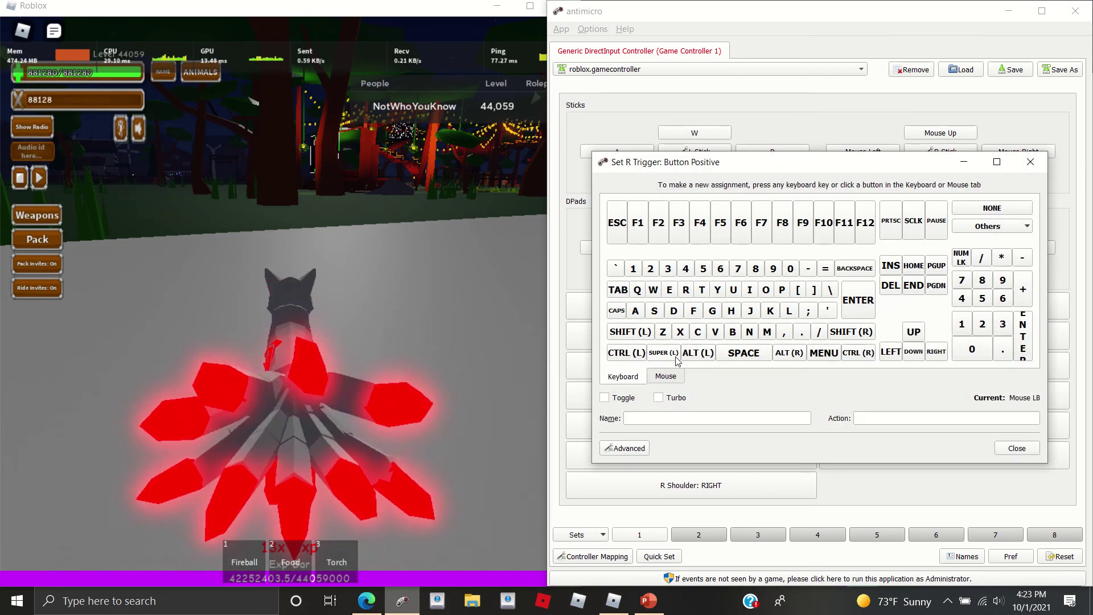
{"action": "left_click", "coordinate": [658, 398]}
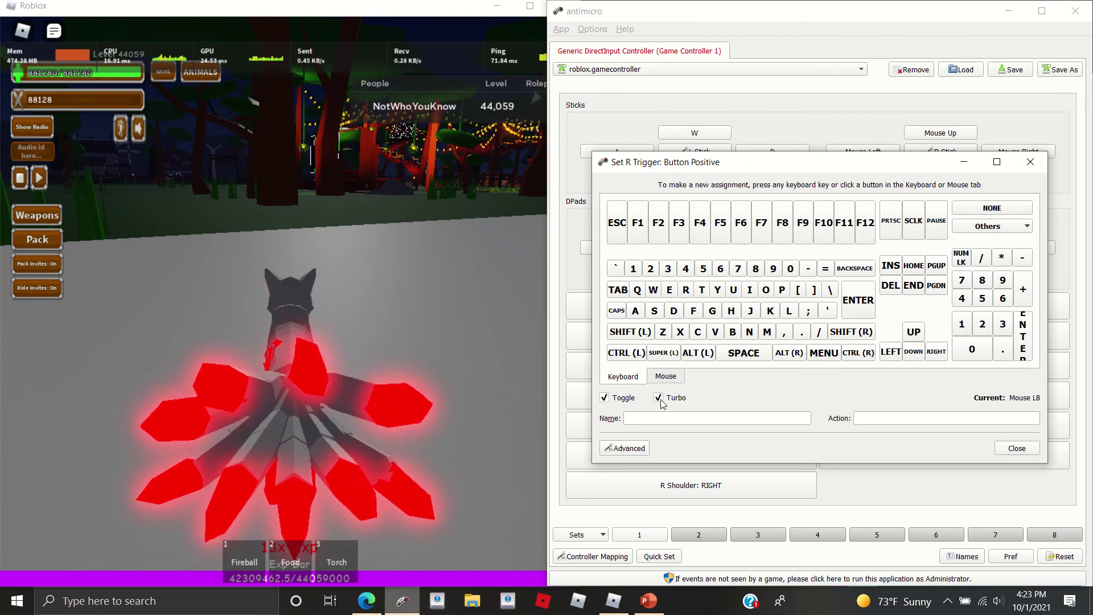
{"action": "left_click", "coordinate": [1017, 449]}
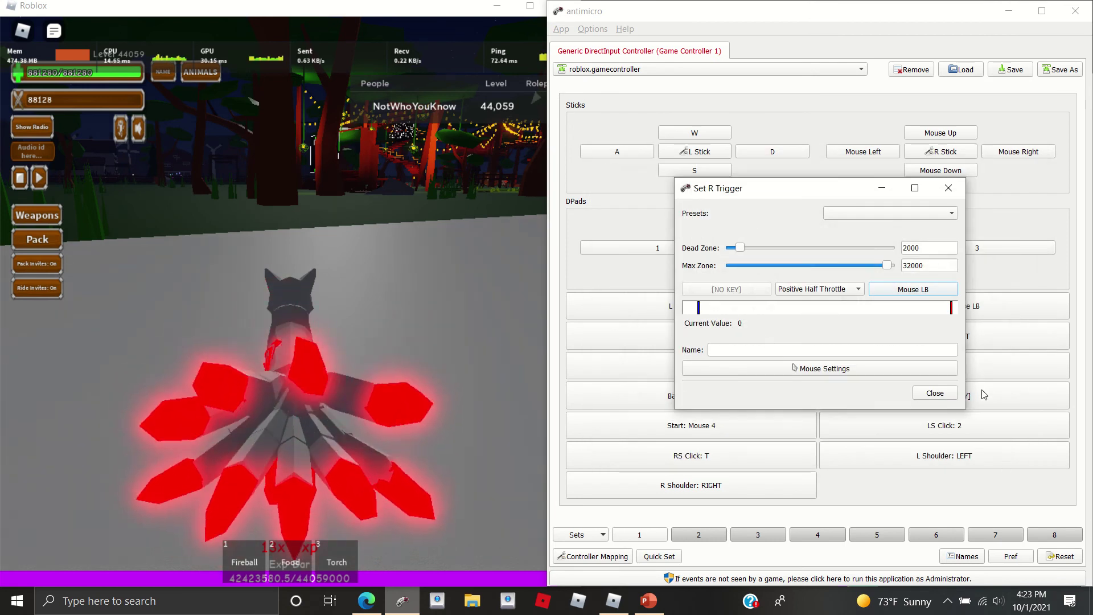
{"action": "left_click", "coordinate": [936, 394]}
Switch to Roblox, lock the camera behind the fox and test the R Trigger by shooting fireballs.
{"action": "left_click", "coordinate": [436, 280]}
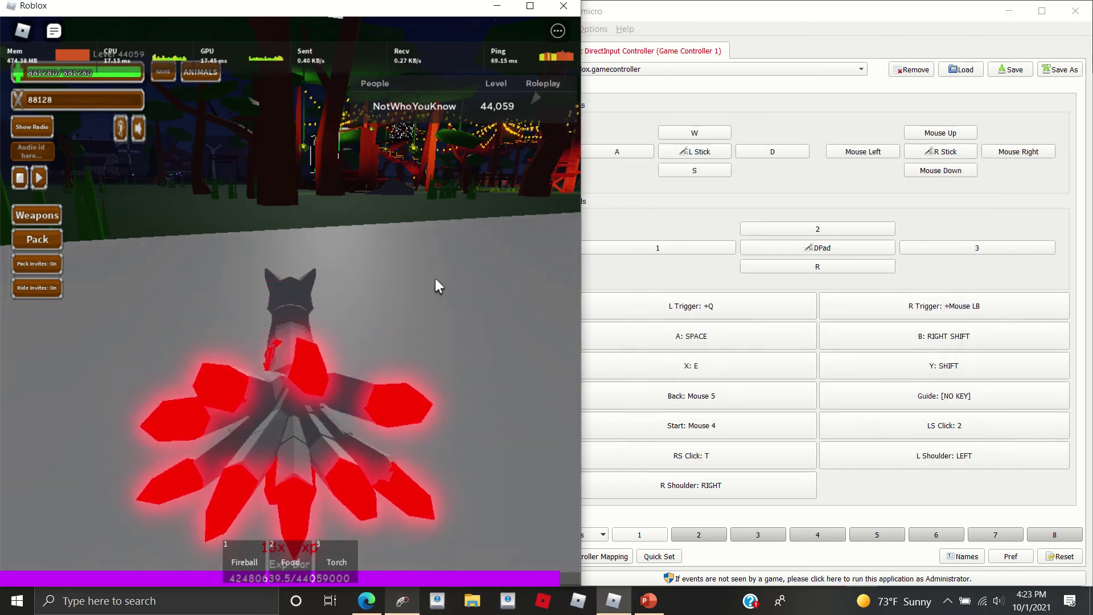
{"action": "key", "text": "shift"}
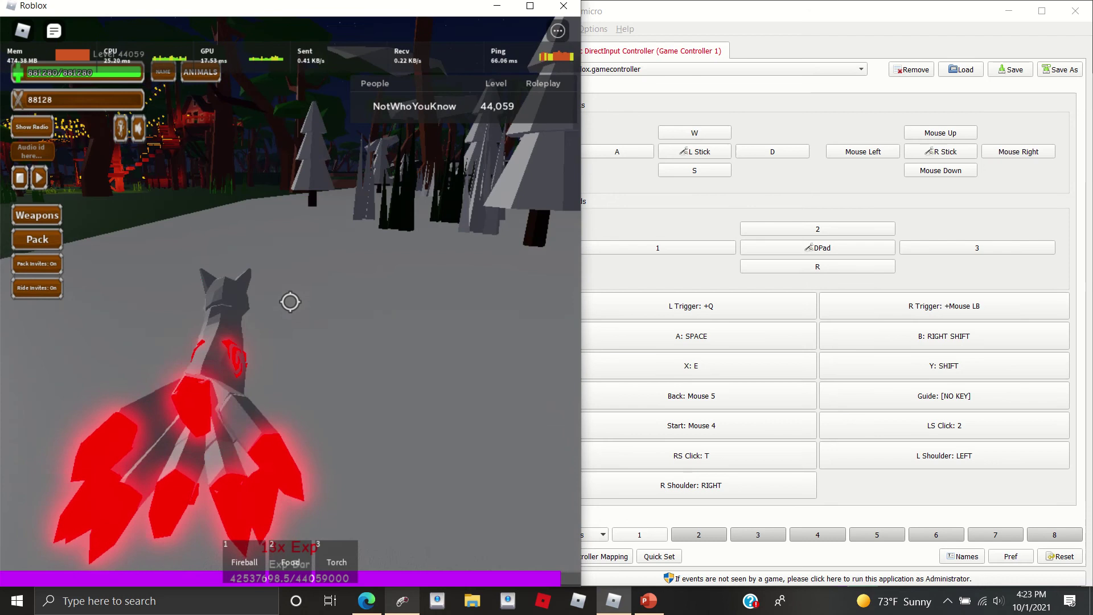
{"action": "left_click", "coordinate": [290, 300]}
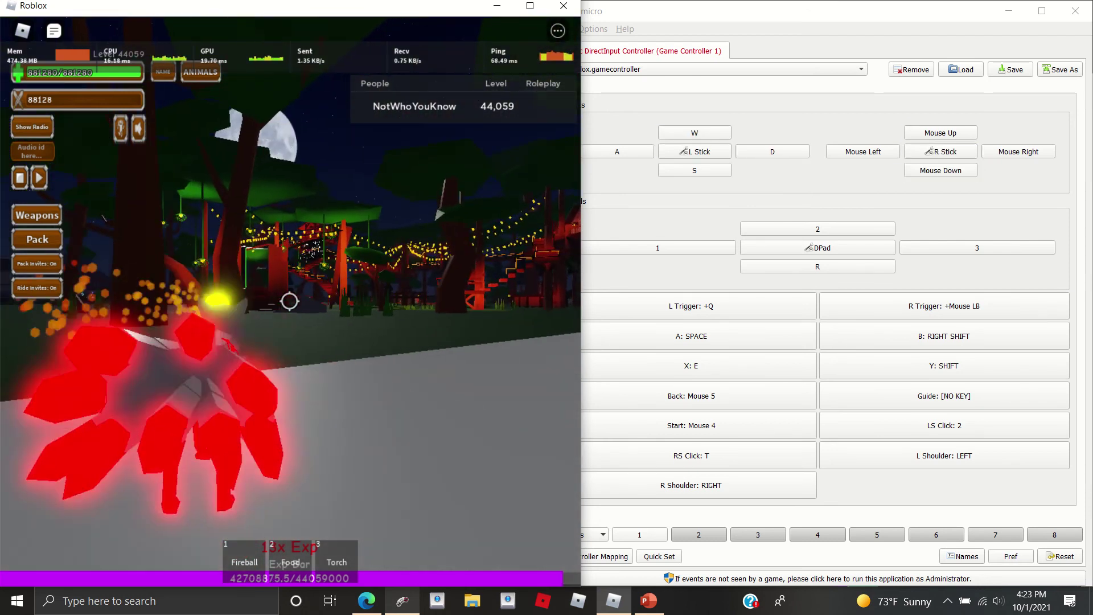
{"action": "left_click", "coordinate": [289, 301]}
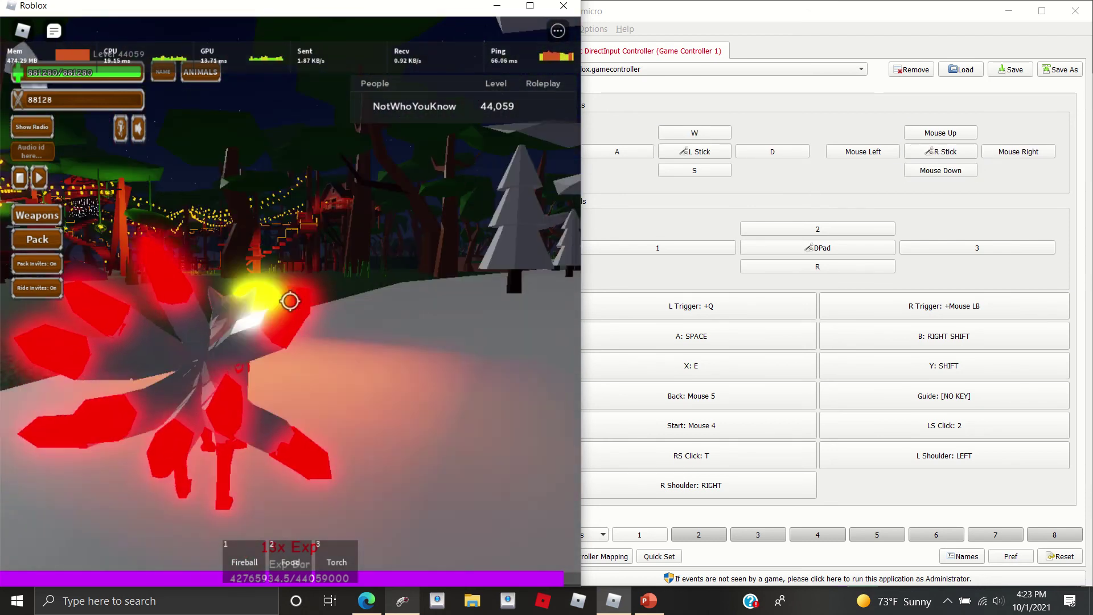
{"action": "left_click", "coordinate": [289, 301]}
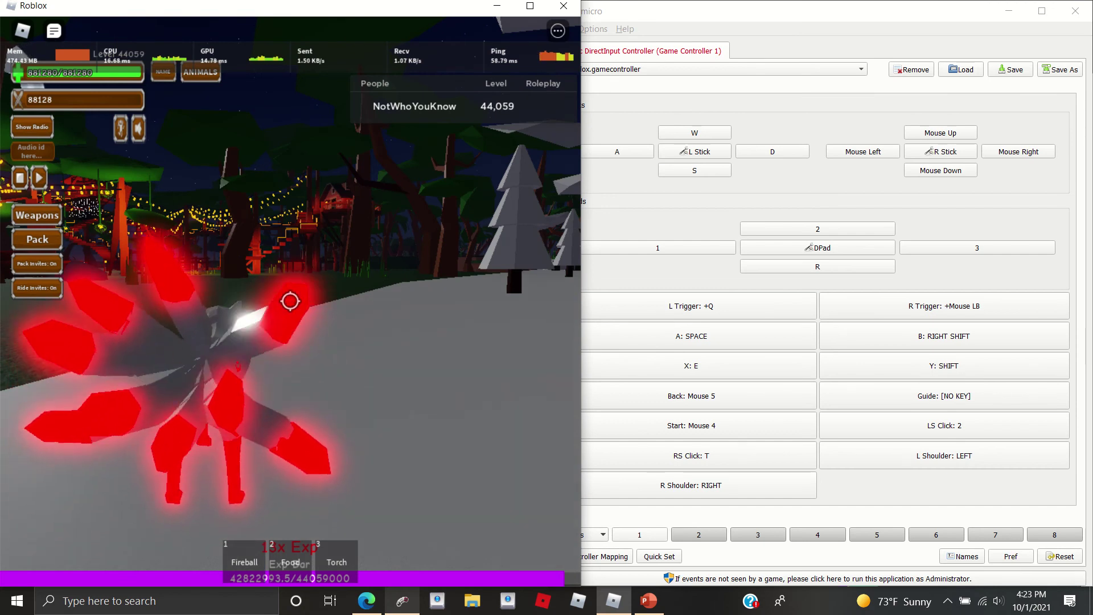
Turn the camera to face the fox, equip Fireball and test firing it at the grass behind the fox.
{"action": "key", "text": "Right"}
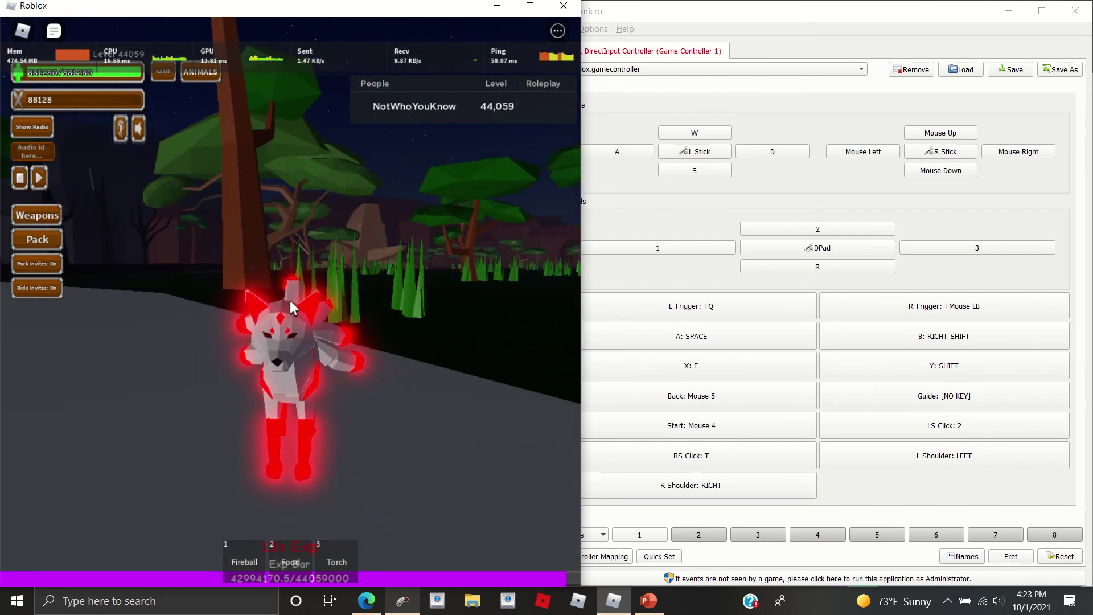
{"action": "left_click", "coordinate": [289, 300]}
{"action": "key", "text": "Right"}
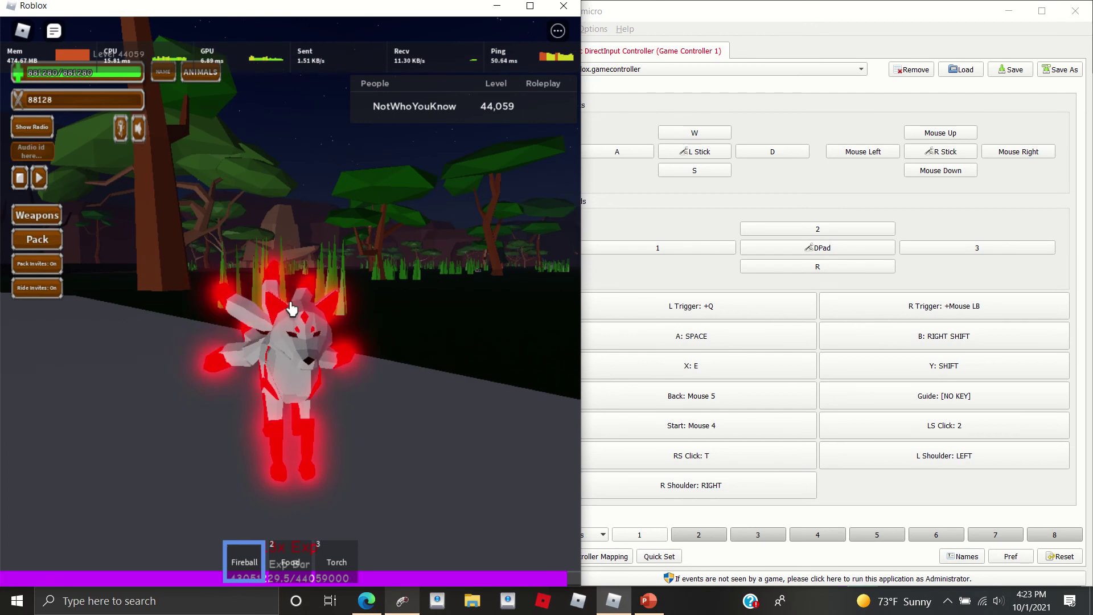
{"action": "left_click", "coordinate": [291, 307]}
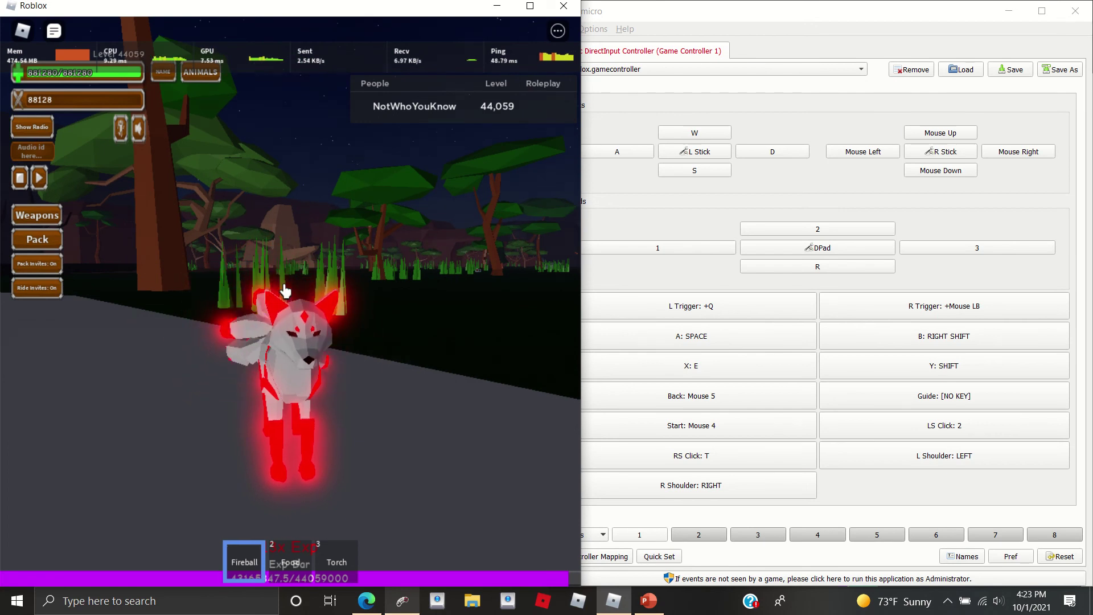
{"action": "left_click", "coordinate": [286, 291]}
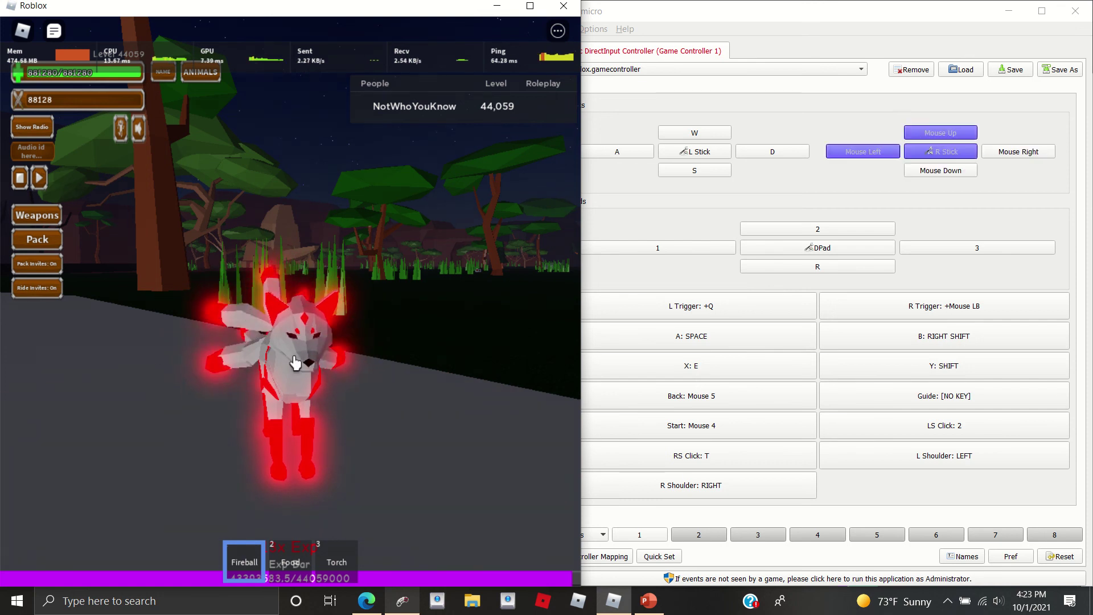
Test swapping between the Food and Fireball slots while using each item, ending with Fireball equipped.
{"action": "key", "text": "2"}
{"action": "key", "text": "1"}
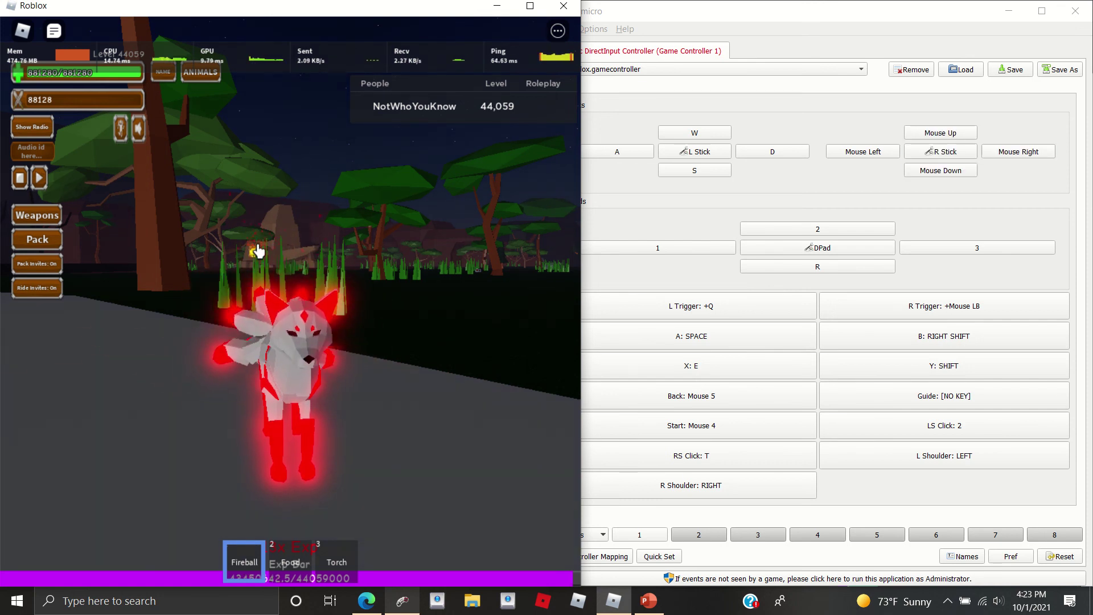
{"action": "key", "text": "2"}
{"action": "key", "text": "1"}
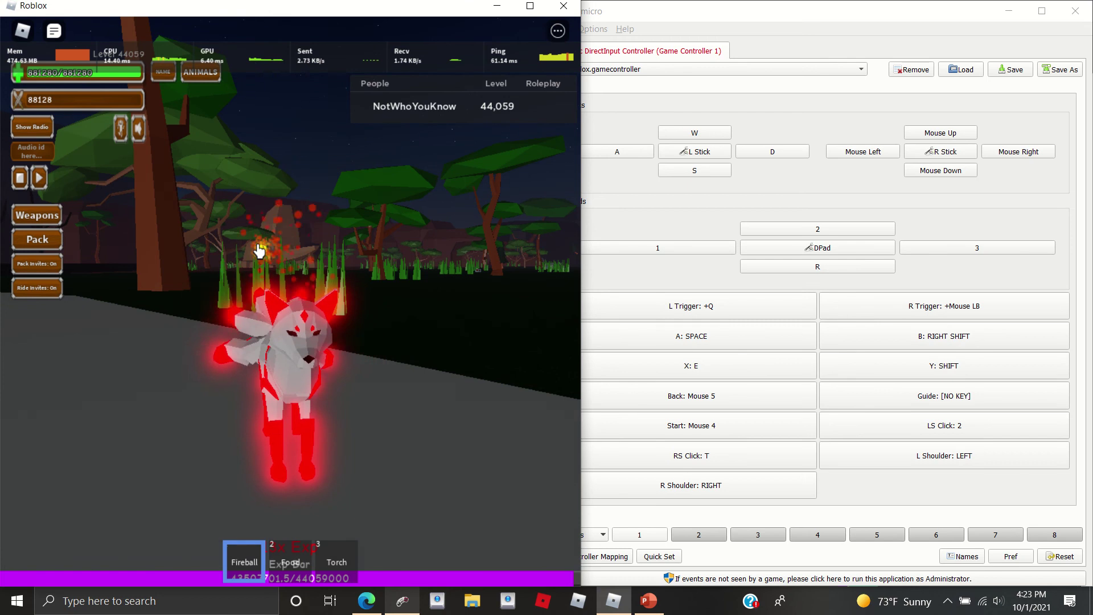
{"action": "left_click", "coordinate": [259, 251]}
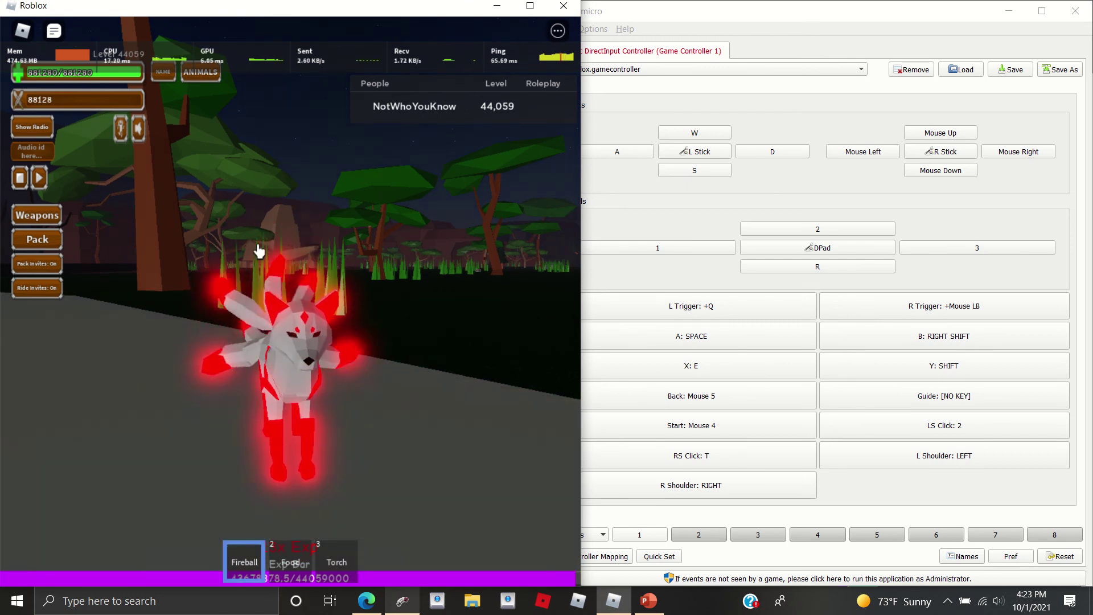
{"action": "key", "text": "2"}
{"action": "left_click", "coordinate": [259, 251]}
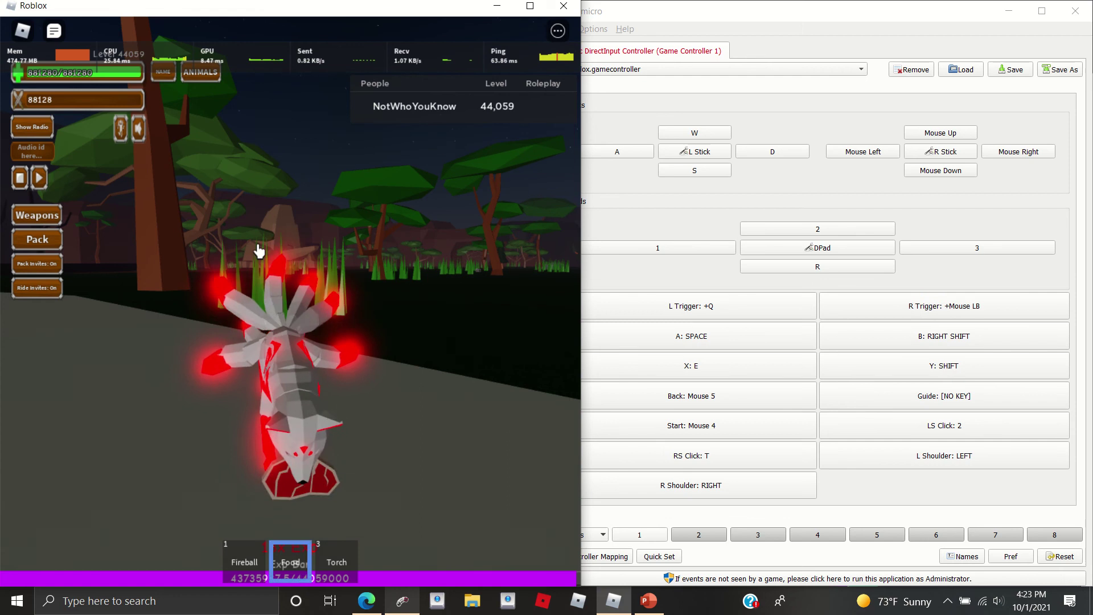
{"action": "left_click", "coordinate": [259, 251]}
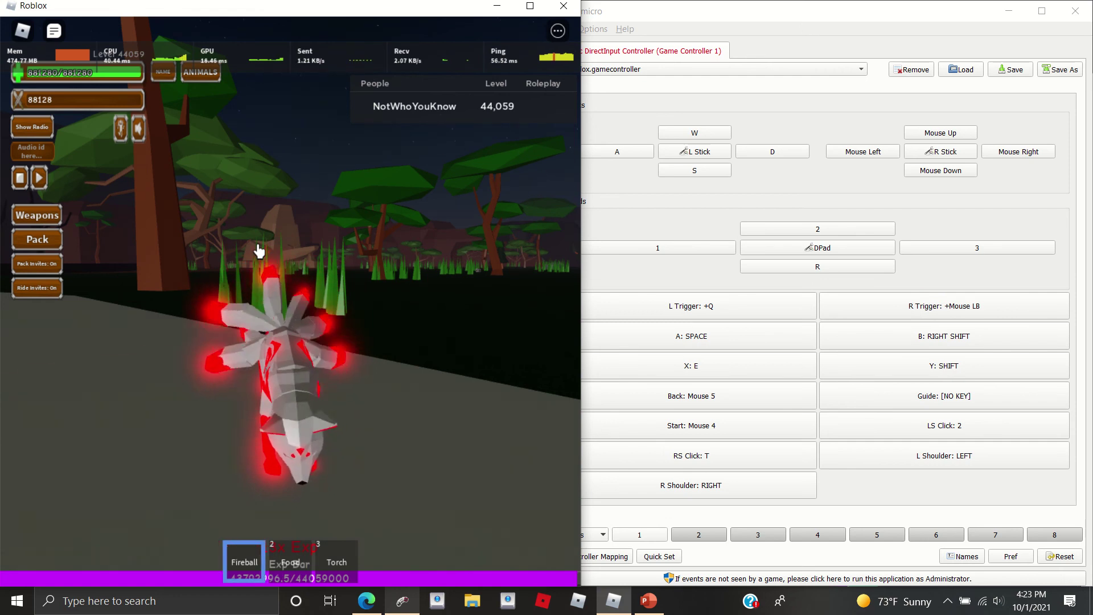
{"action": "left_click", "coordinate": [259, 251]}
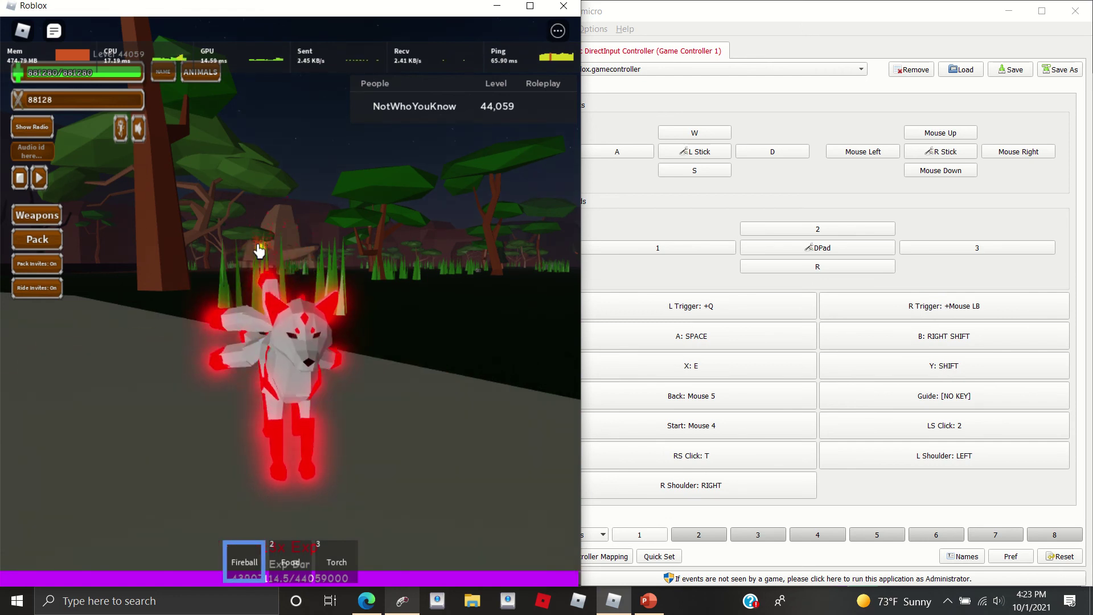
{"action": "left_click", "coordinate": [259, 251]}
Test moving the fox forward, backward and sideways while Fireball keeps firing.
{"action": "key", "text": "w"}
{"action": "left_click", "coordinate": [259, 251]}
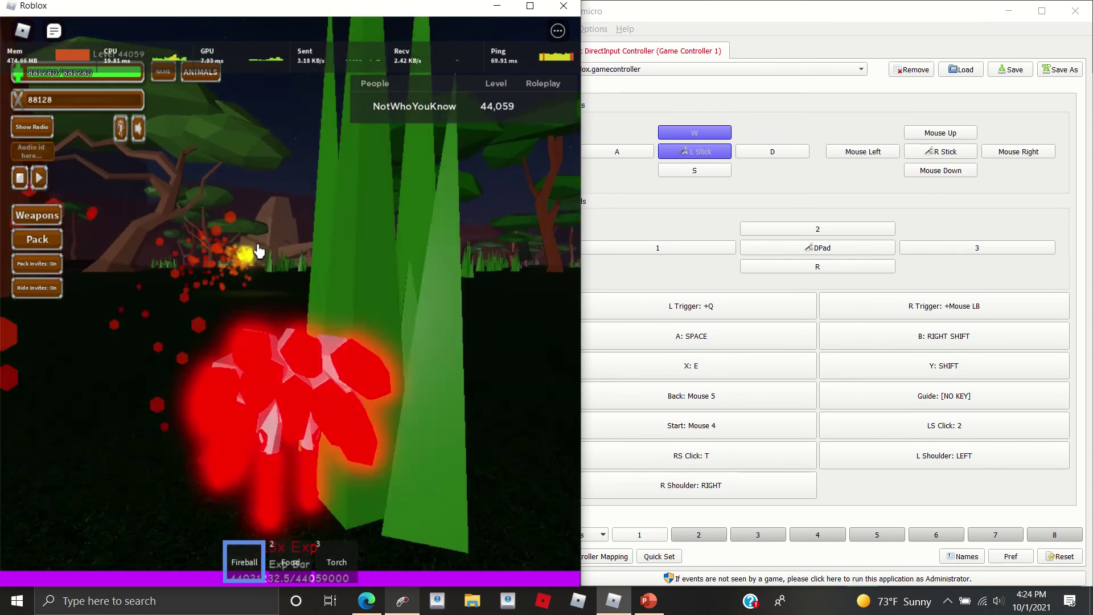
{"action": "key", "text": "s"}
{"action": "left_click", "coordinate": [259, 251]}
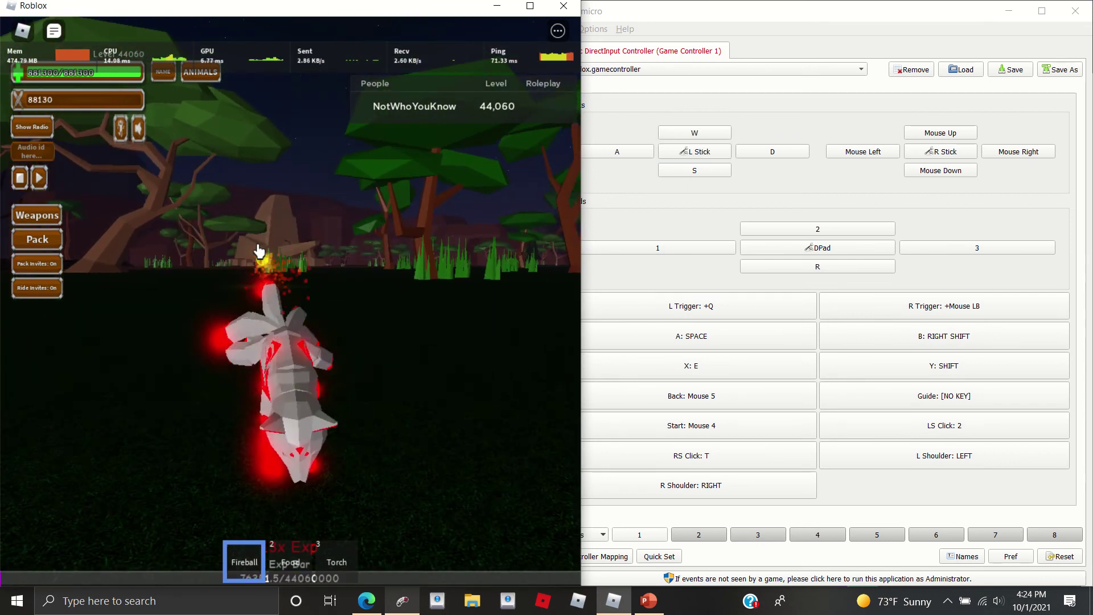
{"action": "left_click", "coordinate": [259, 251]}
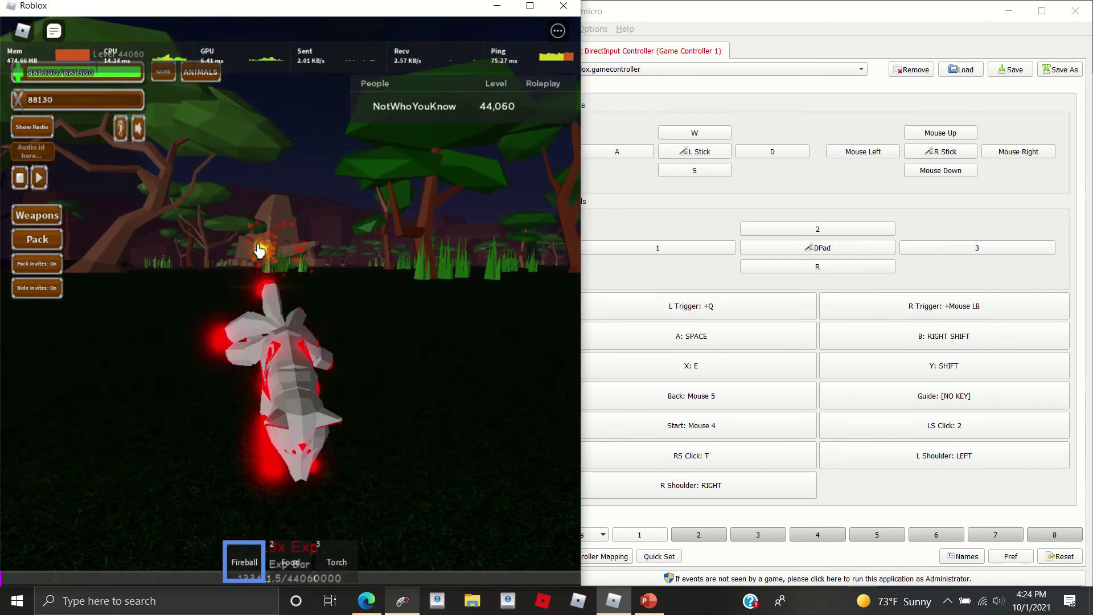
{"action": "key", "text": "w"}
{"action": "key", "text": "d"}
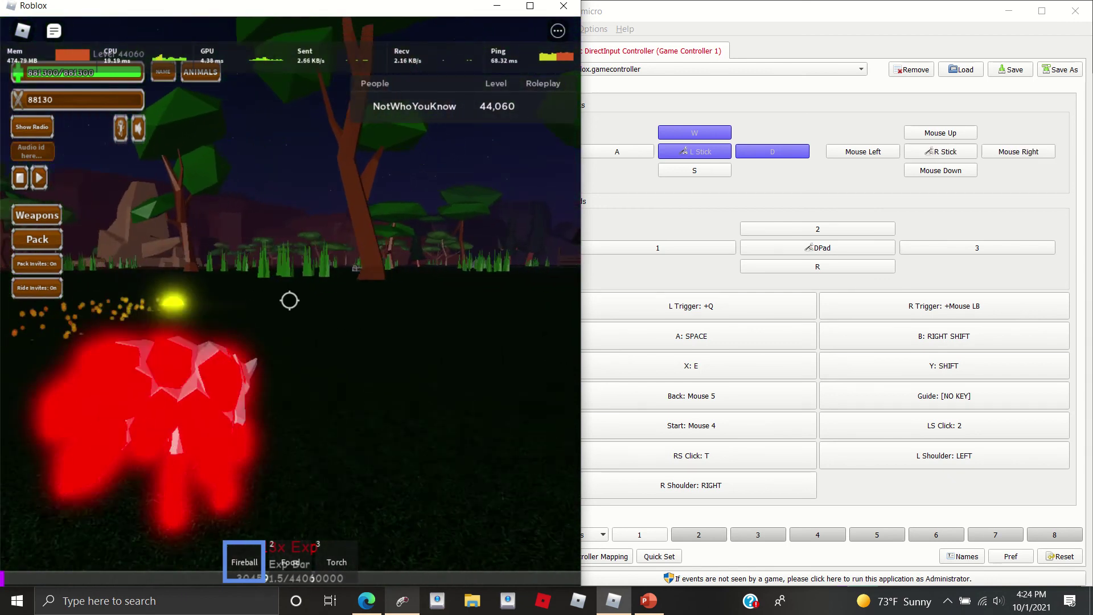
Put Fireball away and test the L Stick by running the fox in all directions across the grass.
{"action": "key", "text": "2"}
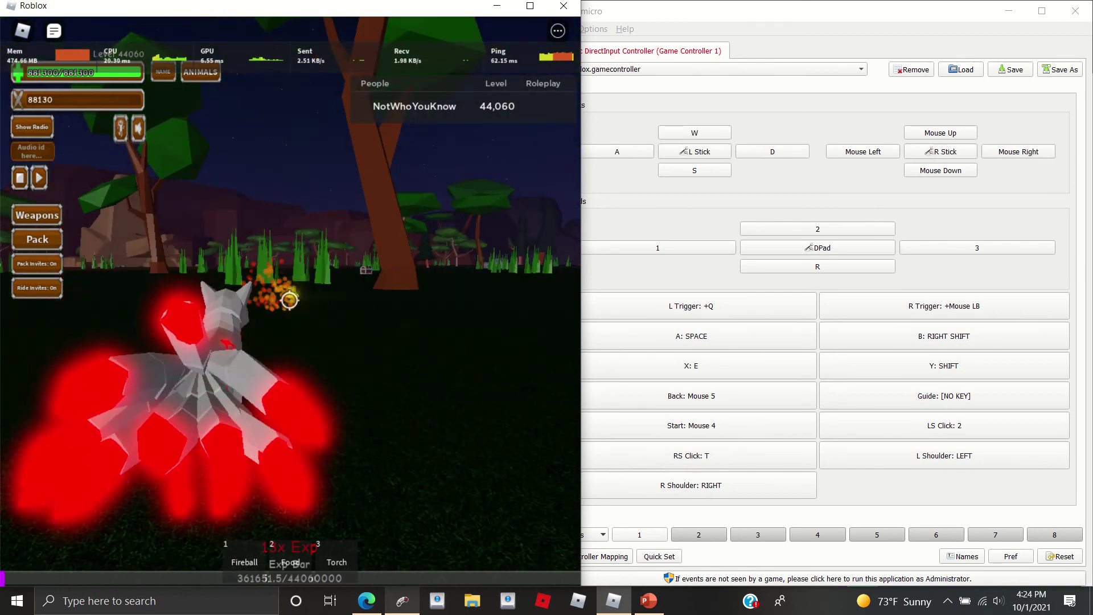
{"action": "key", "text": "w"}
{"action": "key", "text": "d"}
{"action": "left_click", "coordinate": [289, 300]}
{"action": "key", "text": "s"}
{"action": "key", "text": "d"}
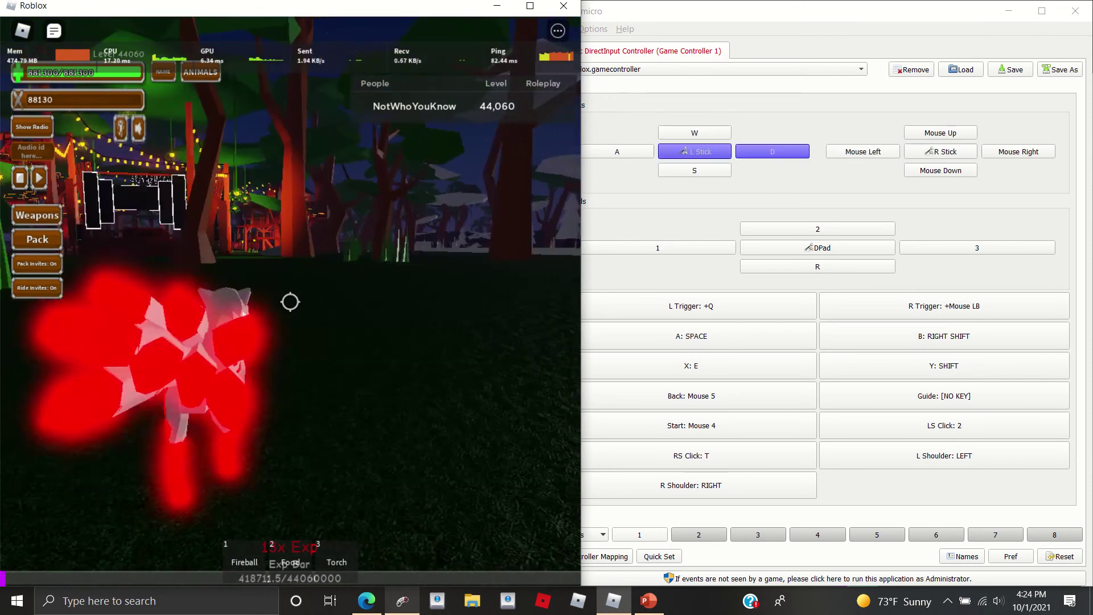
{"action": "key", "text": "w"}
{"action": "key", "text": "a"}
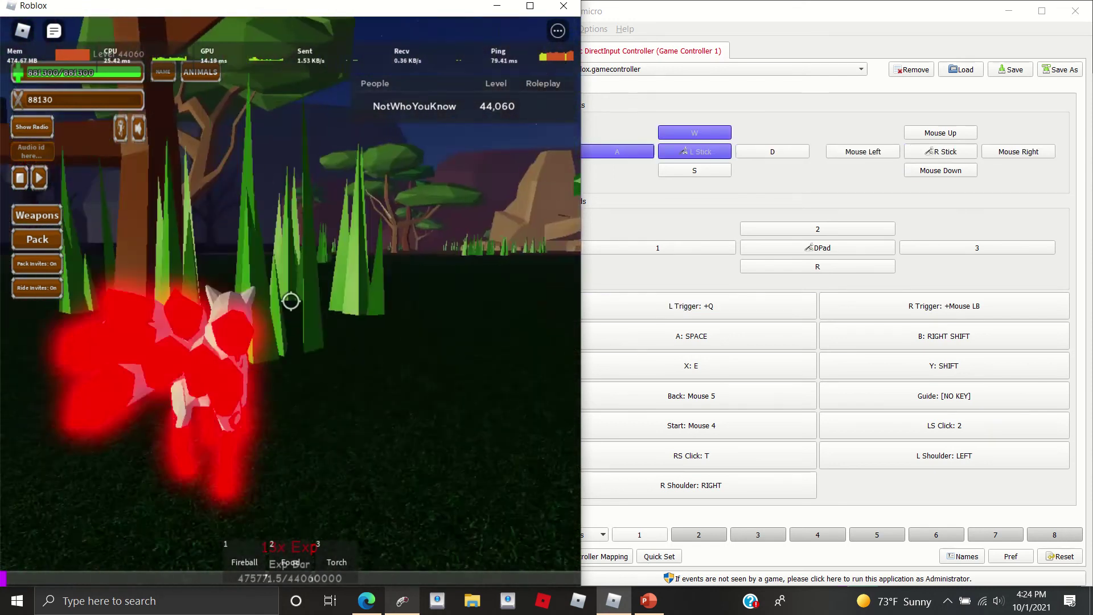
Run the fox toward the rock with glowing eyes, steering with both sticks, and make it jump.
{"action": "key", "text": "d"}
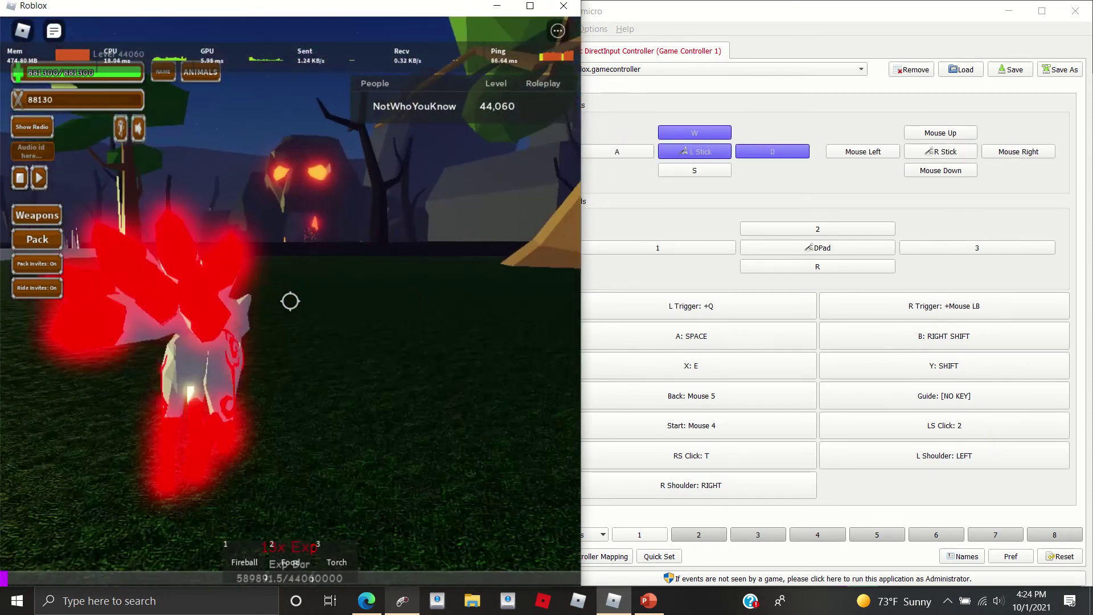
{"action": "key", "text": "d"}
{"action": "key", "text": "w"}
{"action": "left_click", "coordinate": [290, 301]}
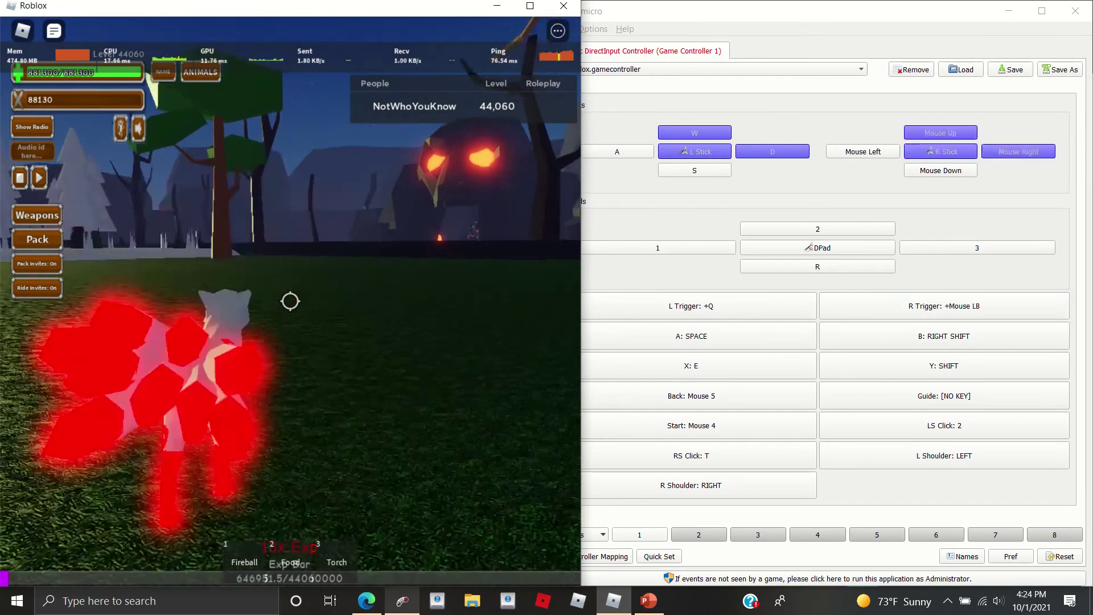
{"action": "key", "text": "a"}
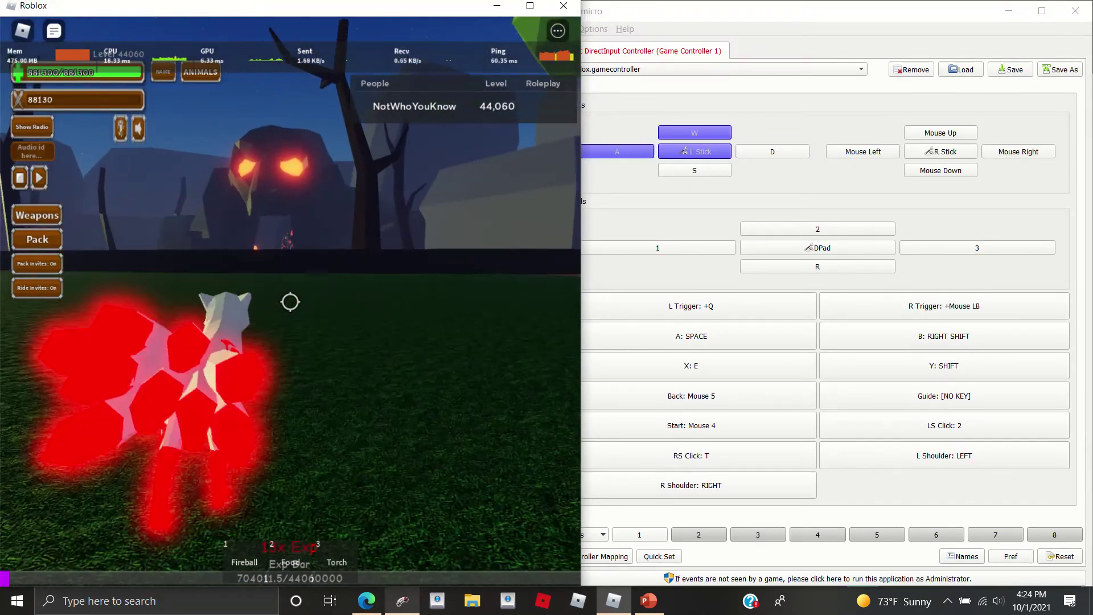
{"action": "key", "text": "d"}
{"action": "key", "text": "space"}
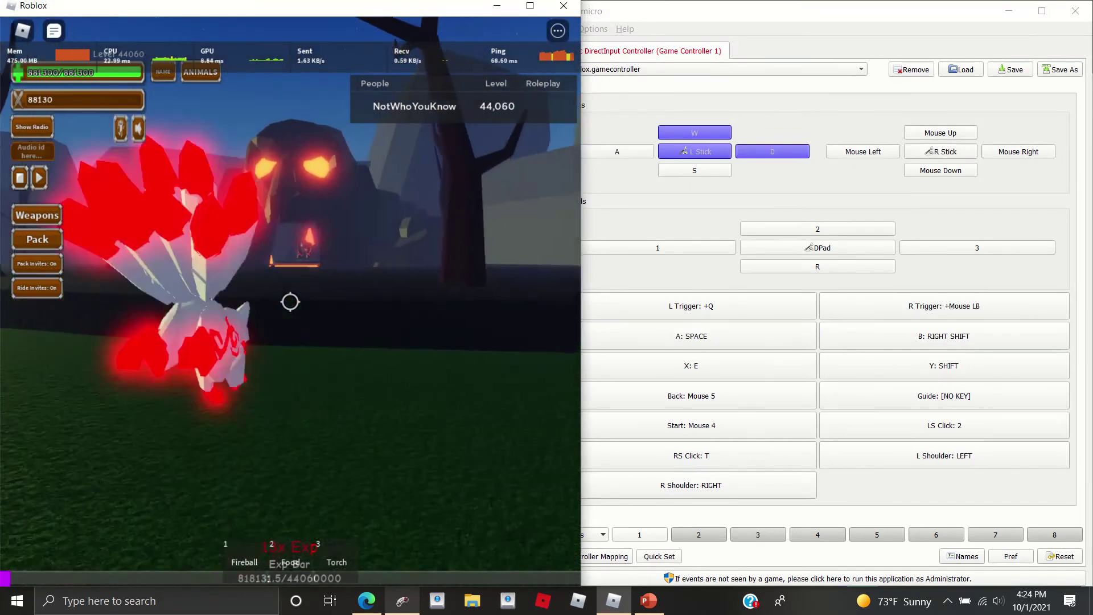
Run the fox to the rock with glowing eyes and jump through its entrance onto the lava floor.
{"action": "key", "text": "w"}
{"action": "key", "text": "a"}
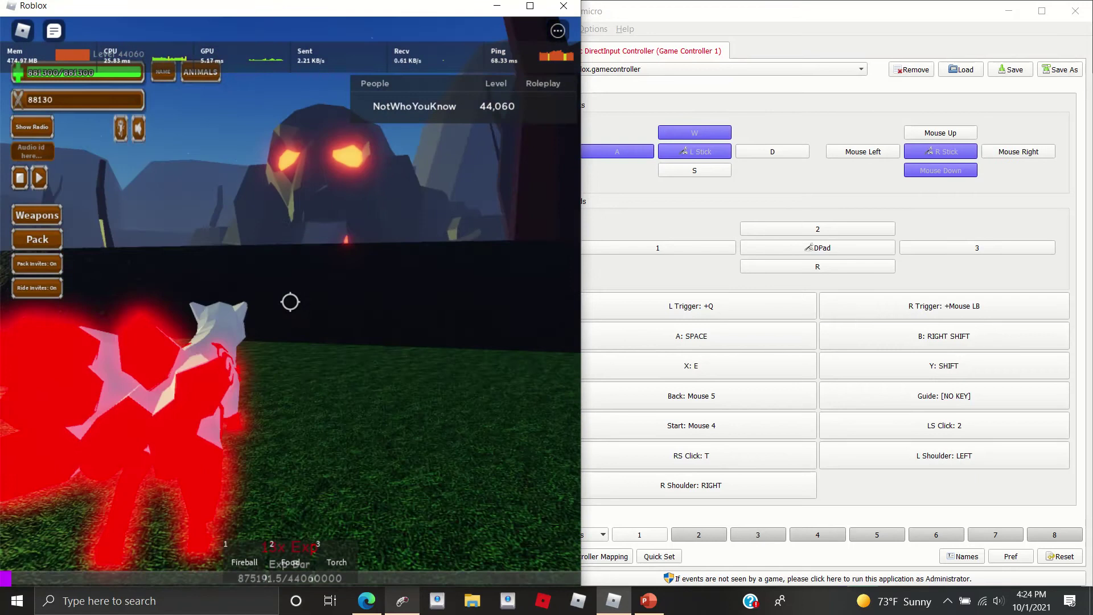
{"action": "key", "text": "space"}
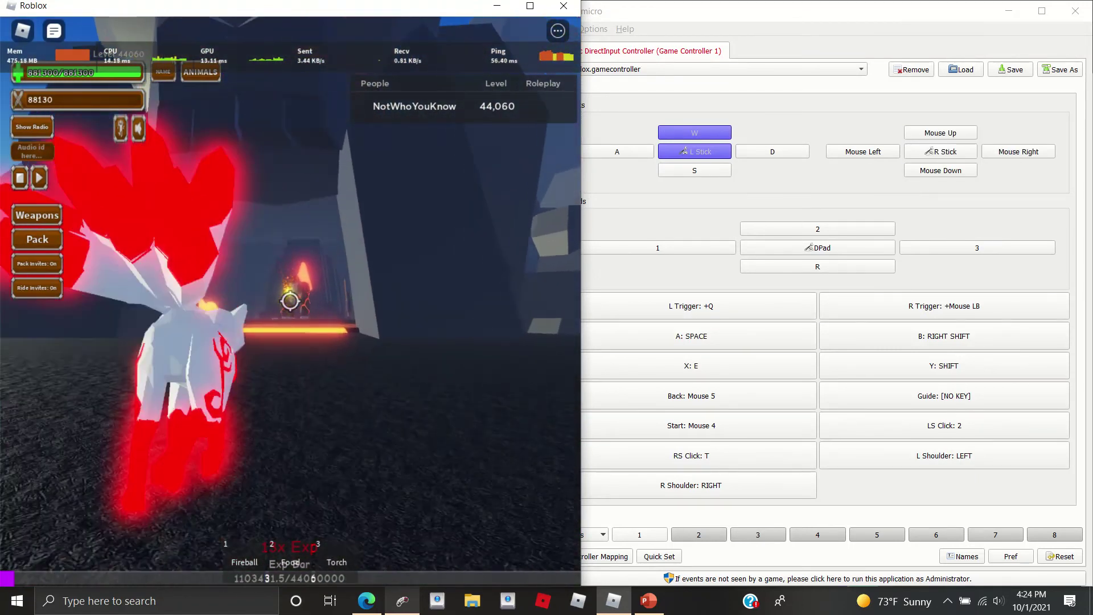
{"action": "key", "text": "space"}
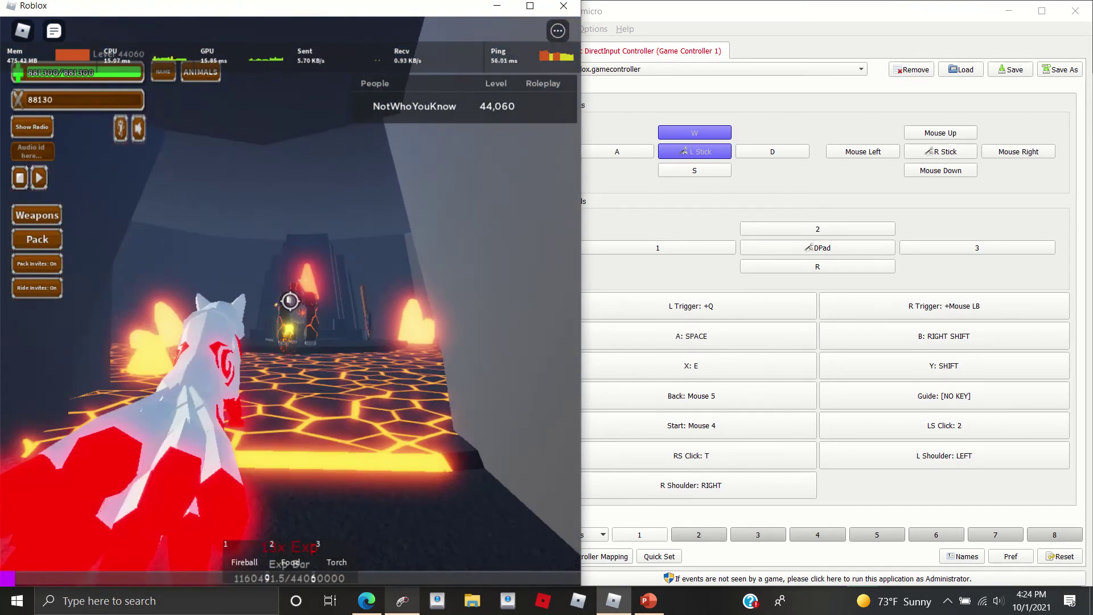
{"action": "key", "text": "space"}
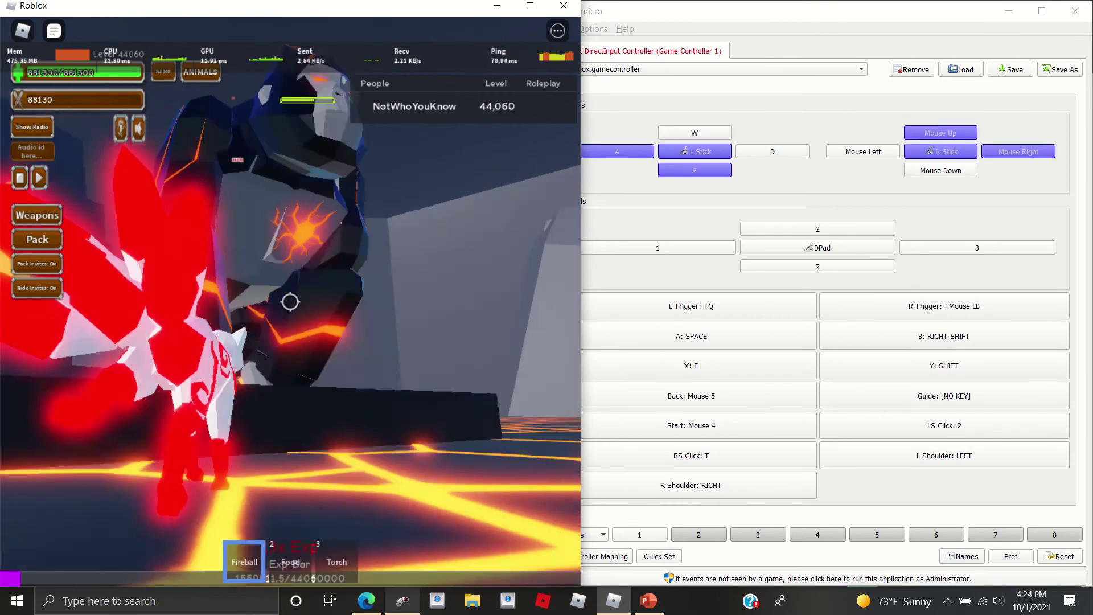
Equip Fireball and start attacking the giant lava gorilla while jumping around it.
{"action": "key", "text": "1"}
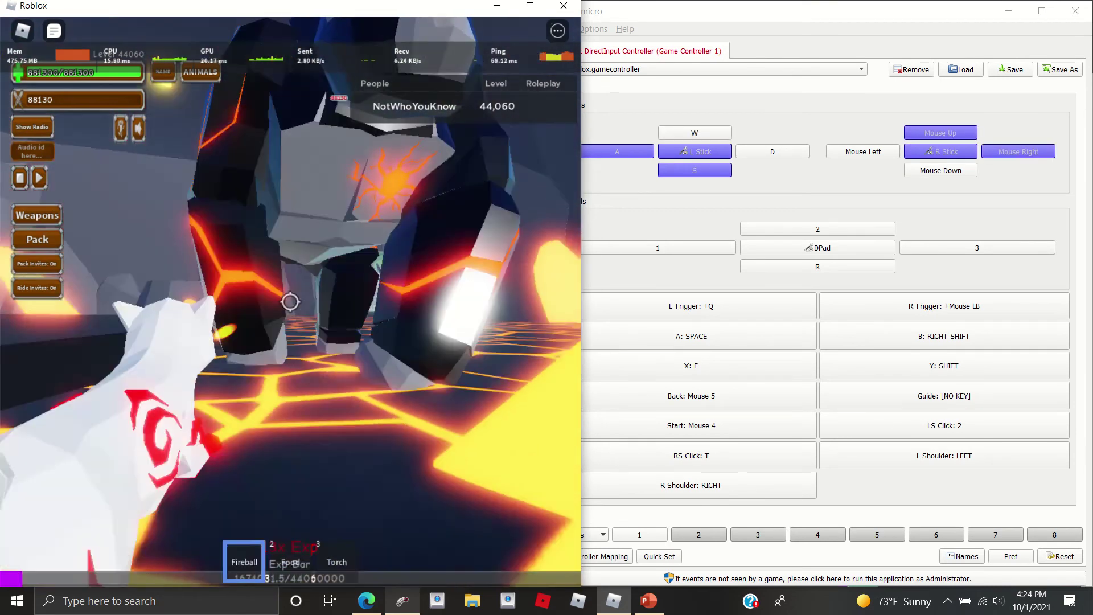
{"action": "key", "text": "space"}
{"action": "key", "text": "space"}
{"action": "key", "text": "1"}
{"action": "key", "text": "space"}
{"action": "key", "text": "1"}
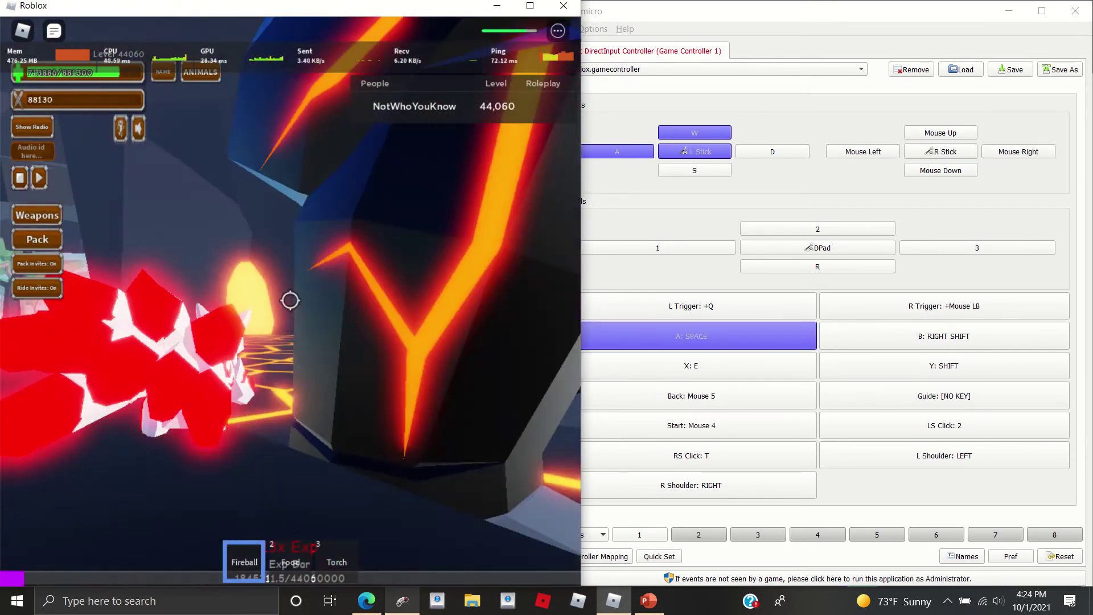
Test dodging and jumping close to the gorilla's legs while Fireball keeps firing at it.
{"action": "key", "text": "1"}
{"action": "key", "text": "w"}
{"action": "key", "text": "s"}
{"action": "key", "text": "d"}
{"action": "key", "text": "1"}
{"action": "key", "text": "space"}
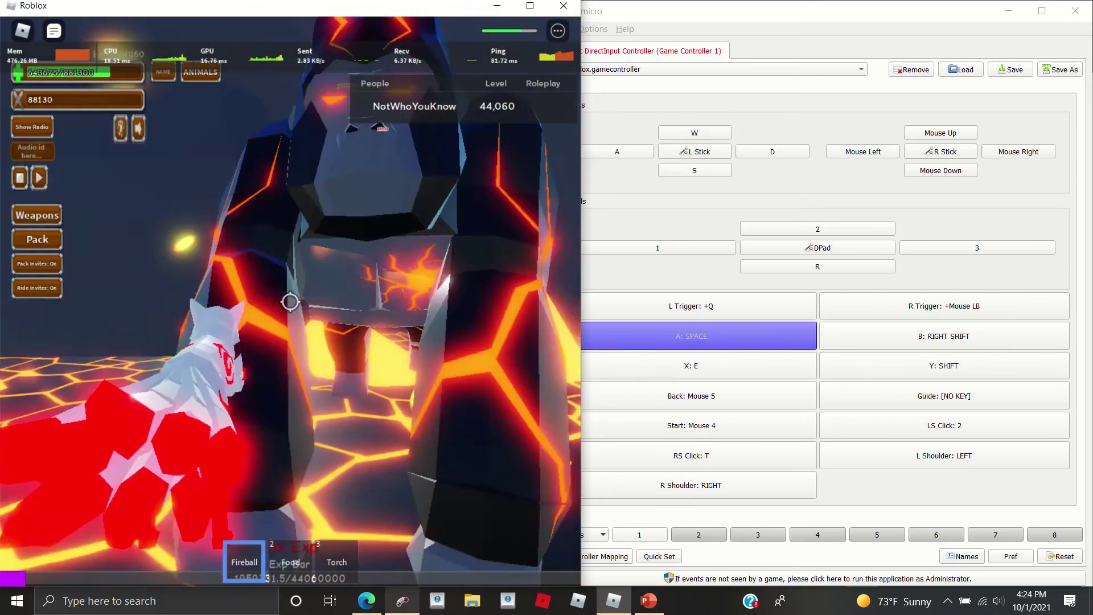
{"action": "key", "text": "1"}
{"action": "key", "text": "1"}
{"action": "key", "text": "space"}
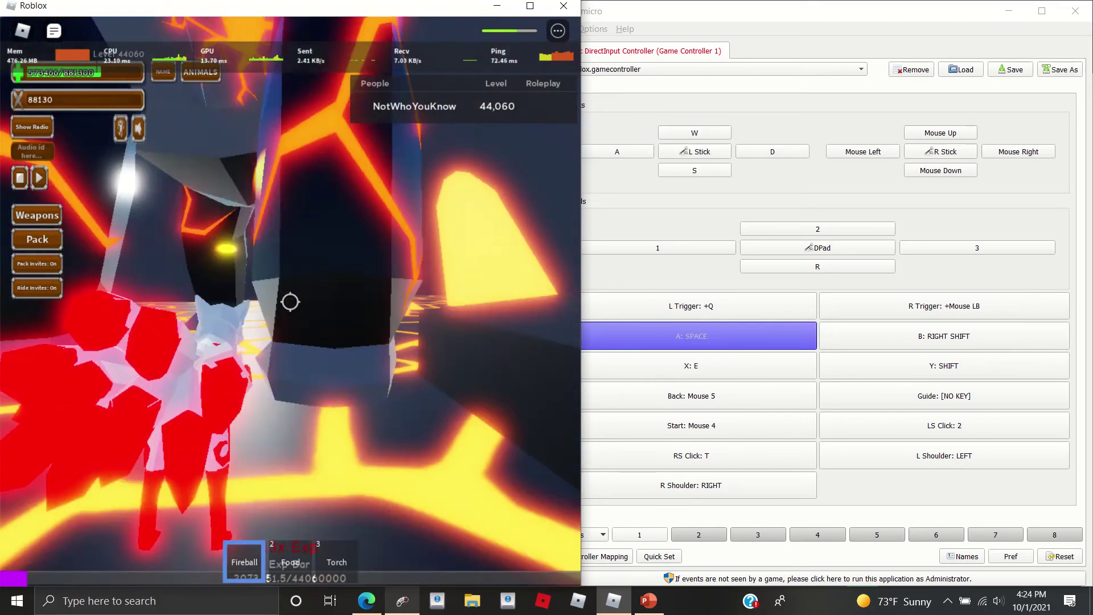
Finish off the lava gorilla with Fireball and turn the fox toward the cave exit.
{"action": "key", "text": "space"}
{"action": "key", "text": "1"}
{"action": "key", "text": "s"}
{"action": "key", "text": "w"}
{"action": "key", "text": "1"}
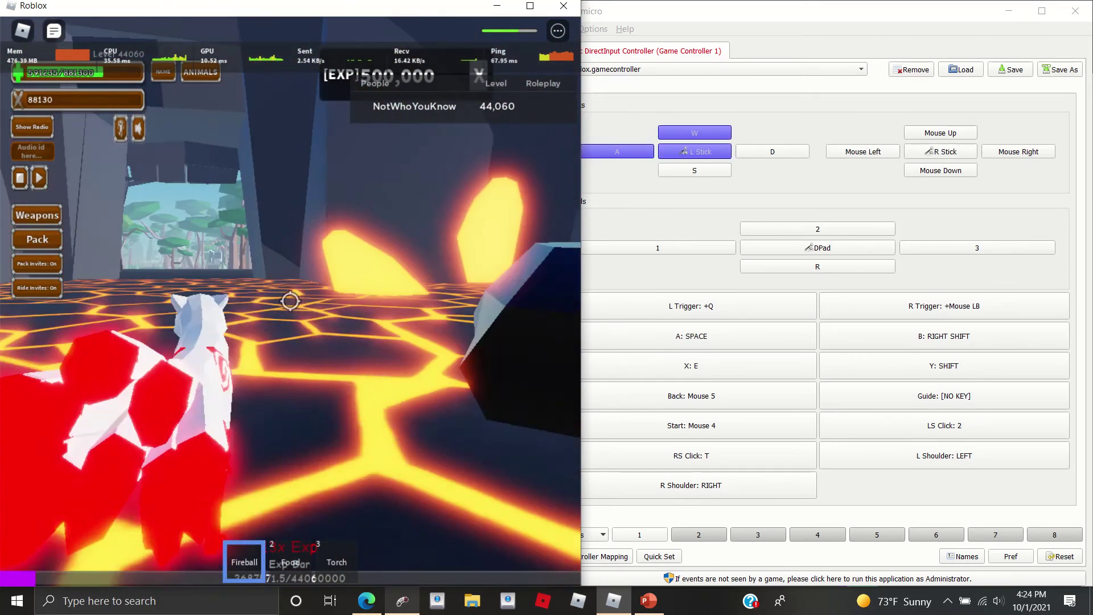
Put Fireball away and run the fox out of the lava cave onto the dark ground.
{"action": "key", "text": "1"}
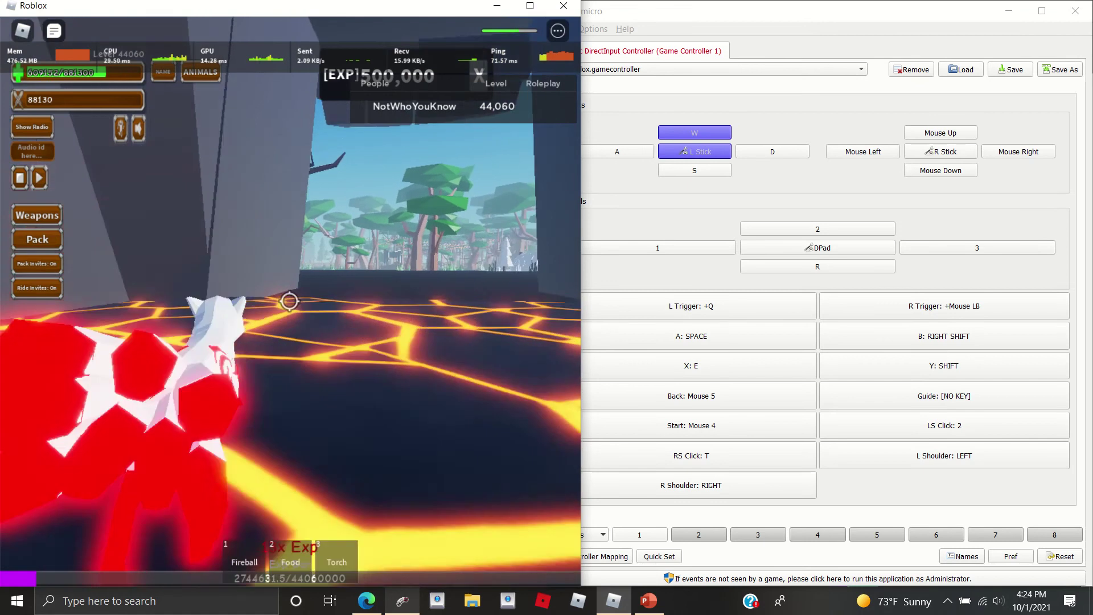
{"action": "key", "text": "d"}
{"action": "key", "text": "1"}
{"action": "left_click", "coordinate": [289, 300]}
{"action": "key", "text": "1"}
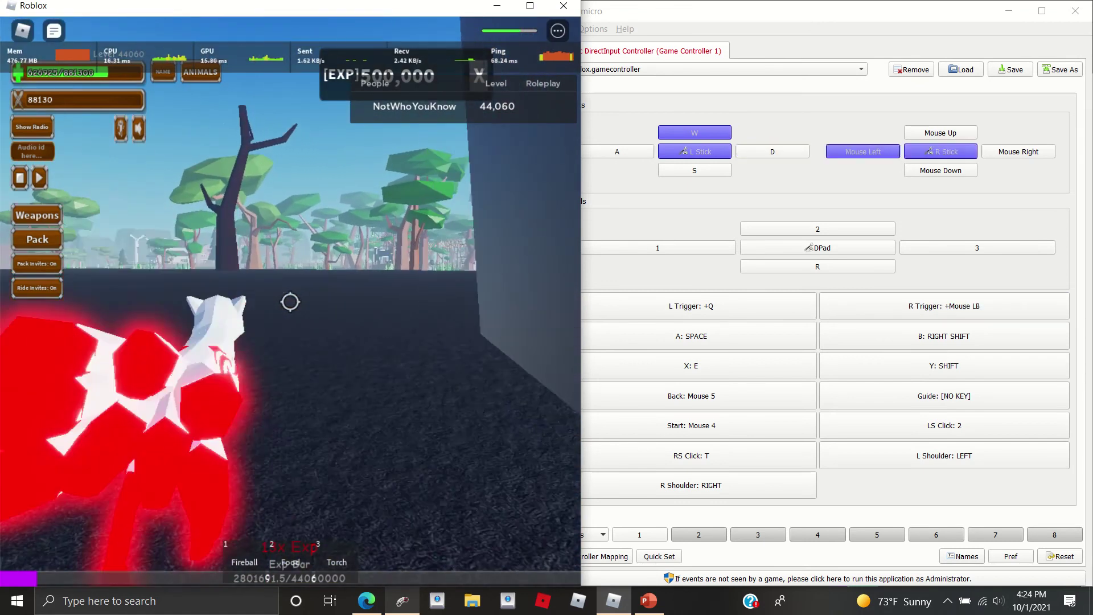
Test equipping and firing Fireball on the dark ground, put it away and run toward the trees.
{"action": "key", "text": "1"}
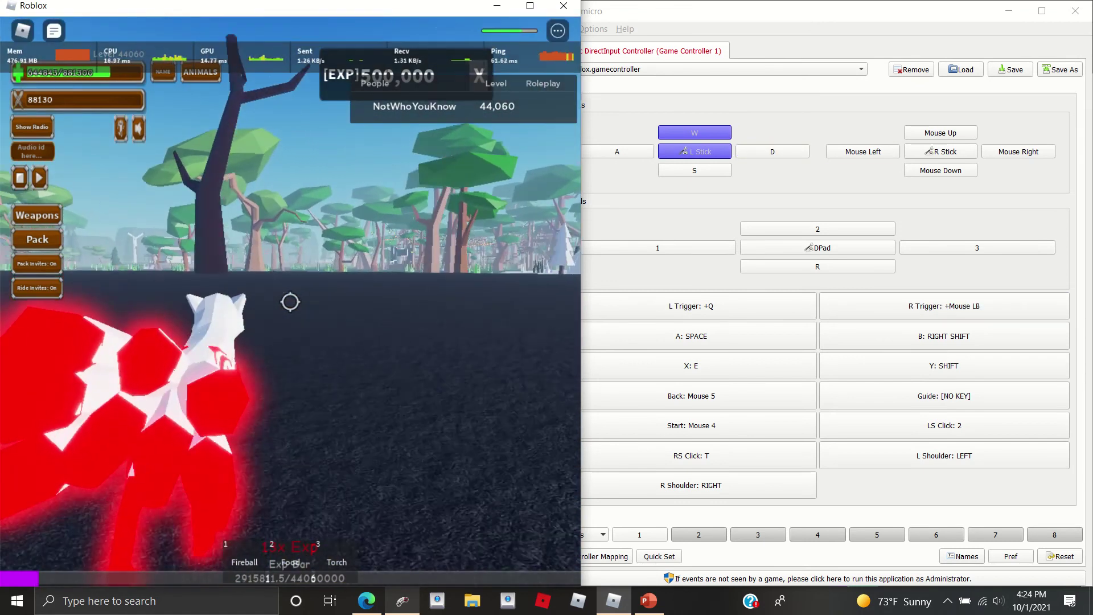
{"action": "key", "text": "d"}
{"action": "key", "text": "1"}
{"action": "left_click", "coordinate": [289, 301]}
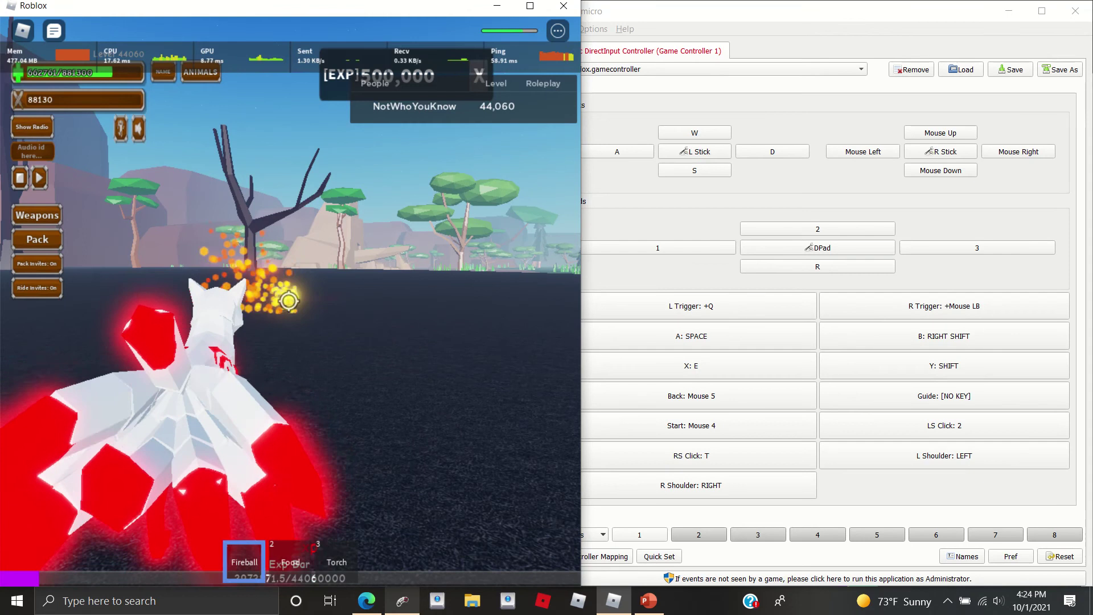
{"action": "key", "text": "1"}
{"action": "key", "text": "w"}
{"action": "key", "text": "d"}
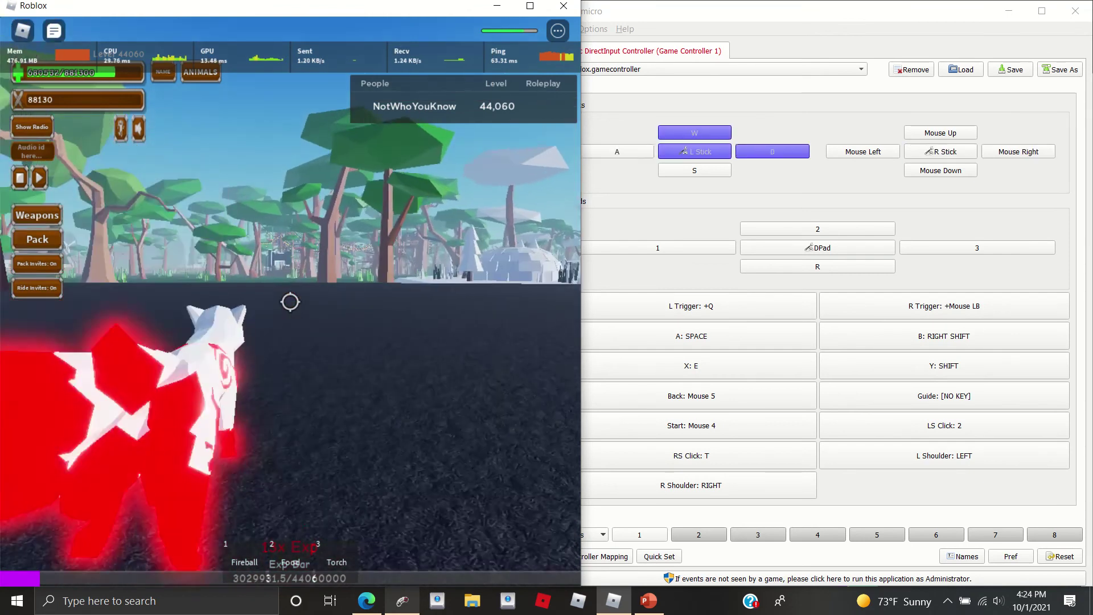
Run the fox across the grass into the snowy area and jump at the igloo.
{"action": "key", "text": "a"}
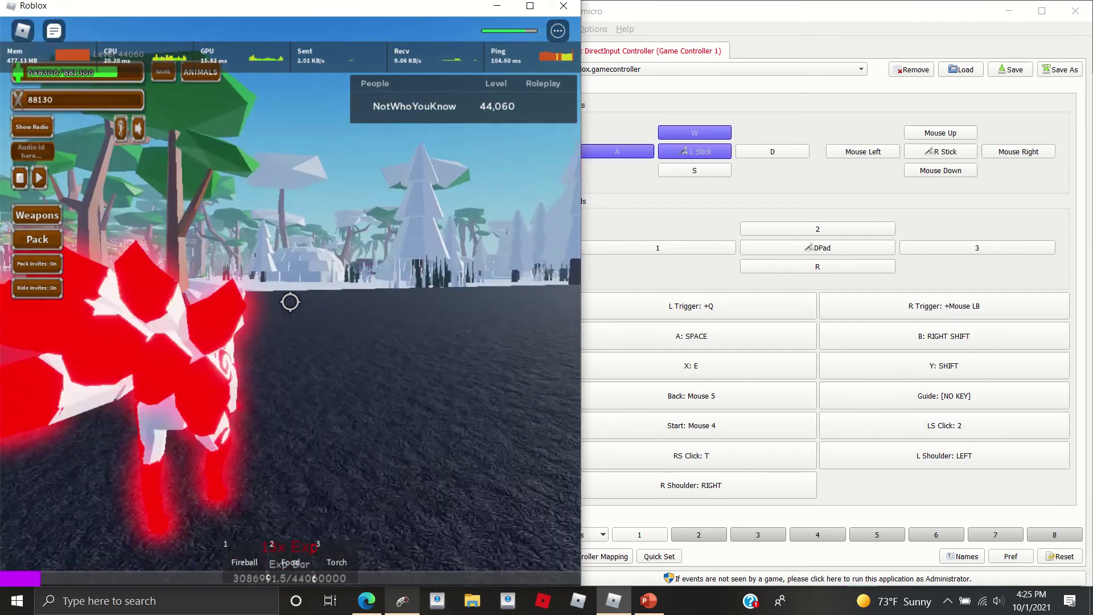
{"action": "key", "text": "shift"}
{"action": "key", "text": "shift"}
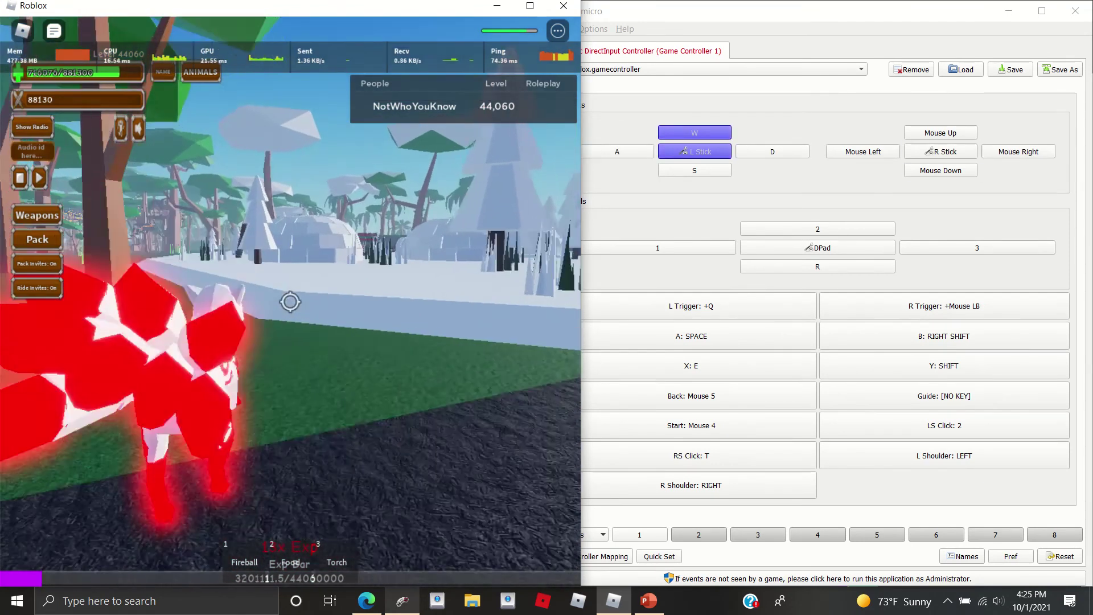
{"action": "key", "text": "space"}
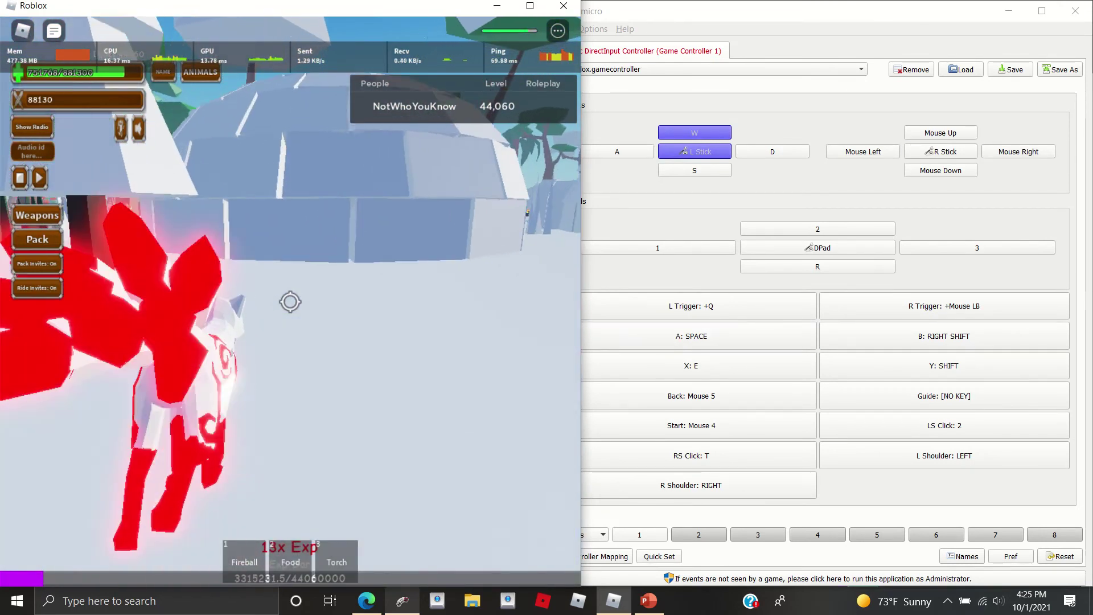
{"action": "key", "text": "space"}
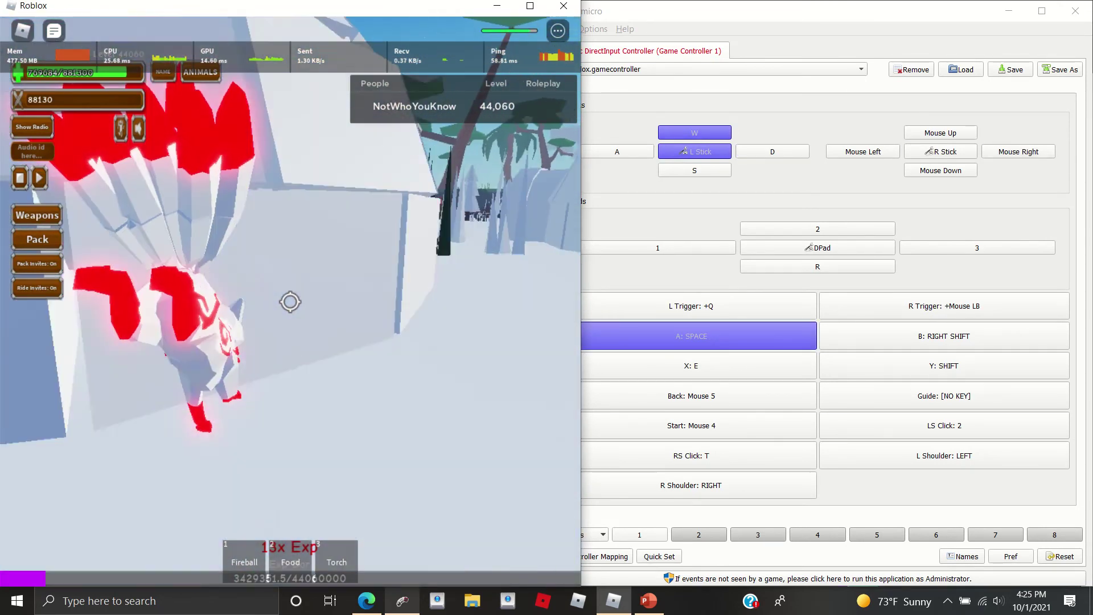
Jump the fox over the igloo and the campfire logs toward the targets and training dummies.
{"action": "key", "text": "a"}
{"action": "key", "text": "space"}
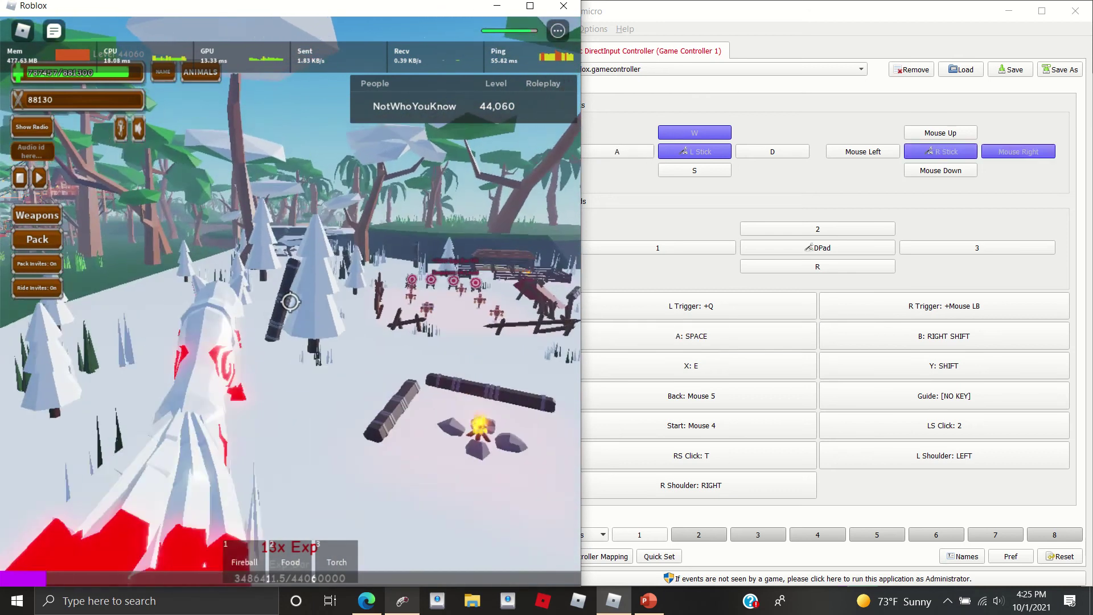
{"action": "key", "text": "space"}
{"action": "key", "text": "d"}
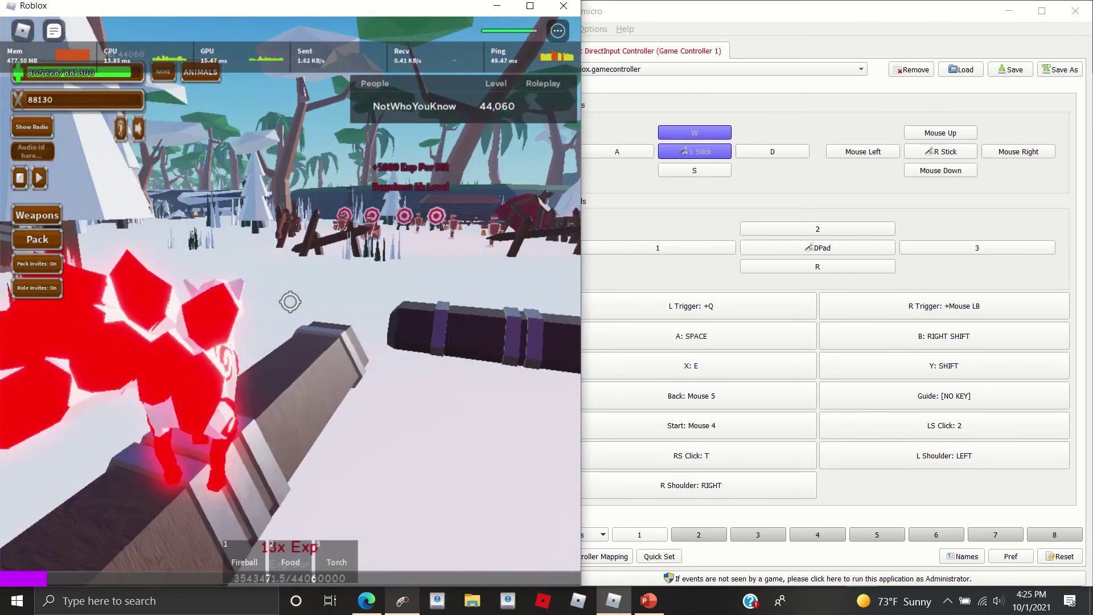
{"action": "key", "text": "space"}
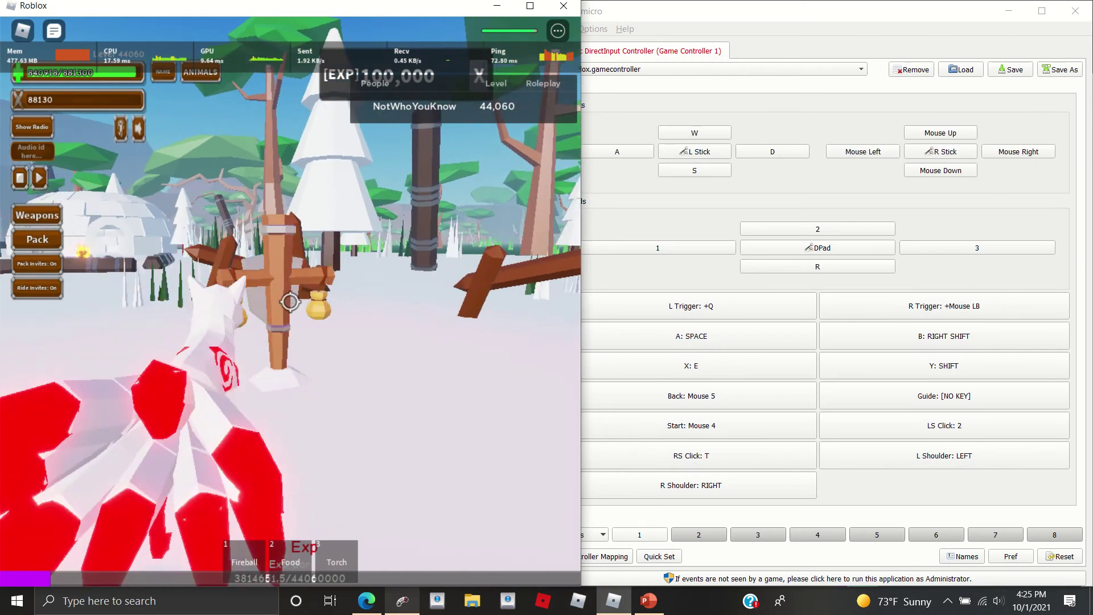
Approach a training dummy, zoom the camera into first person while attacking it, and zoom back out.
{"action": "key", "text": "w"}
{"action": "key", "text": "a"}
{"action": "scroll", "coordinate": [289, 301], "scroll_direction": "up", "scroll_amount": 5}
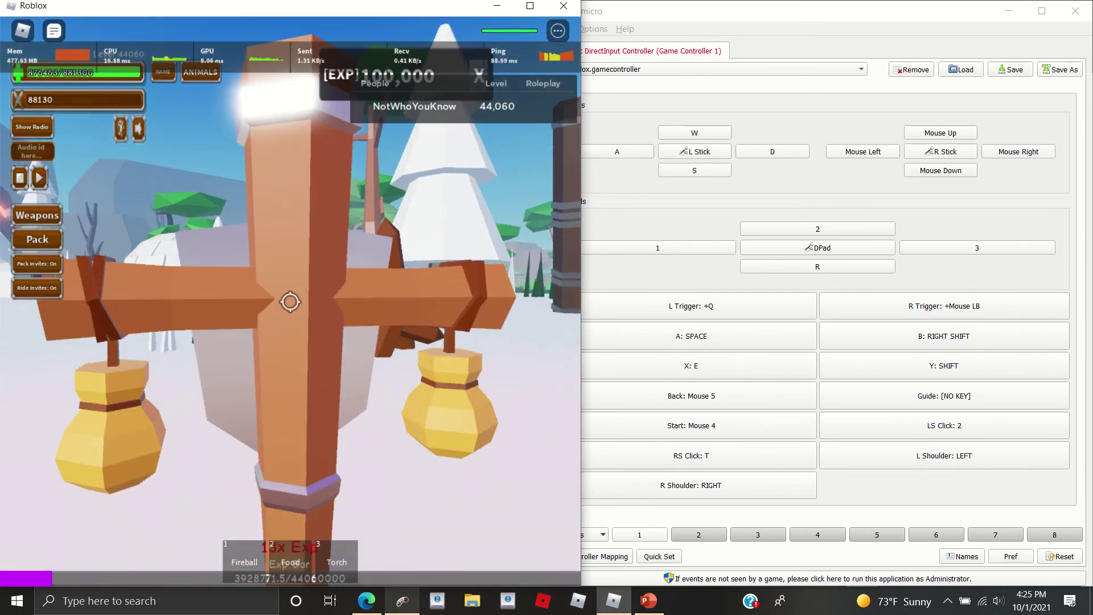
{"action": "left_click", "coordinate": [290, 302]}
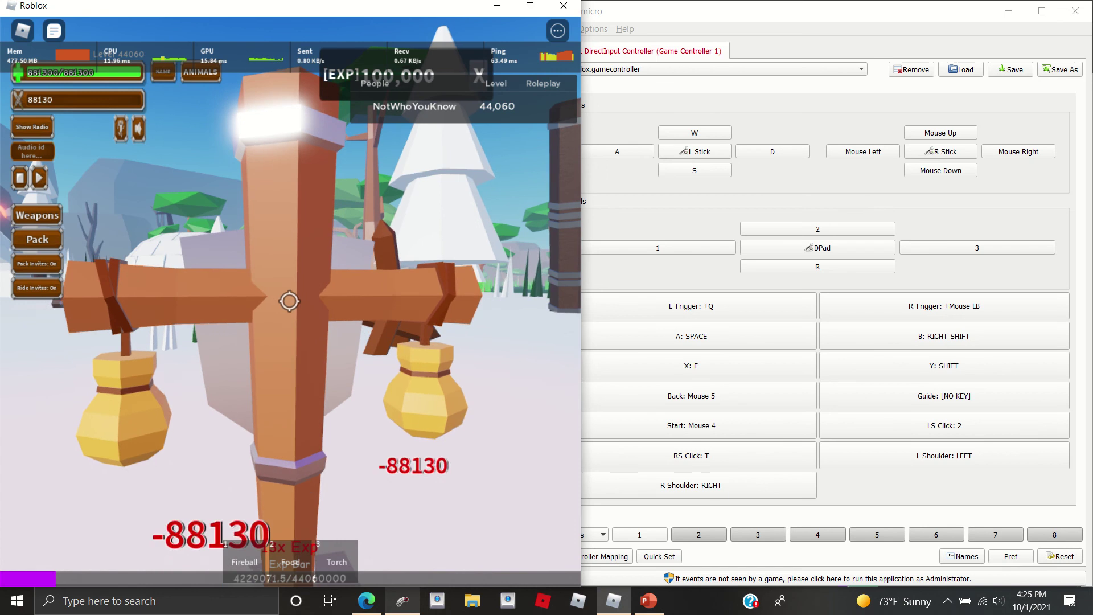
{"action": "scroll", "coordinate": [289, 301], "scroll_direction": "up", "scroll_amount": 2}
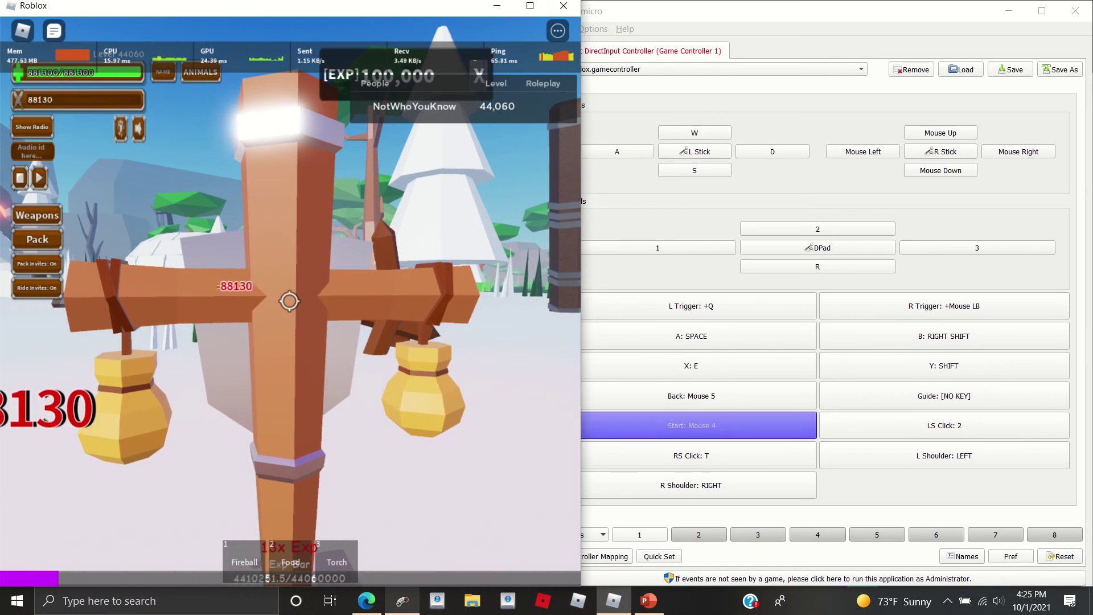
{"action": "scroll", "coordinate": [289, 301], "scroll_direction": "down", "scroll_amount": 3}
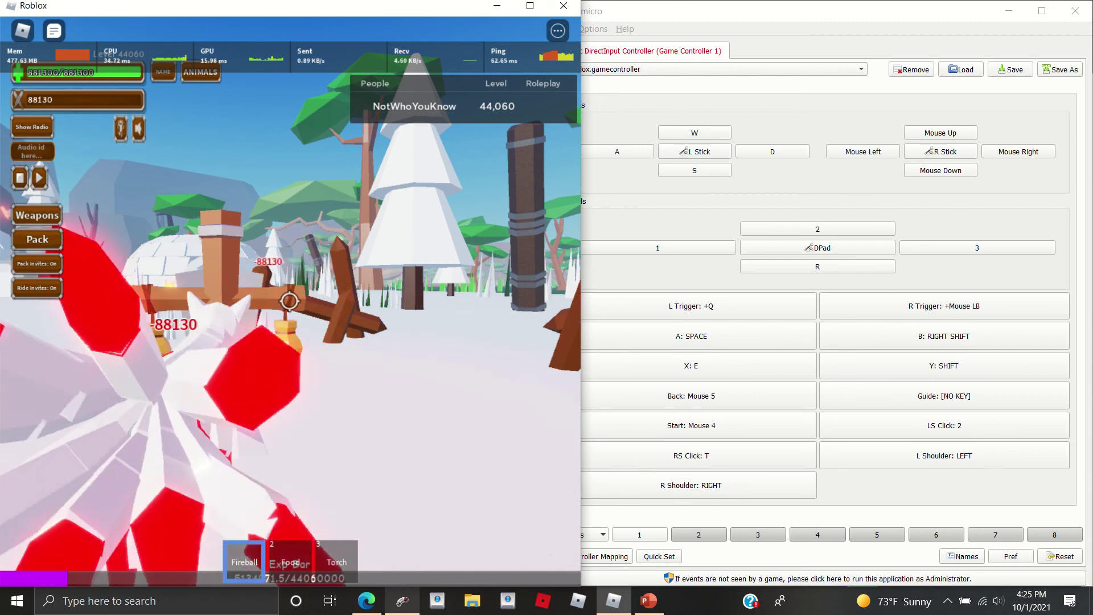
Turn the shift lock off, test rotating the camera both ways with the shoulder mappings, and turn the lock on again.
{"action": "key", "text": "shift"}
{"action": "key", "text": "Left"}
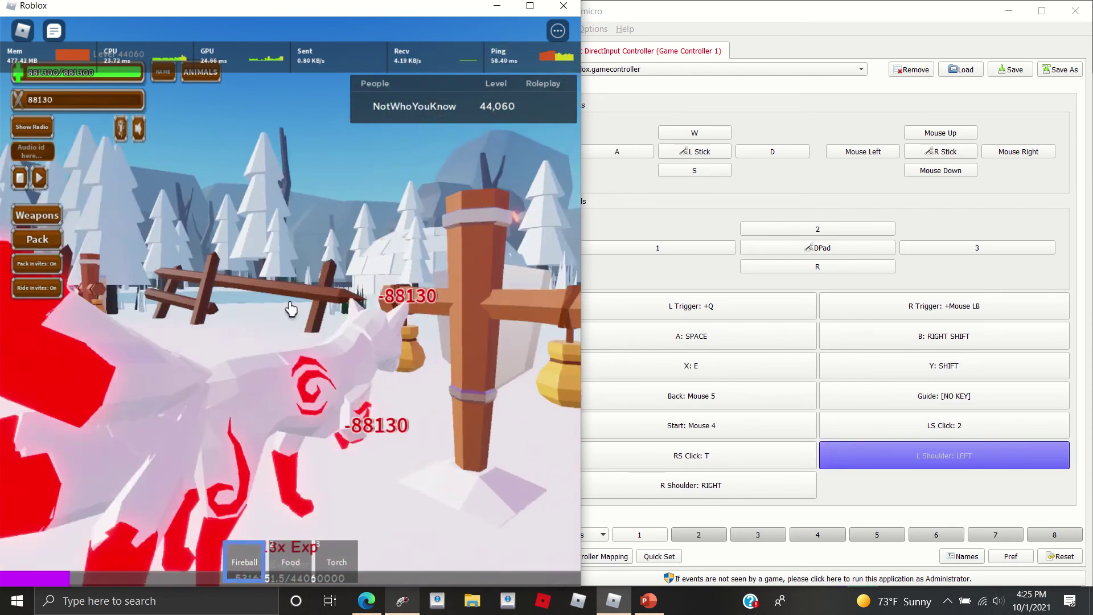
{"action": "key", "text": "Right"}
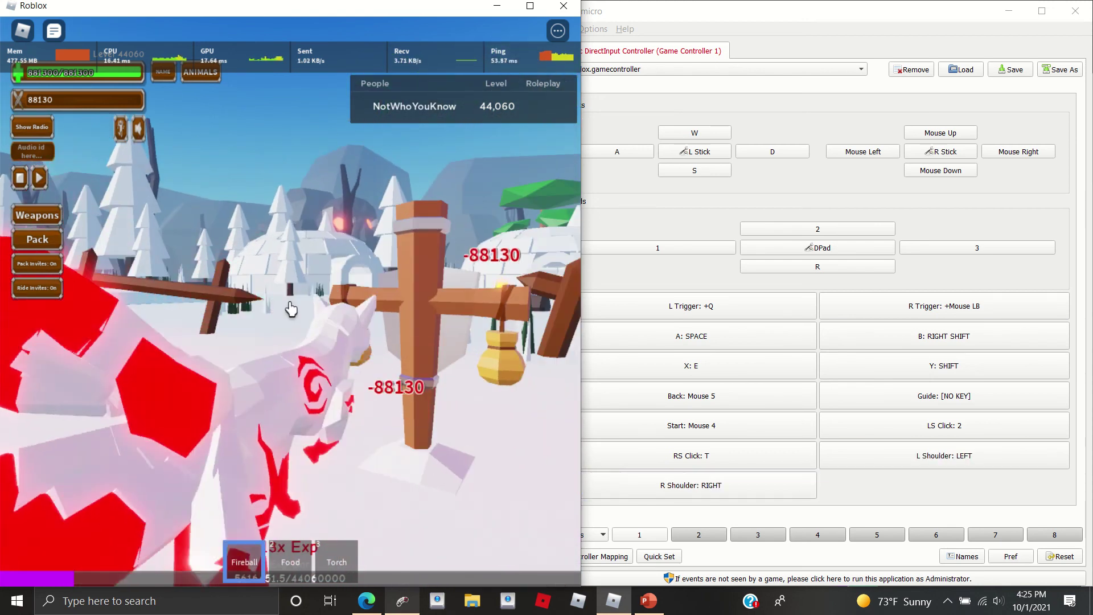
{"action": "key", "text": "shift"}
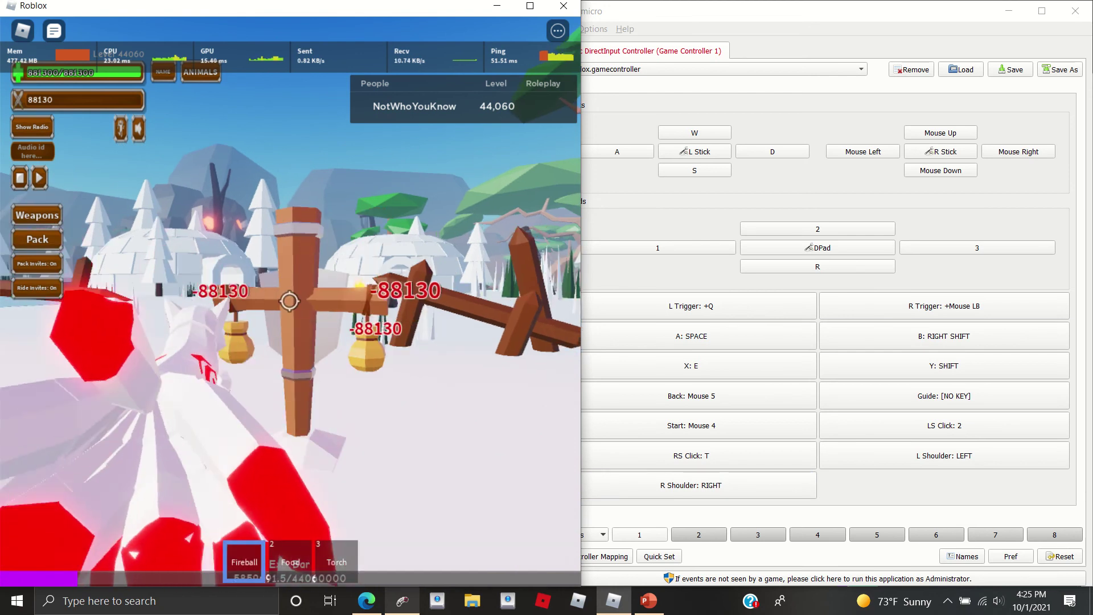
Test jumping and running in all directions across the snow beside the targets with Fireball equipped.
{"action": "key", "text": "space"}
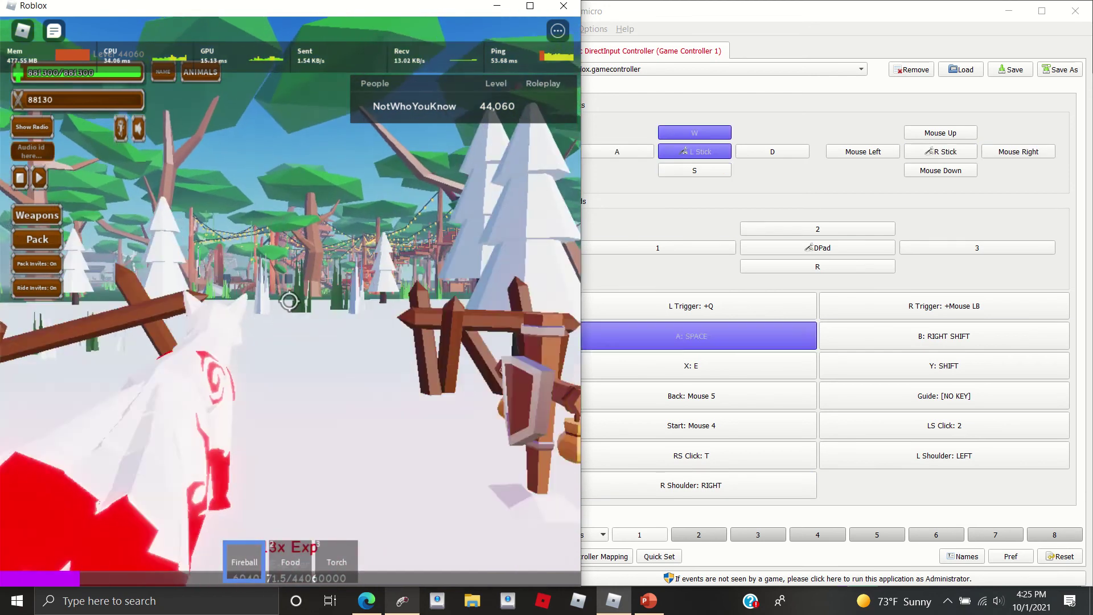
{"action": "key", "text": "d"}
{"action": "key", "text": "a"}
{"action": "key", "text": "d"}
{"action": "key", "text": "a"}
{"action": "key", "text": "w"}
{"action": "key", "text": "space"}
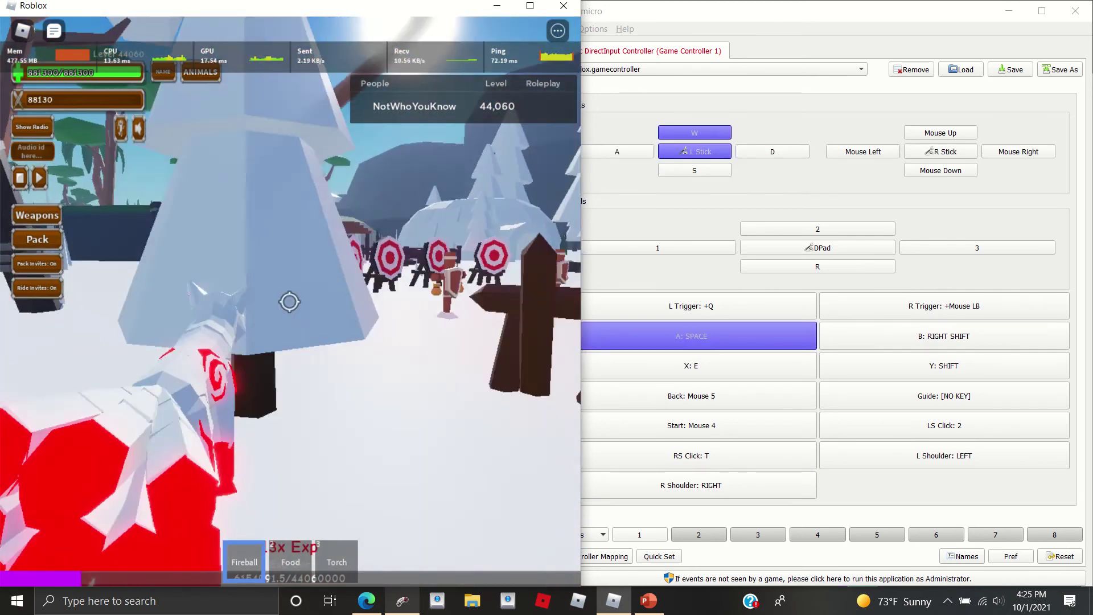
{"action": "key", "text": "d"}
{"action": "key", "text": "s"}
{"action": "key", "text": "a"}
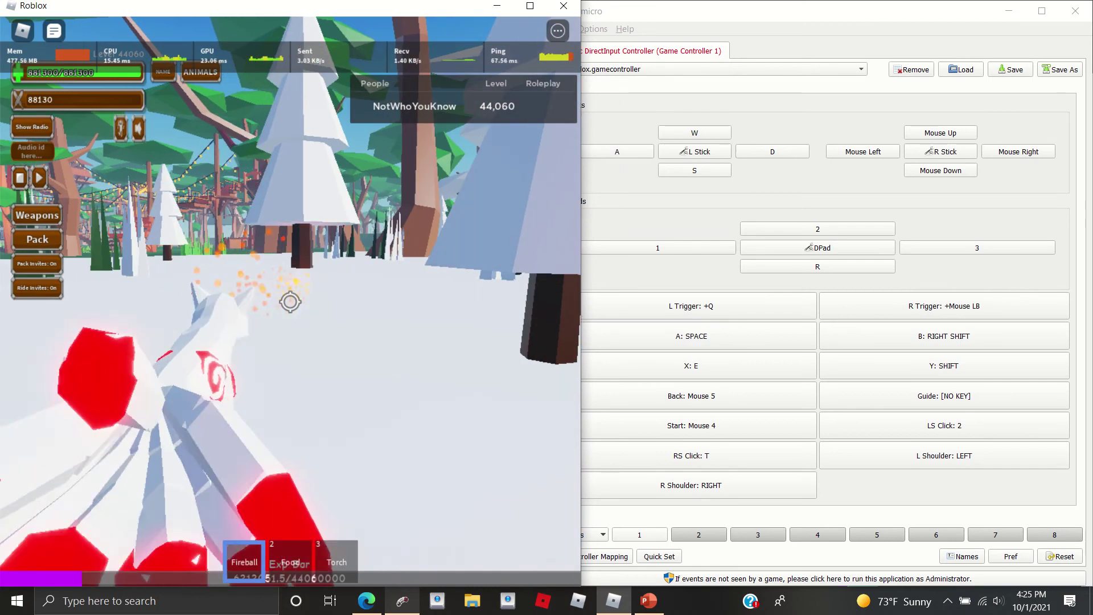
Put Fireball away and run the fox from the snow across the grass toward the SafeZone tree village.
{"action": "key", "text": "1"}
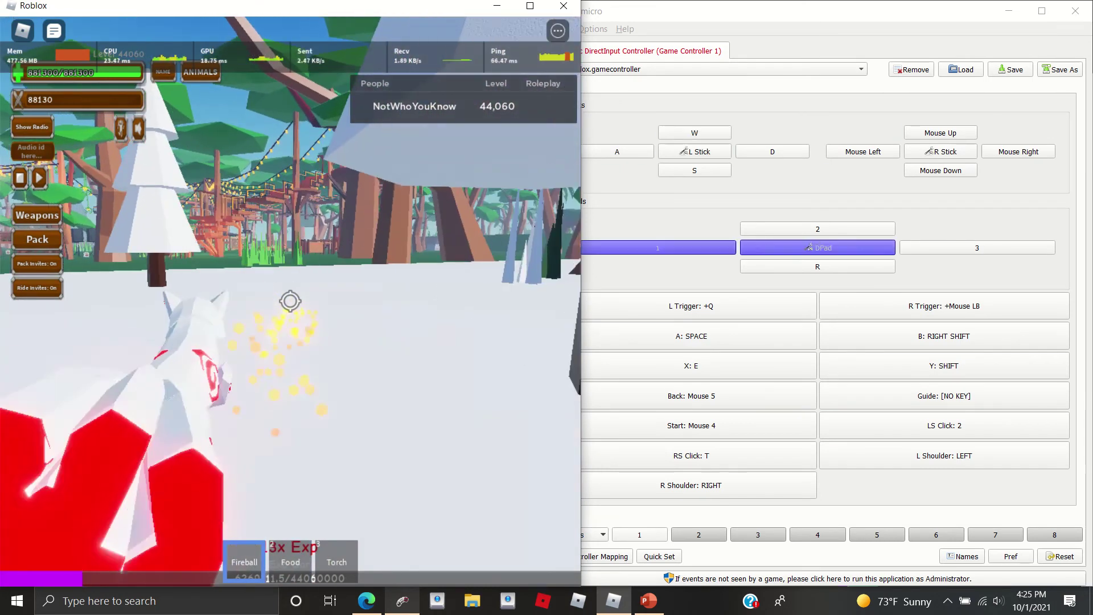
{"action": "left_click", "coordinate": [290, 301]}
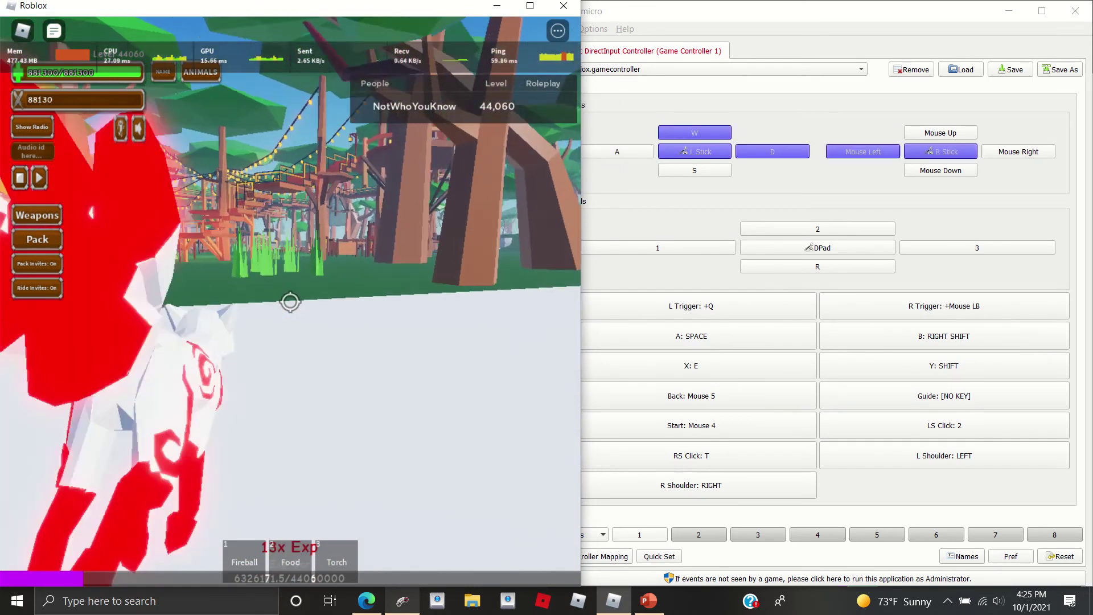
{"action": "key", "text": "d"}
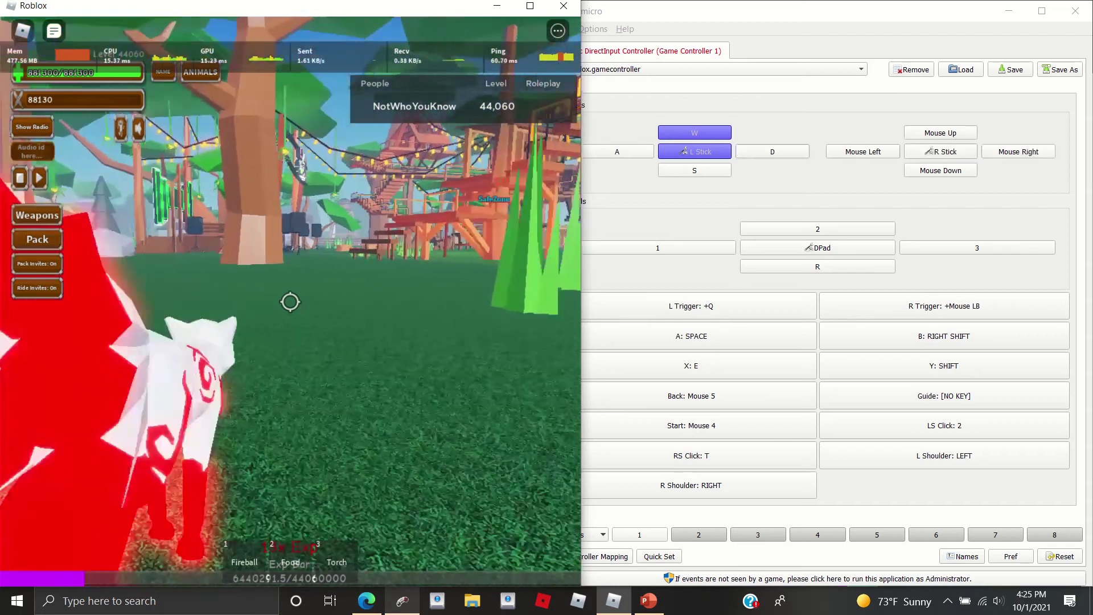
{"action": "key", "text": "w"}
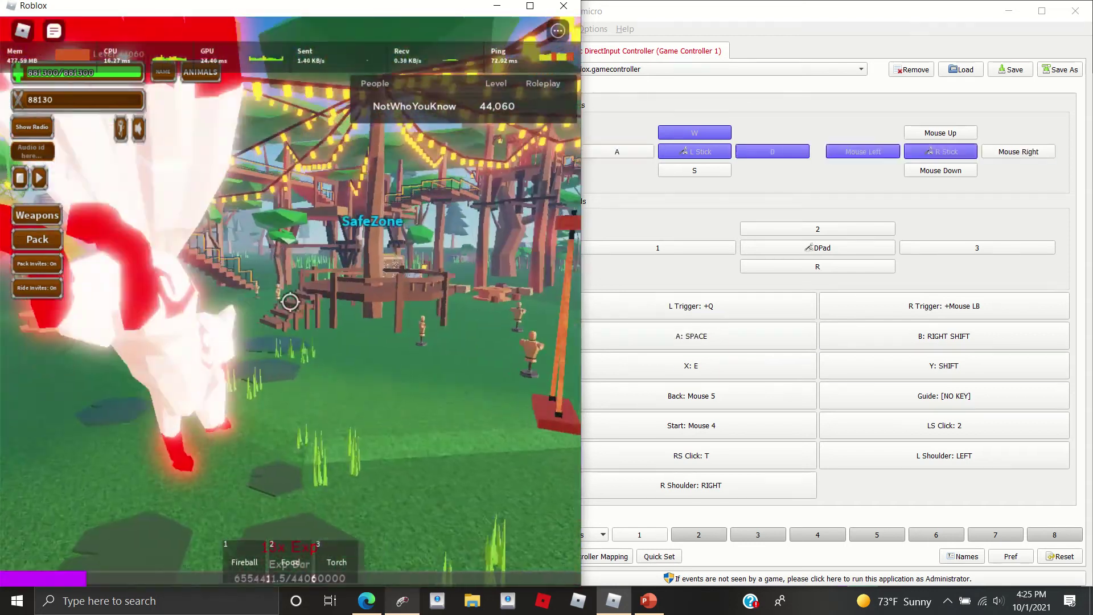
Run the fox across the grass into the SafeZone village and up to the player level leaderboard.
{"action": "key", "text": "d"}
{"action": "key", "text": "a"}
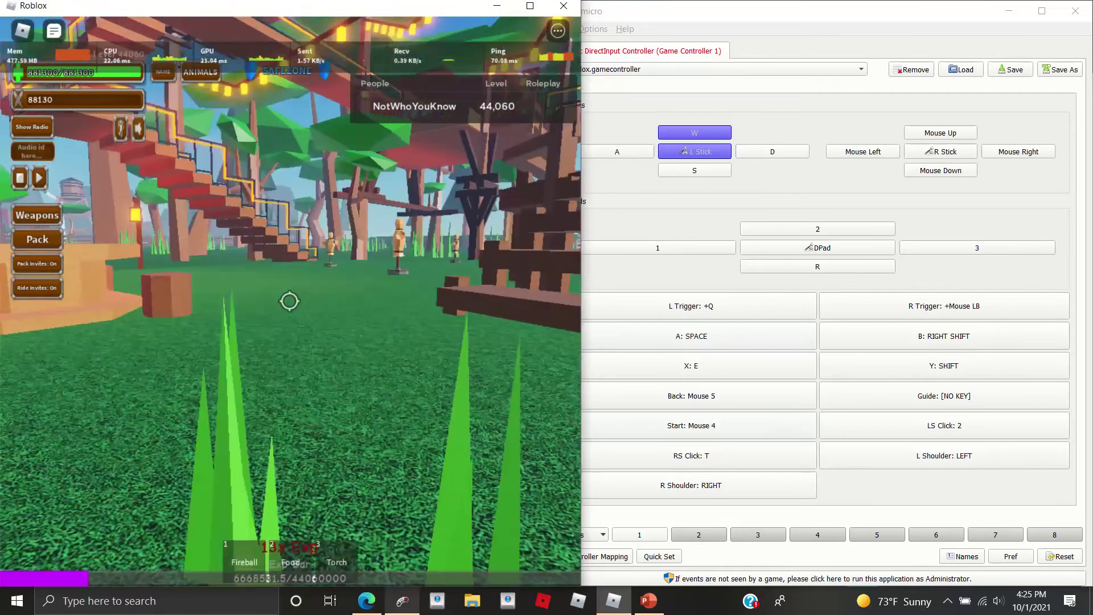
{"action": "key", "text": "w"}
{"action": "key", "text": "a"}
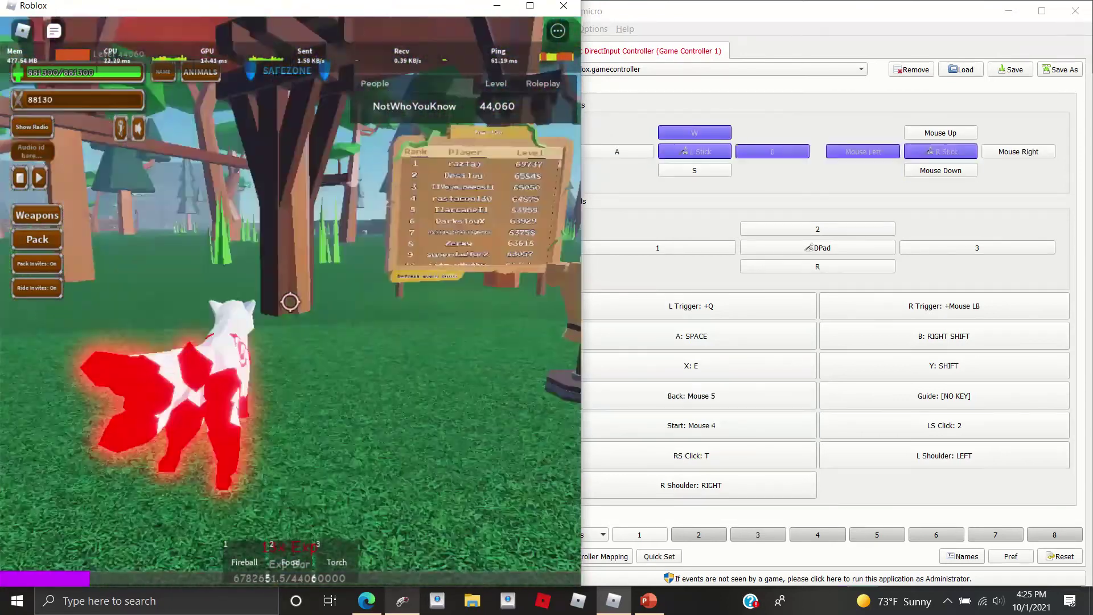
{"action": "key", "text": "d"}
{"action": "key", "text": "w"}
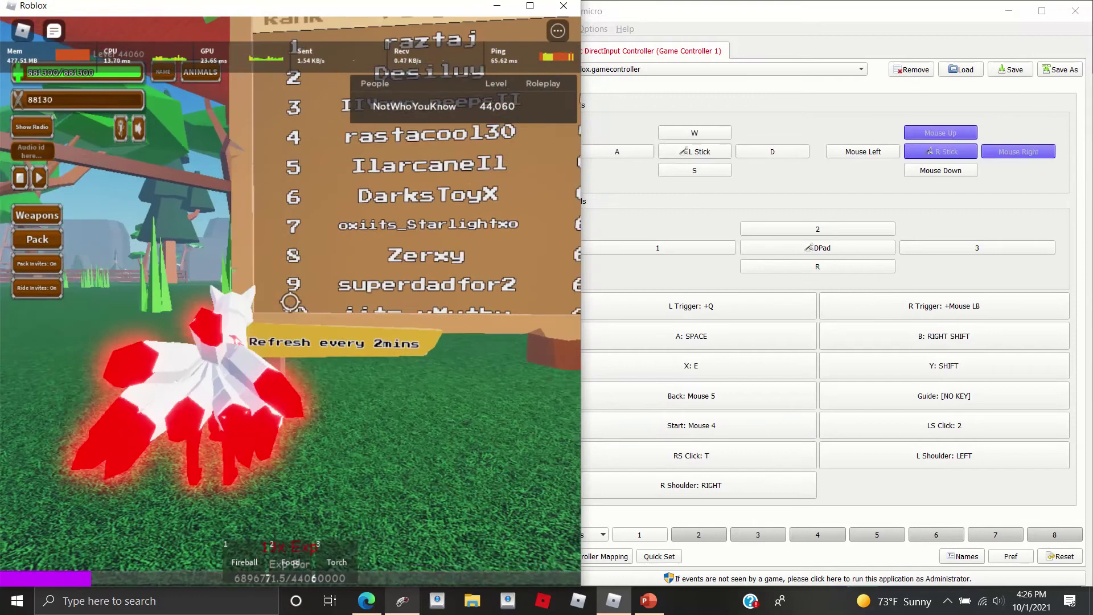
Test scrolling the player level leaderboard down and back up with the Mouse 4 and Mouse 5 mappings.
{"action": "scroll", "coordinate": [290, 301], "scroll_direction": "up", "scroll_amount": 1}
{"action": "scroll", "coordinate": [289, 302], "scroll_direction": "down", "scroll_amount": 6}
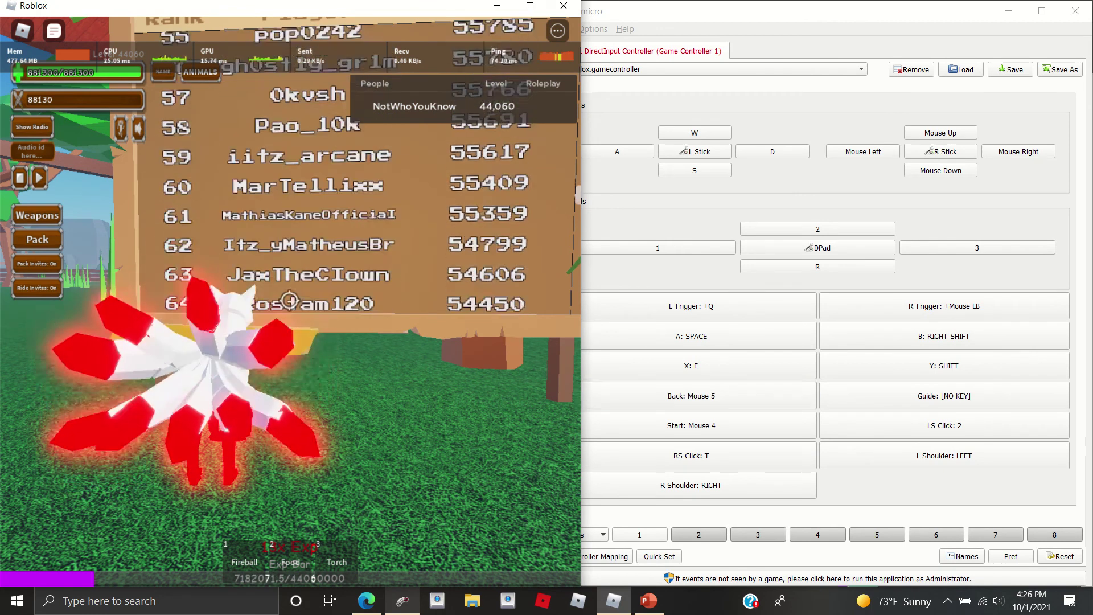
{"action": "scroll", "coordinate": [290, 300], "scroll_direction": "up", "scroll_amount": 4}
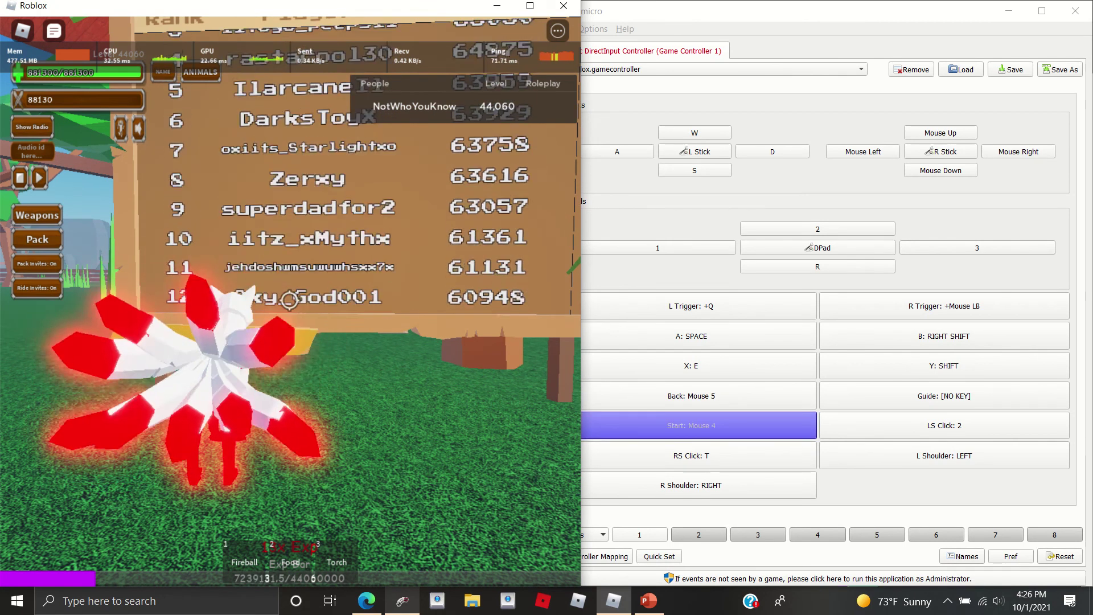
{"action": "key", "text": "s"}
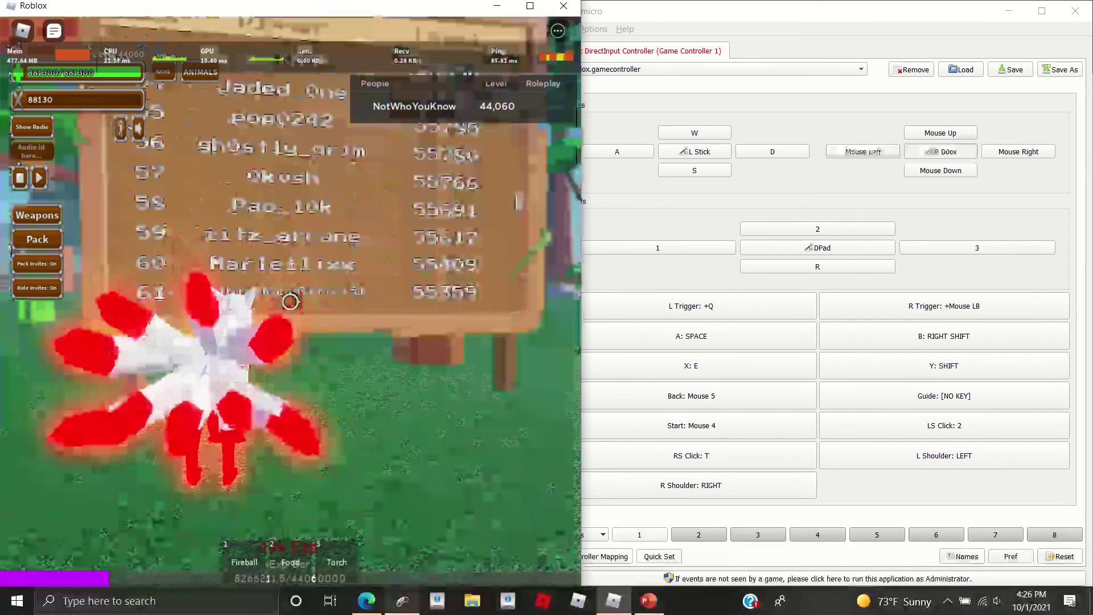
Run and jump from the leaderboard past the training dummies to the wooden stage with the speakers.
{"action": "key", "text": "w"}
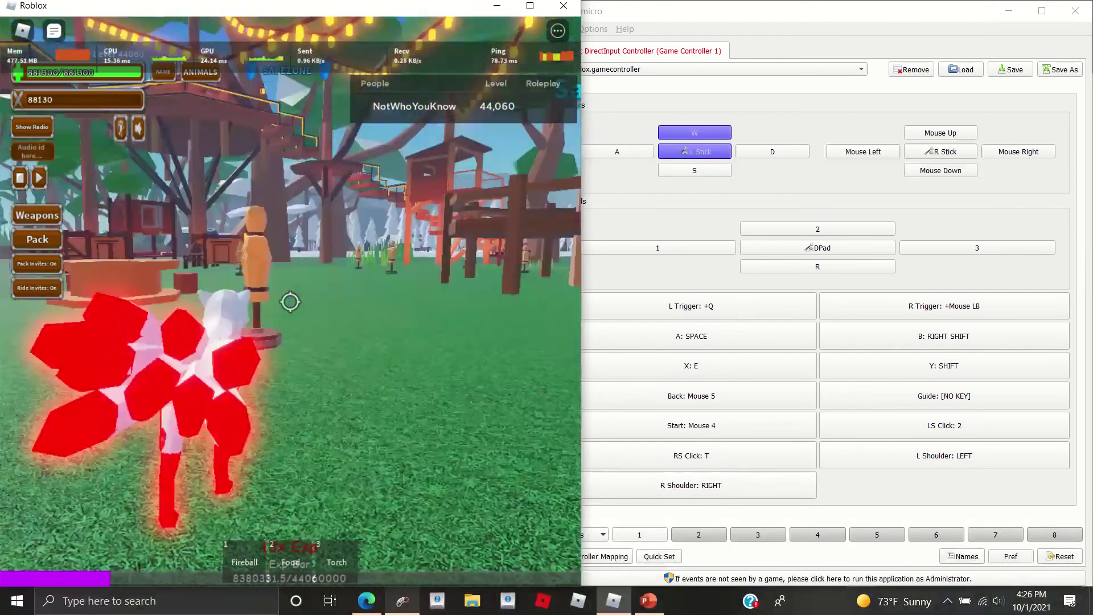
{"action": "key", "text": "space"}
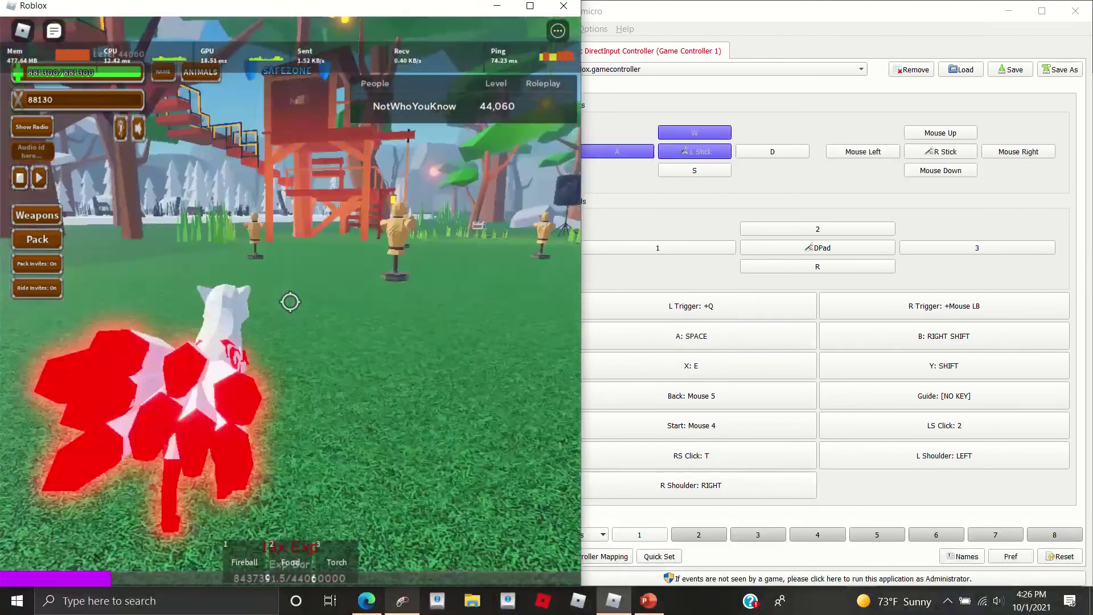
{"action": "key", "text": "space"}
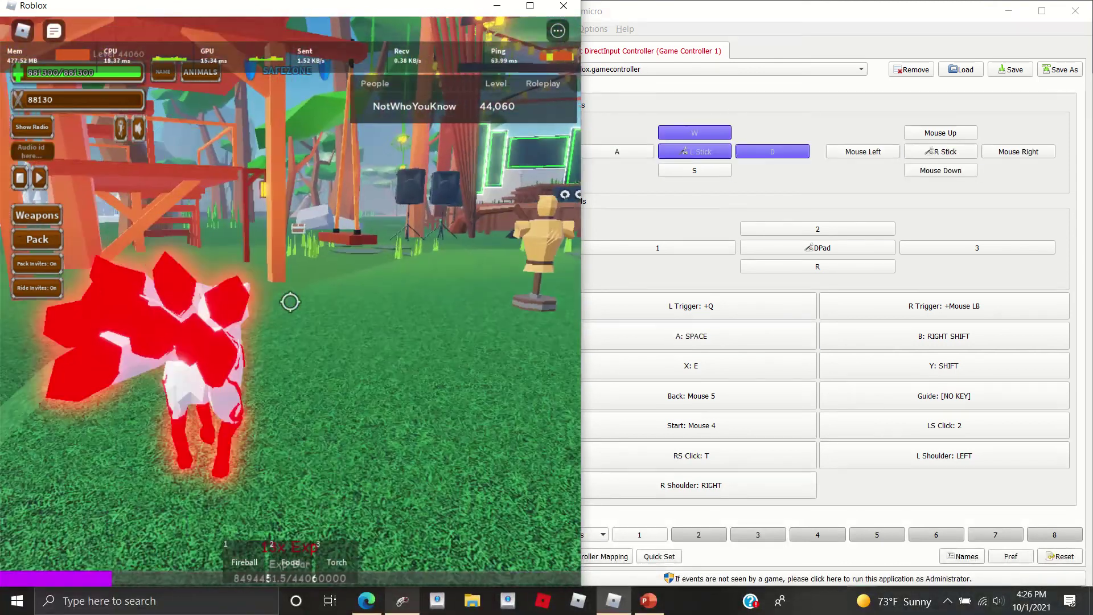
{"action": "key", "text": "space"}
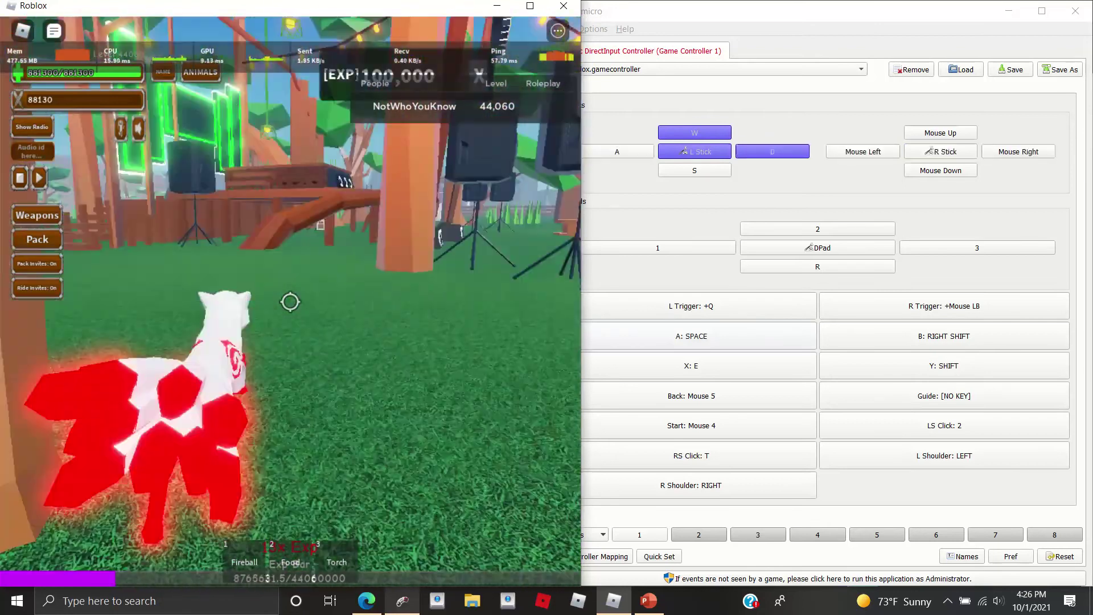
{"action": "key", "text": "space"}
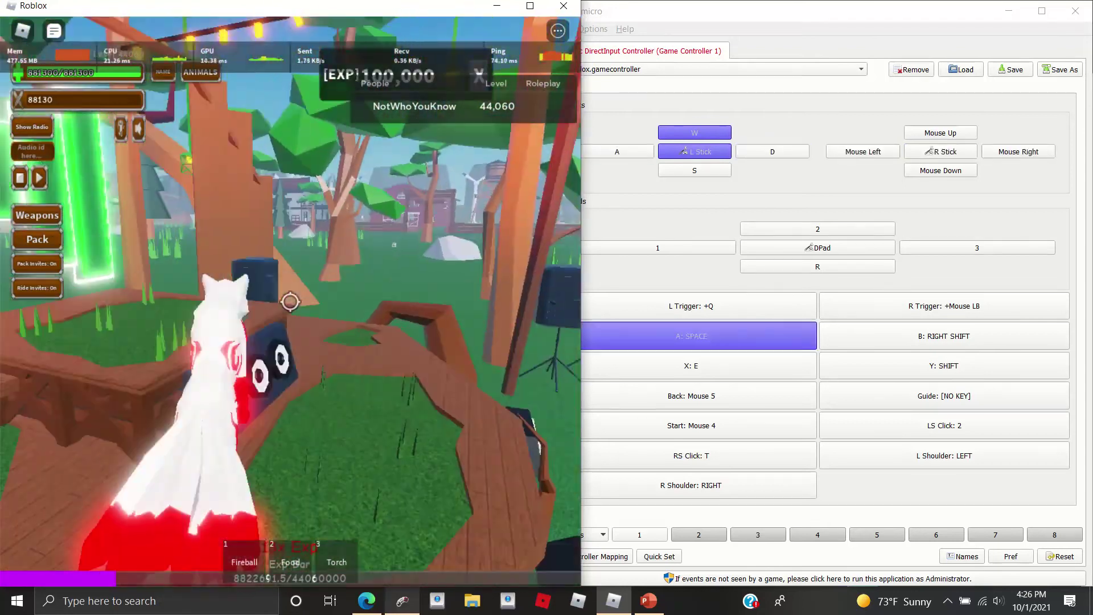
Jump repeatedly off the wooden stage and up the tree trunk beside it.
{"action": "key", "text": "space"}
{"action": "key", "text": "space"}
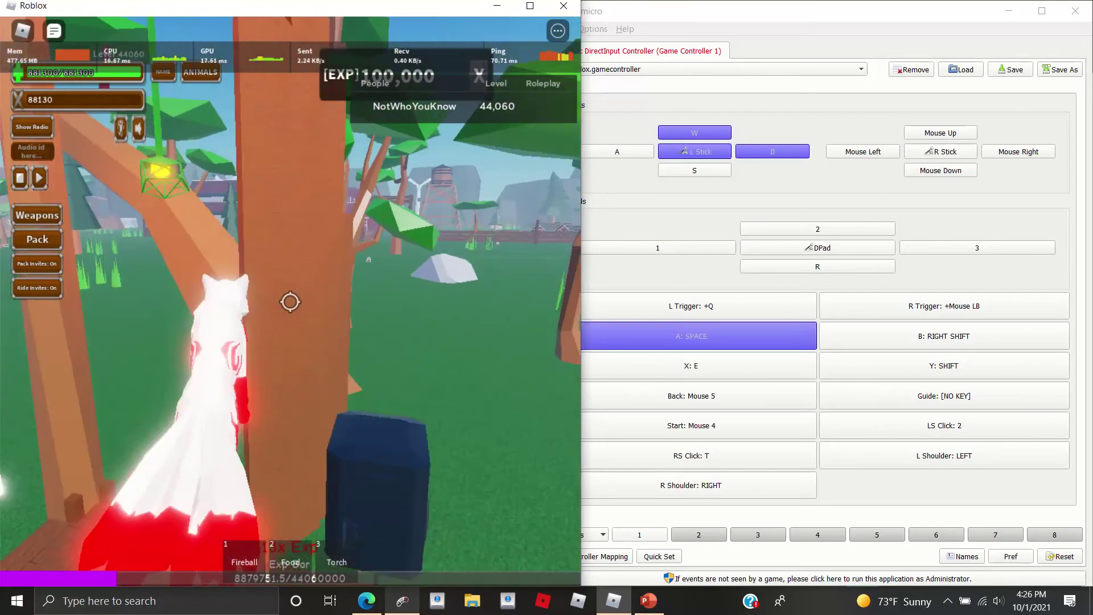
{"action": "key", "text": "space"}
{"action": "key", "text": "space"}
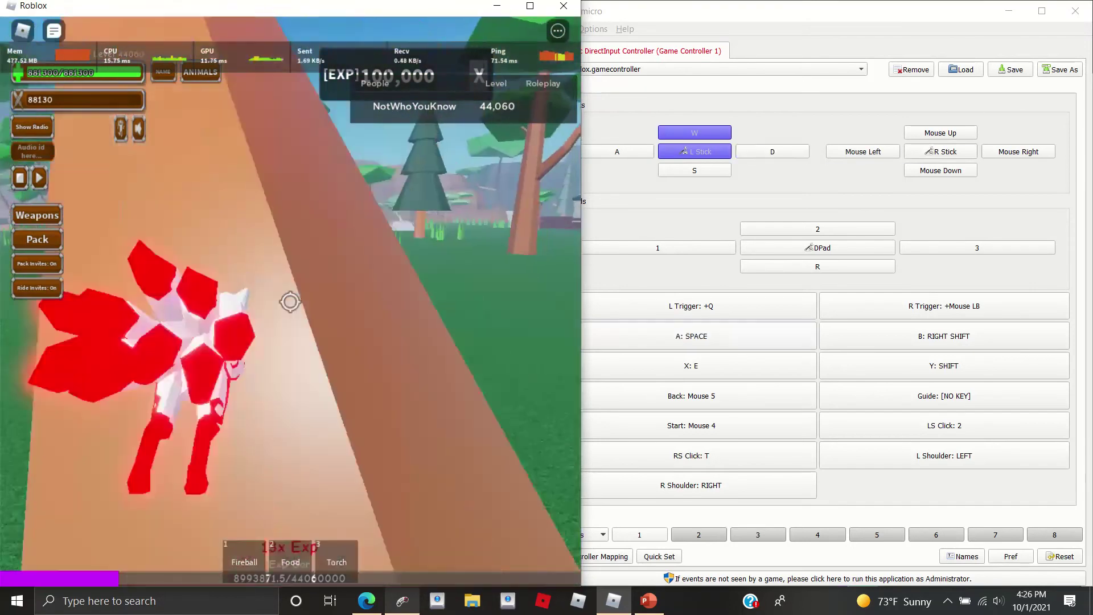
{"action": "key", "text": "space"}
{"action": "key", "text": "space"}
{"action": "key", "text": "space"}
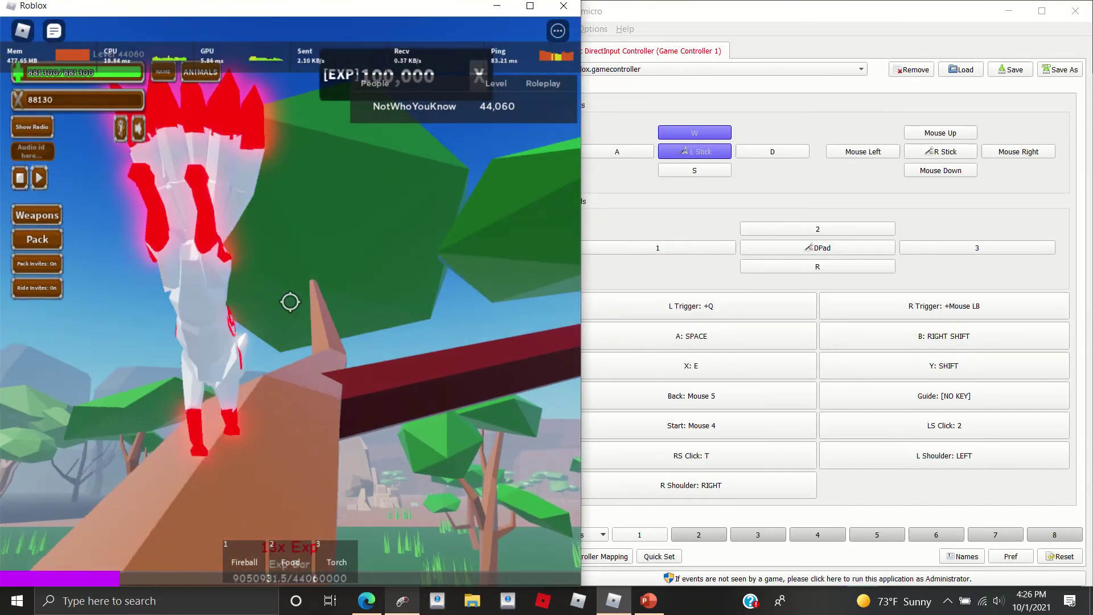
Run along the dark red beam, leap off, and cross the grass toward the pine trees.
{"action": "key", "text": "d"}
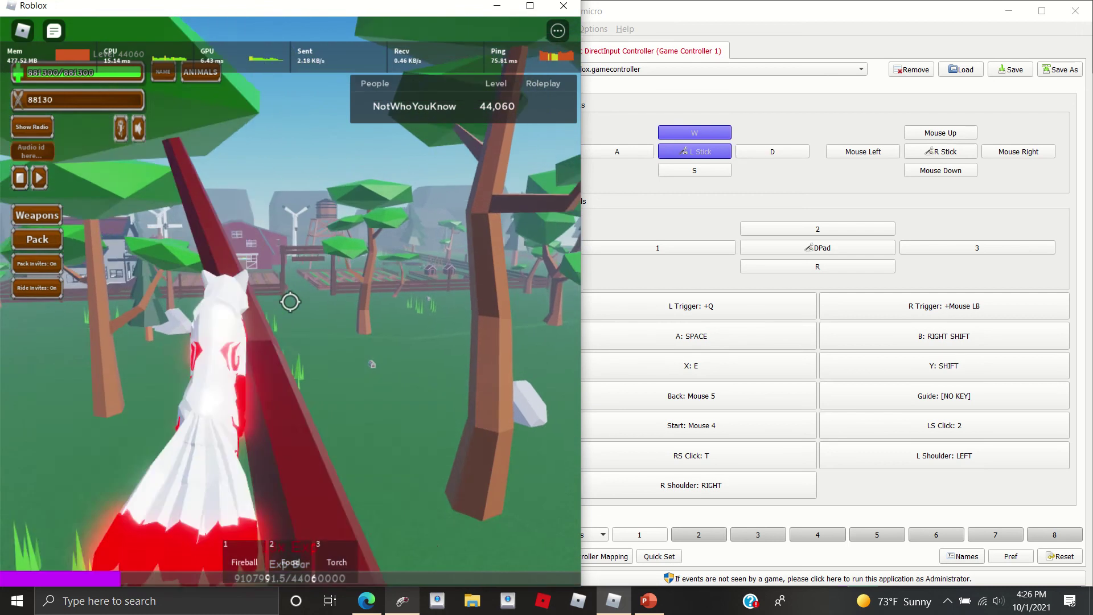
{"action": "key", "text": "space"}
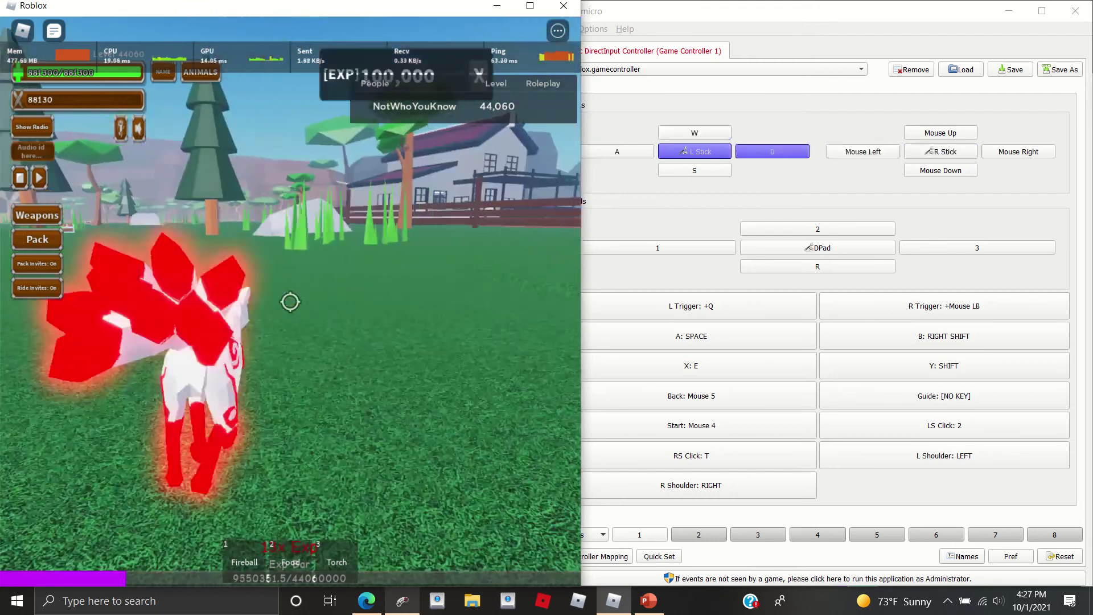
{"action": "key", "text": "w"}
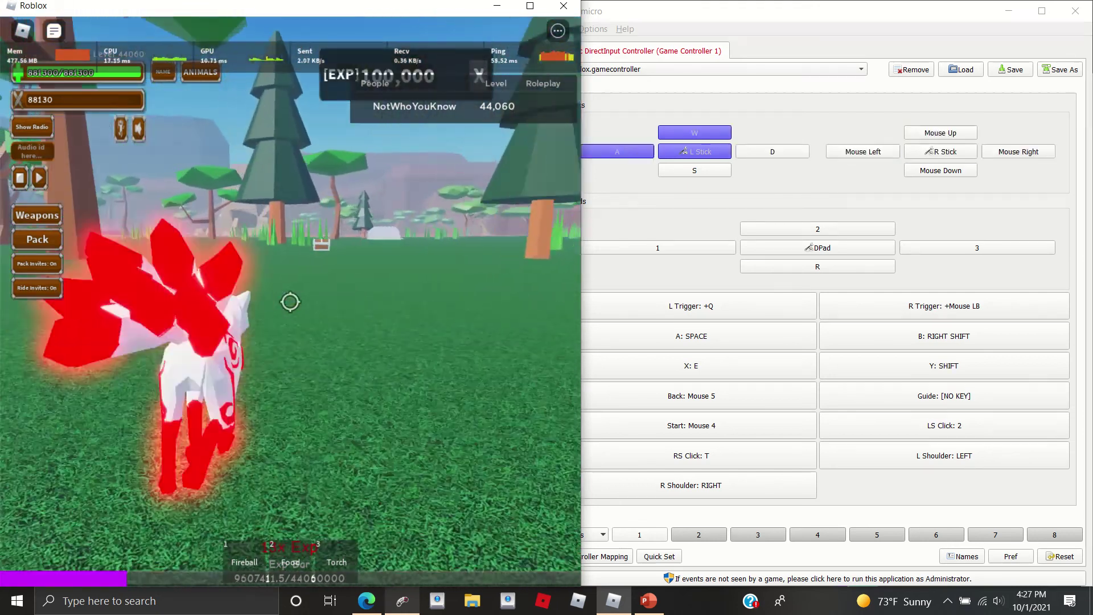
Use Fireball while running and jumping near the chest, and turn back toward the village.
{"action": "key", "text": "1"}
{"action": "key", "text": "d"}
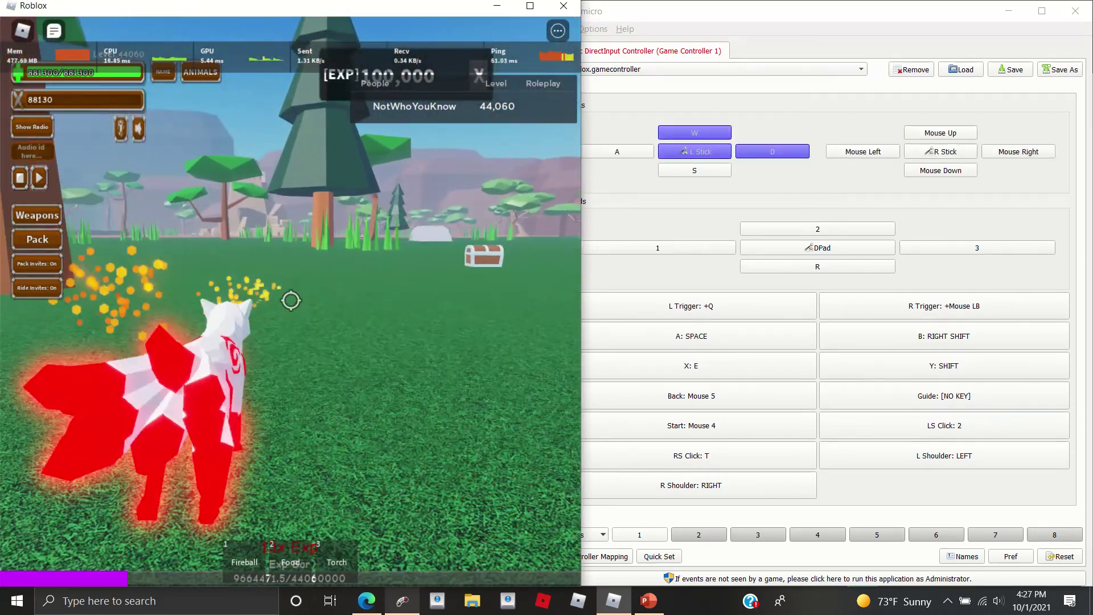
{"action": "key", "text": "space"}
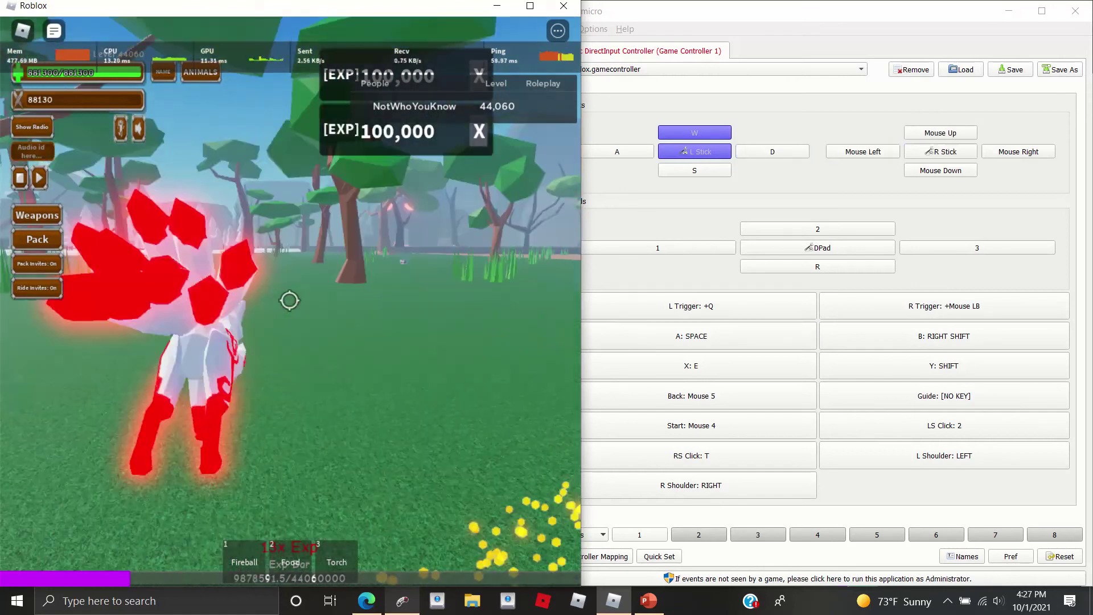
{"action": "key", "text": "d"}
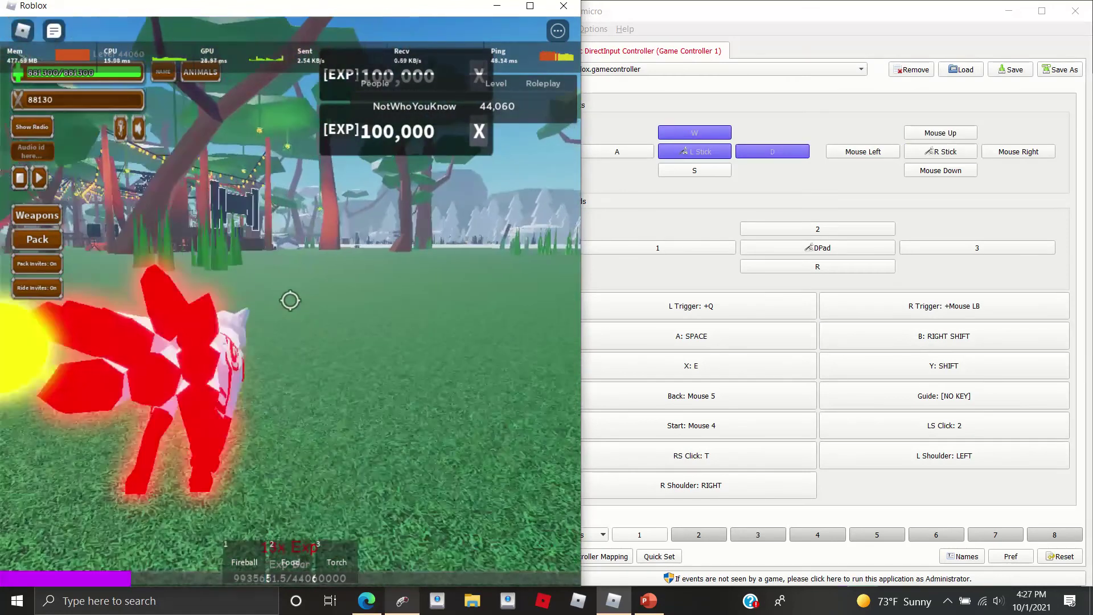
Test switching between Food and Fireball, put them away, and try the trigger-mapped attacks while running.
{"action": "key", "text": "2"}
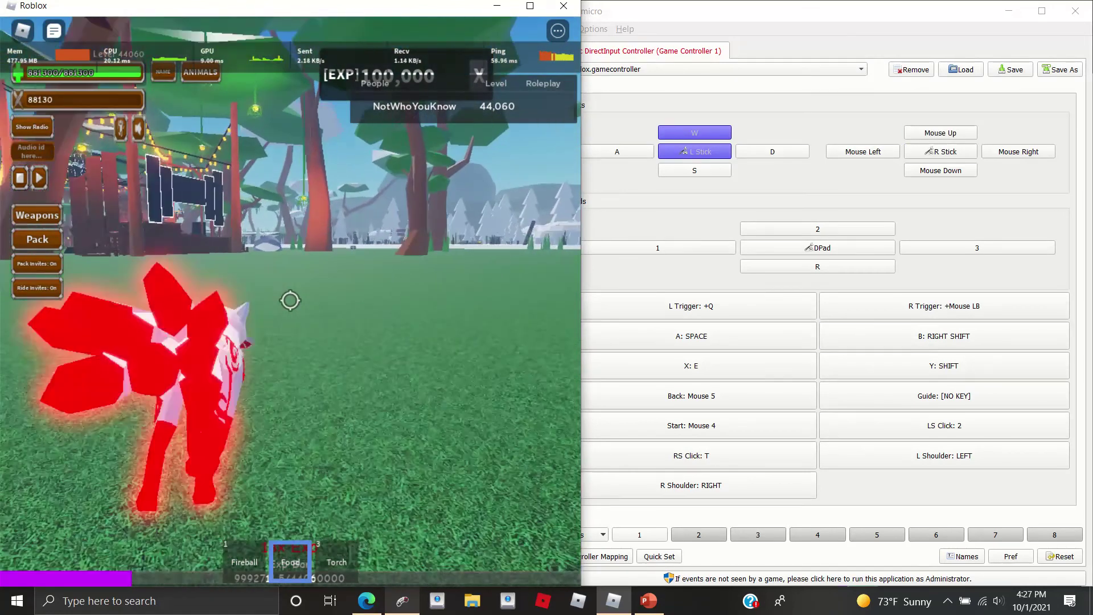
{"action": "key", "text": "1"}
{"action": "key", "text": "1"}
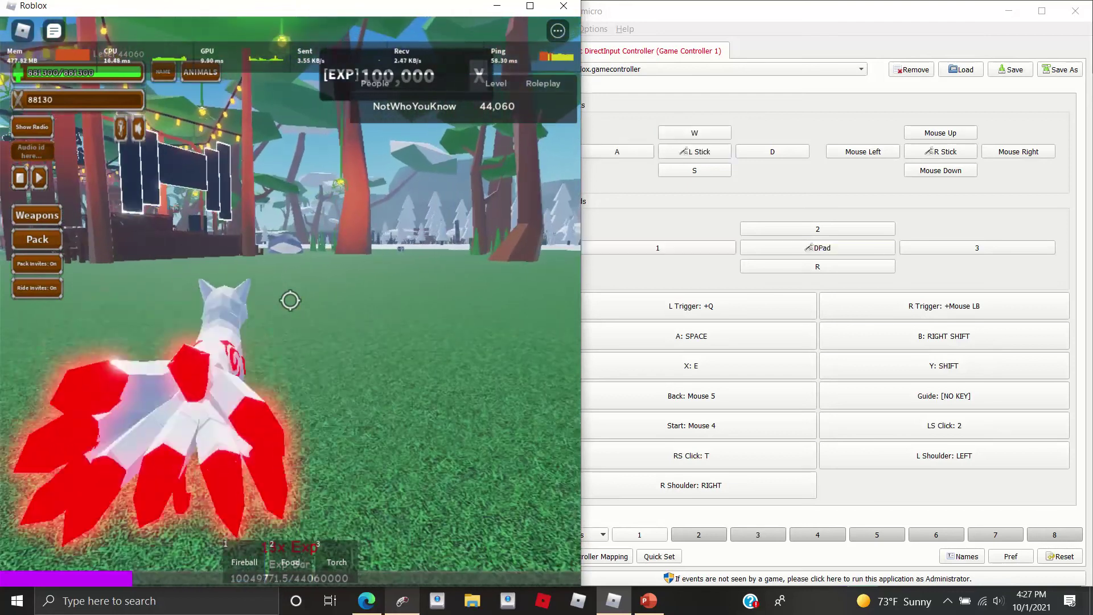
{"action": "key", "text": "w"}
{"action": "key", "text": "q"}
{"action": "left_click", "coordinate": [290, 300]}
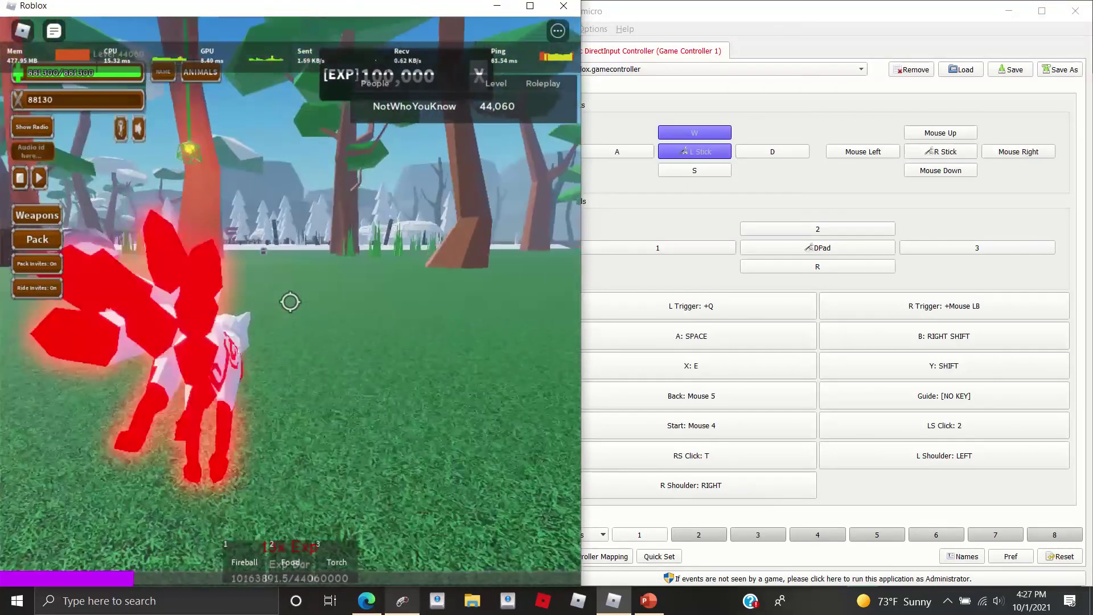
Run and jump through the snowy trees past the dark pole and up onto the grassy ledge.
{"action": "key", "text": "space"}
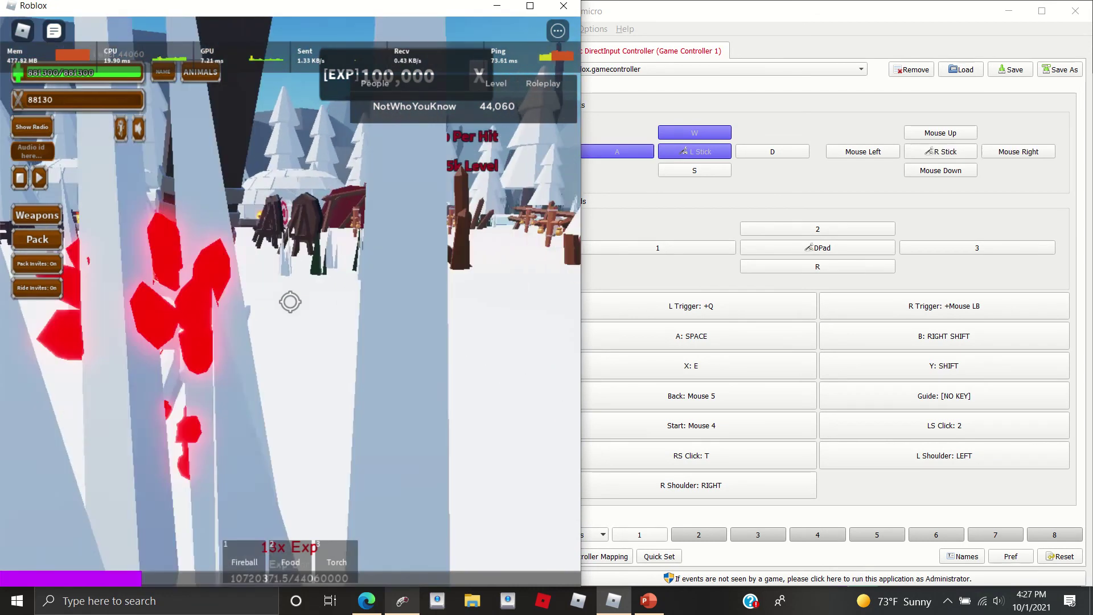
{"action": "key", "text": "space"}
{"action": "key", "text": "w"}
{"action": "key", "text": "space"}
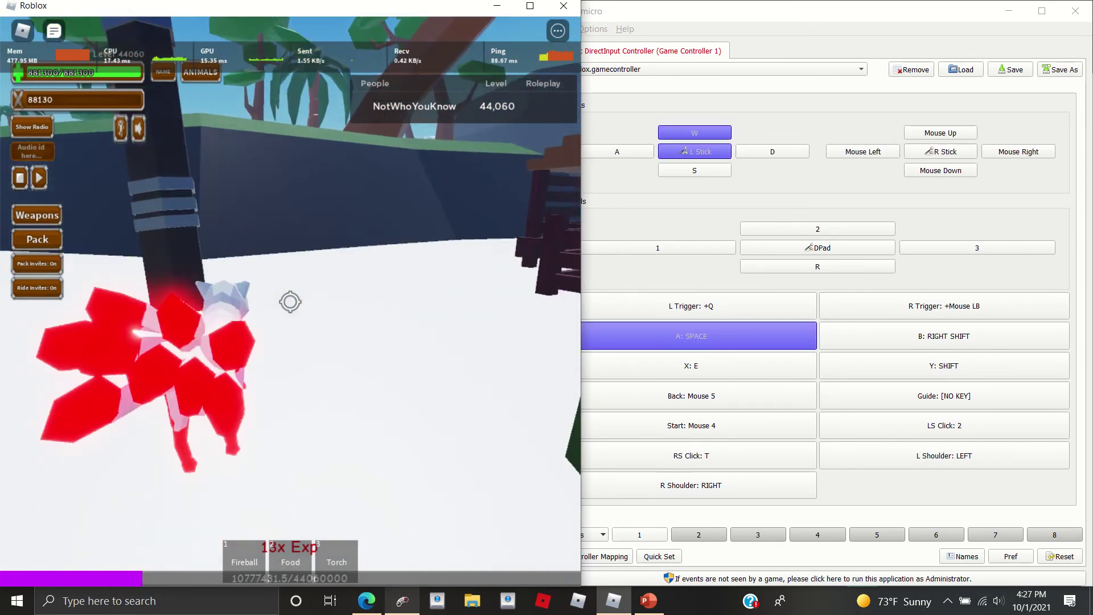
{"action": "key", "text": "space"}
{"action": "key", "text": "a"}
{"action": "key", "text": "w"}
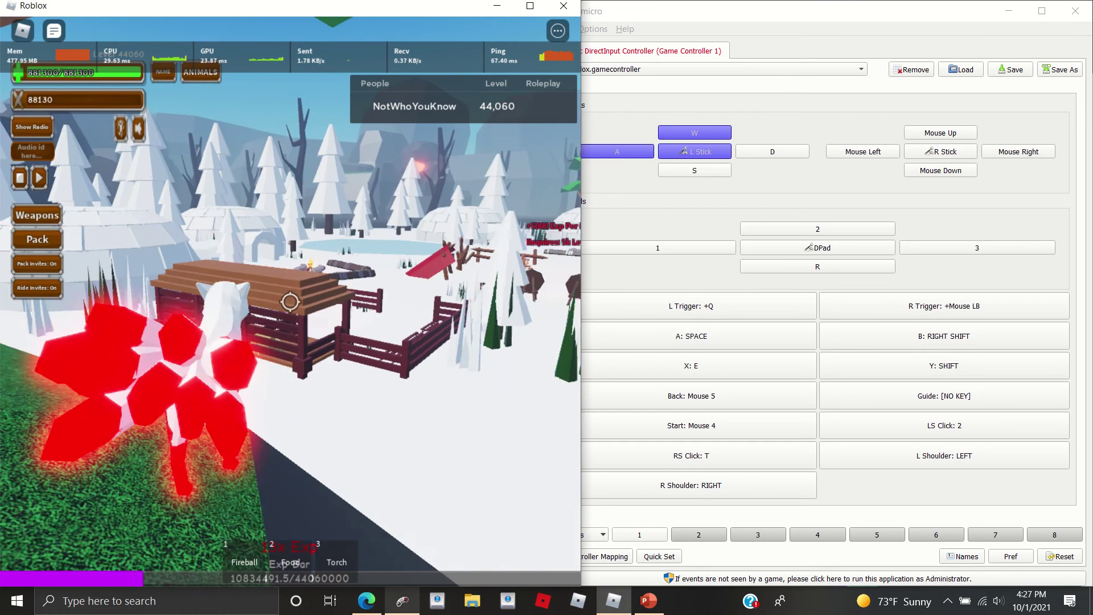
Jump down from the ledge beside the wooden animal pen and climb onto the igloo roof.
{"action": "key", "text": "space"}
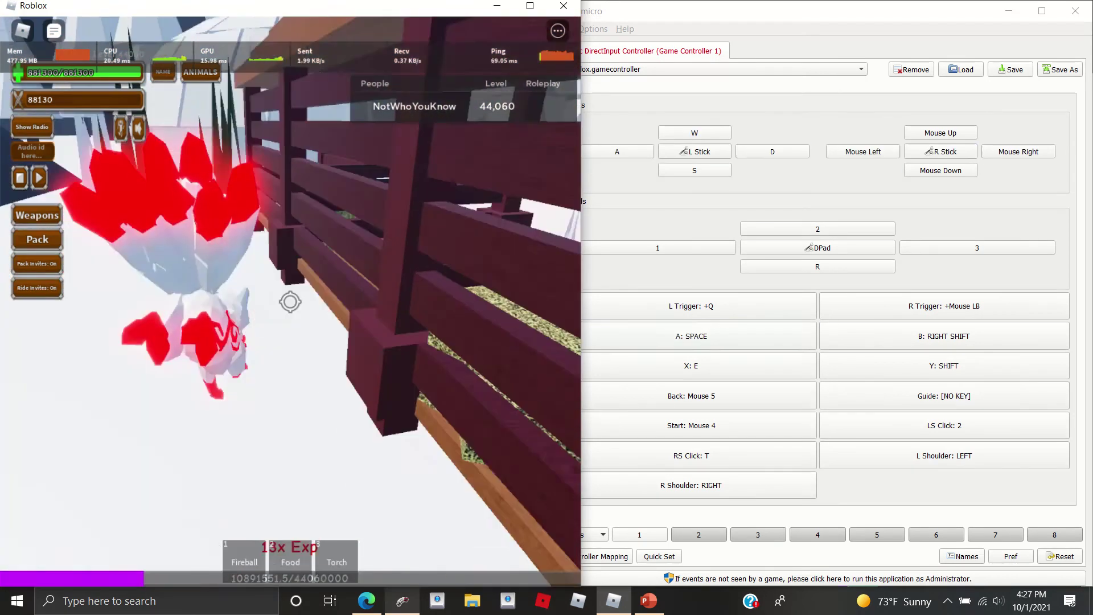
{"action": "key", "text": "space"}
{"action": "key", "text": "d"}
{"action": "key", "text": "space"}
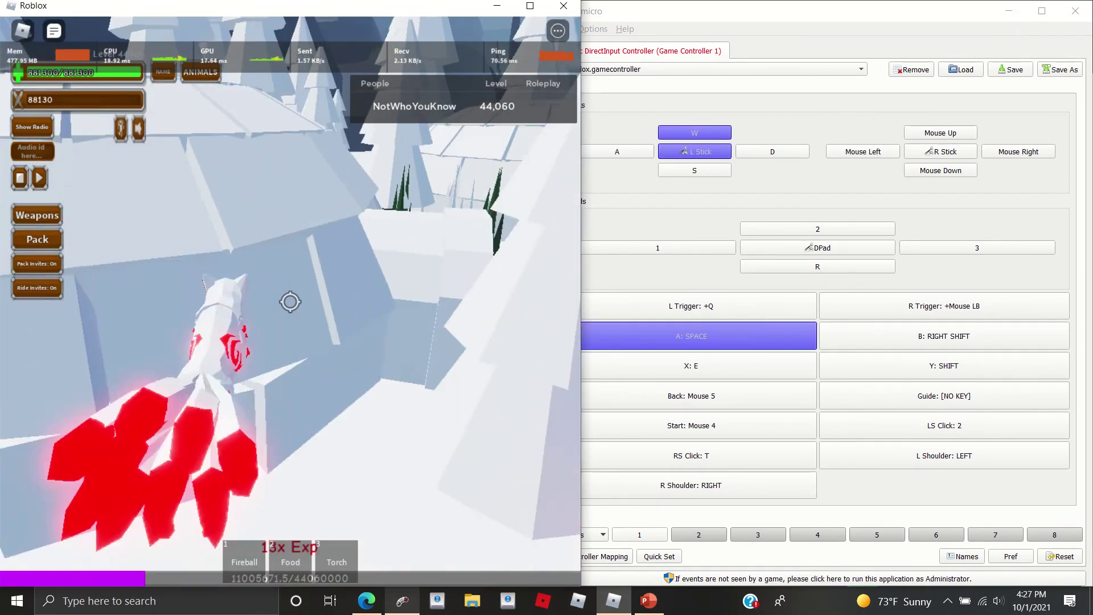
{"action": "key", "text": "a"}
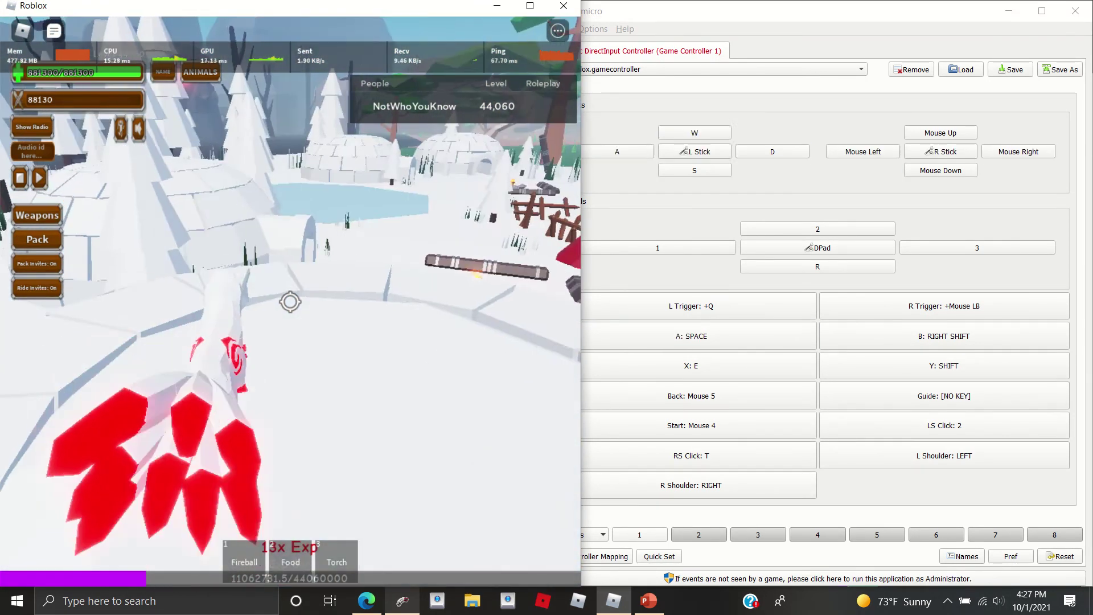
Leap off the igloo roof and jump across the snow camp toward the red tent.
{"action": "key", "text": "w"}
{"action": "key", "text": "space"}
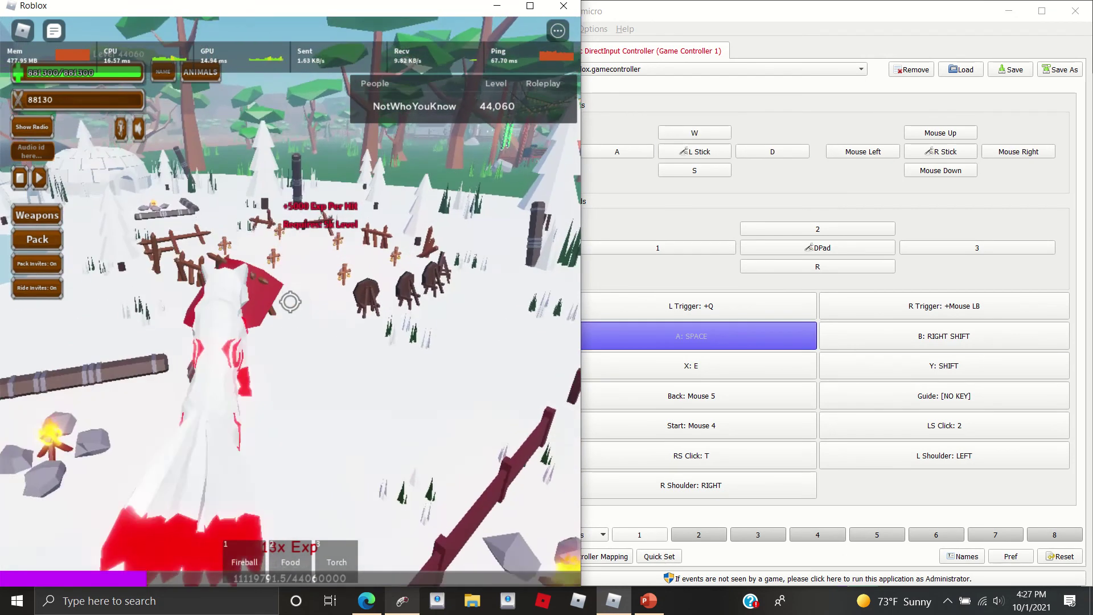
{"action": "key", "text": "w"}
{"action": "key", "text": "space"}
{"action": "key", "text": "space"}
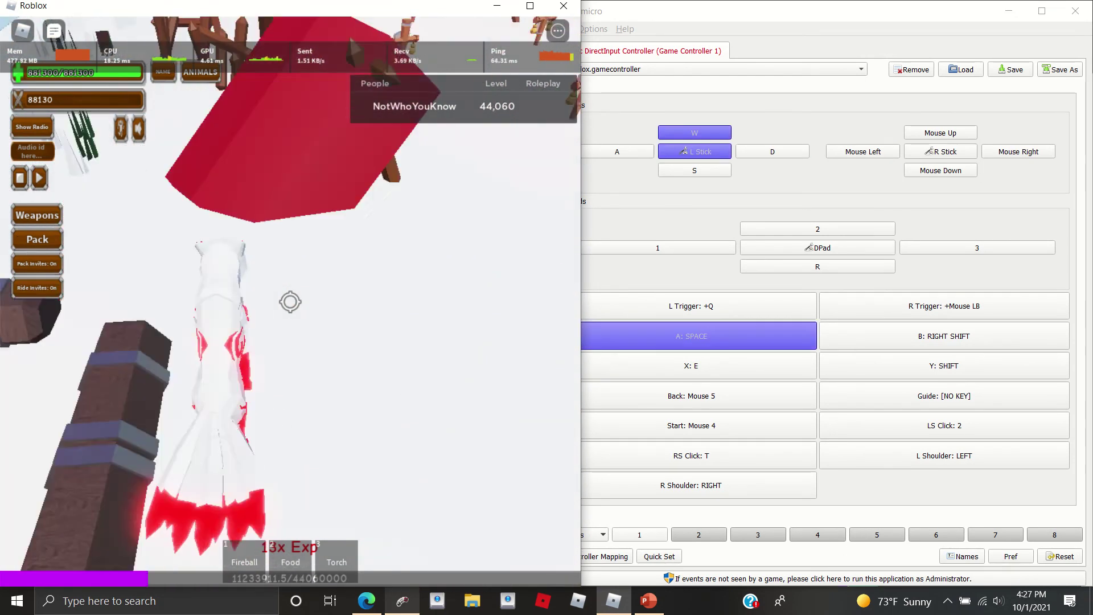
Jump past the wooden fence and over the campfire, and steer the fox toward the next igloo.
{"action": "key", "text": "space"}
{"action": "key", "text": "space"}
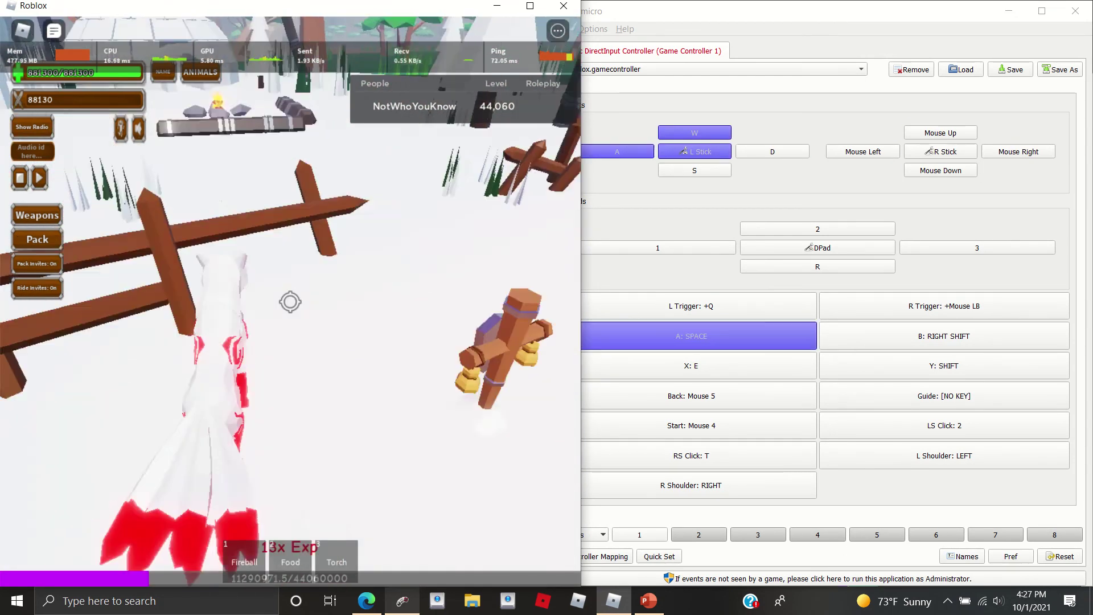
{"action": "key", "text": "space"}
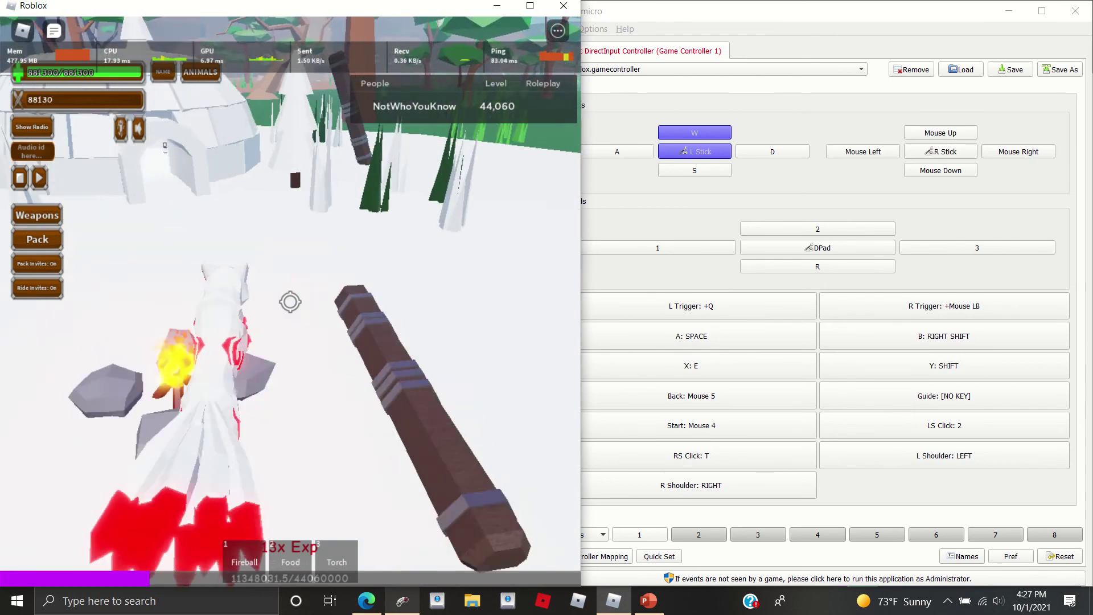
{"action": "key", "text": "a"}
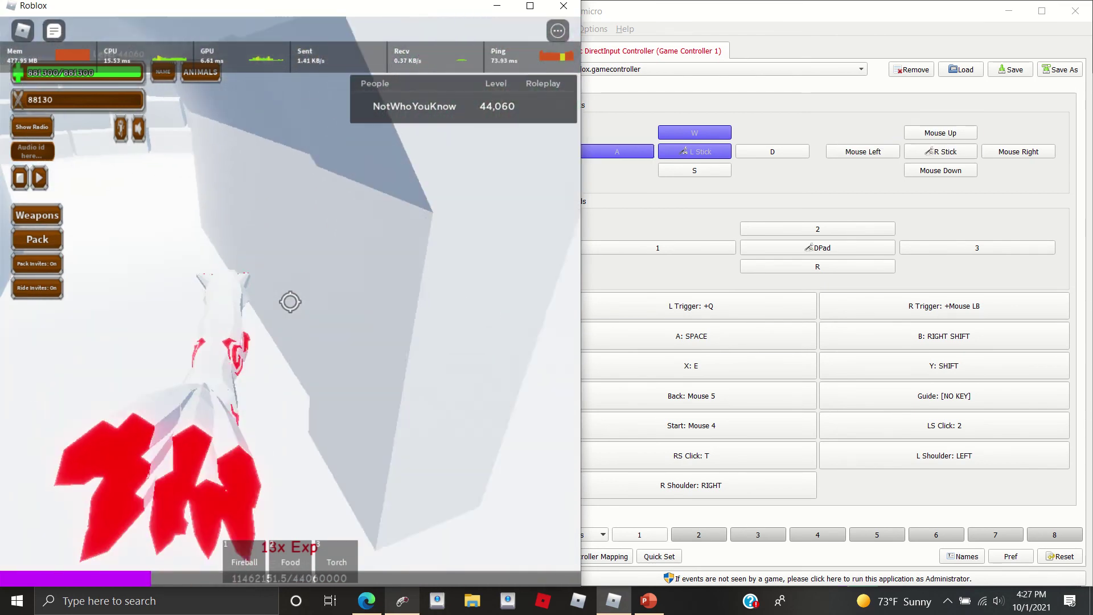
{"action": "key", "text": "d"}
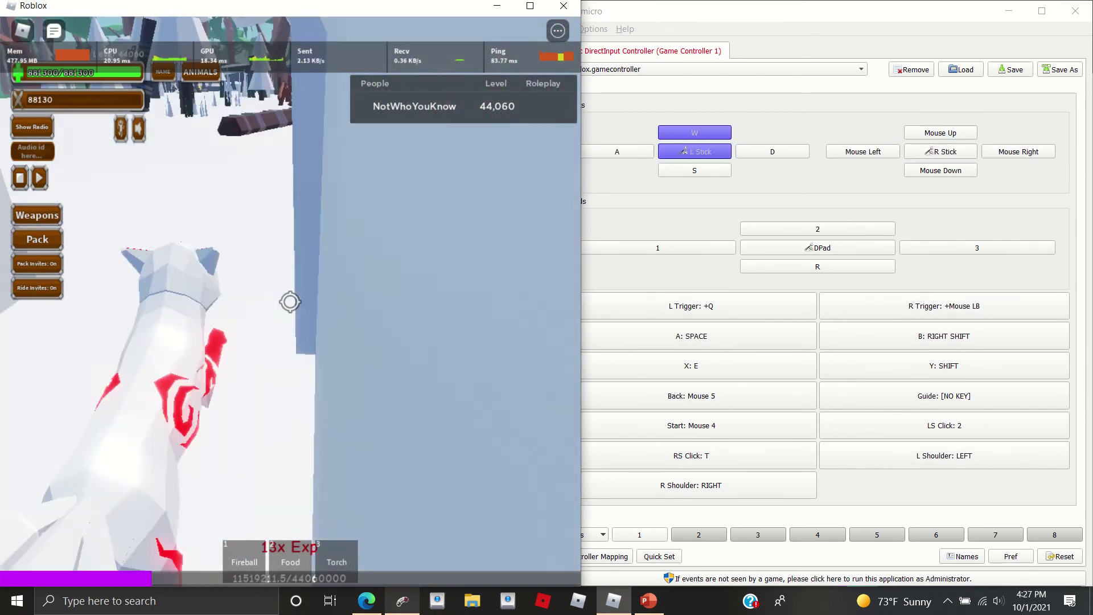
Jump past the igloo wall and run across the snow to the training dummies near the targets.
{"action": "key", "text": "space"}
{"action": "key", "text": "space"}
{"action": "key", "text": "space"}
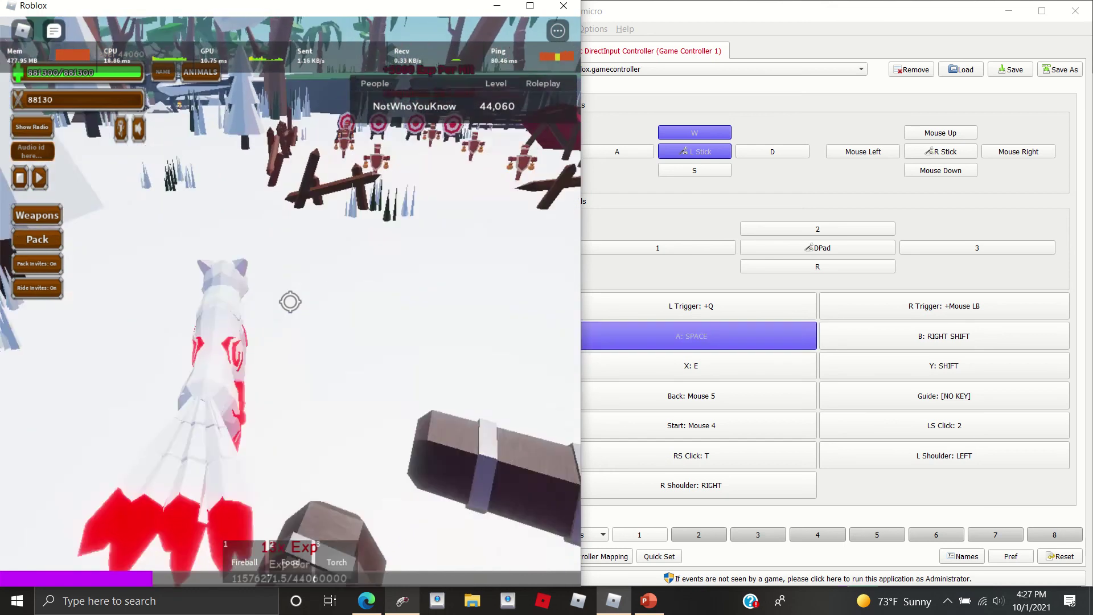
{"action": "key", "text": "d"}
{"action": "key", "text": "a"}
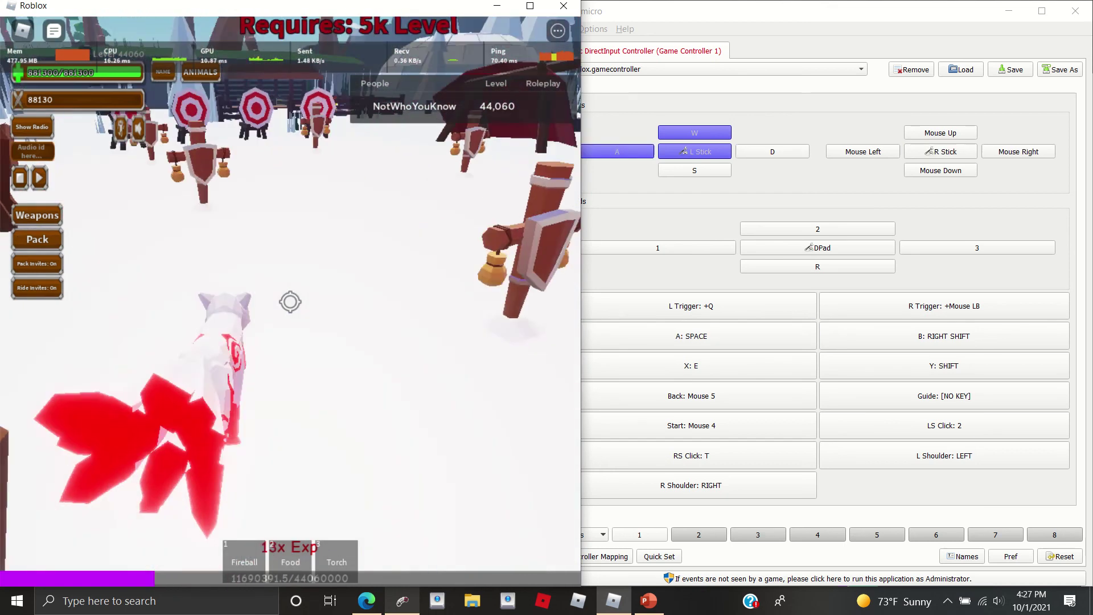
Jump past the archery targets beside the red tent and turn back toward the wooden dummies.
{"action": "key", "text": "space"}
{"action": "key", "text": "space"}
{"action": "key", "text": "a"}
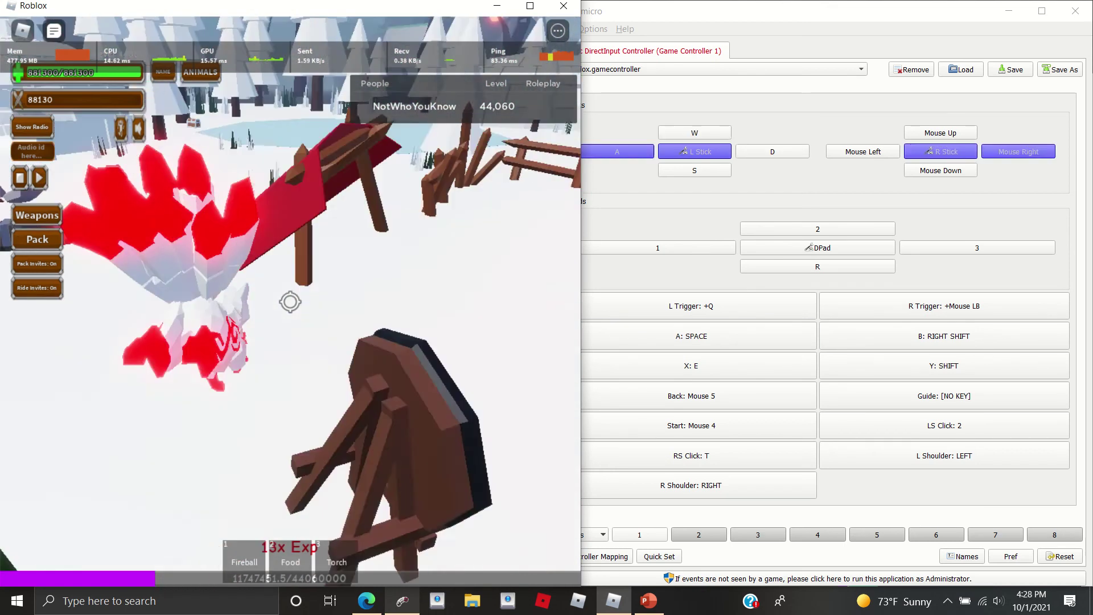
{"action": "key", "text": "w"}
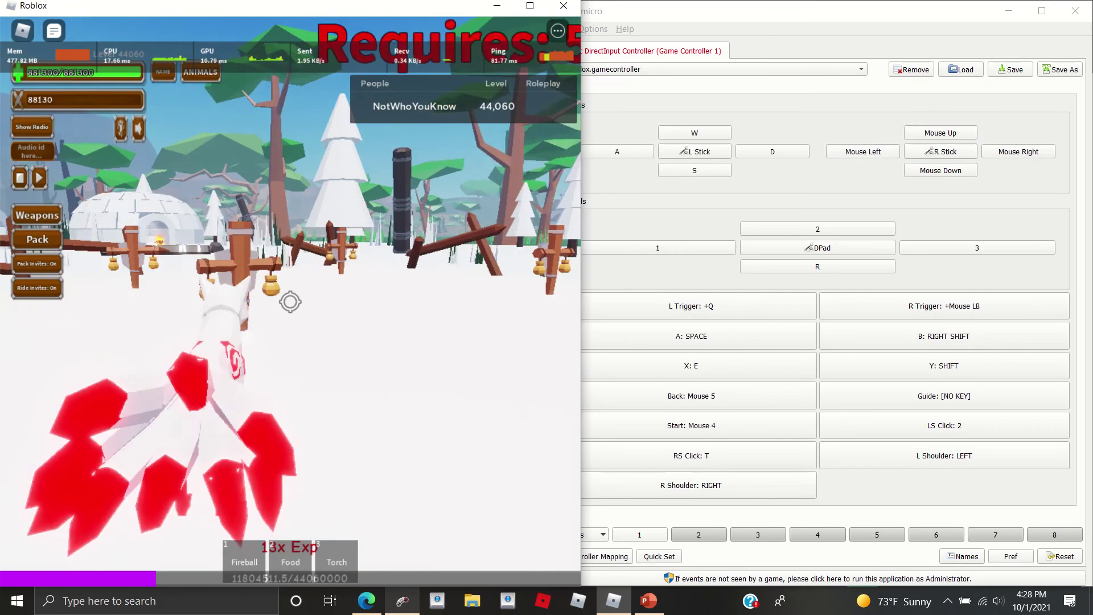
Run up to the wooden dummy, attack it and equip the Fireball.
{"action": "key", "text": "w"}
{"action": "left_click", "coordinate": [290, 302]}
{"action": "key", "text": "w"}
{"action": "key", "text": "w"}
{"action": "key", "text": "d"}
{"action": "key", "text": "1"}
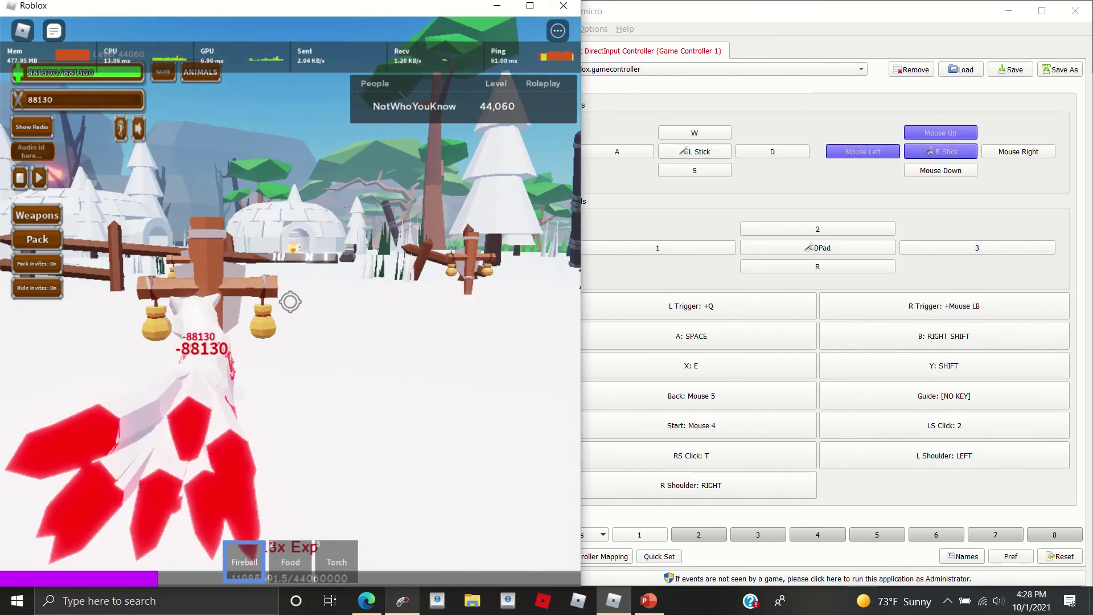
Strafe around the training dummies and strike the shield dummy near the red tent.
{"action": "key", "text": "d"}
{"action": "key", "text": "a"}
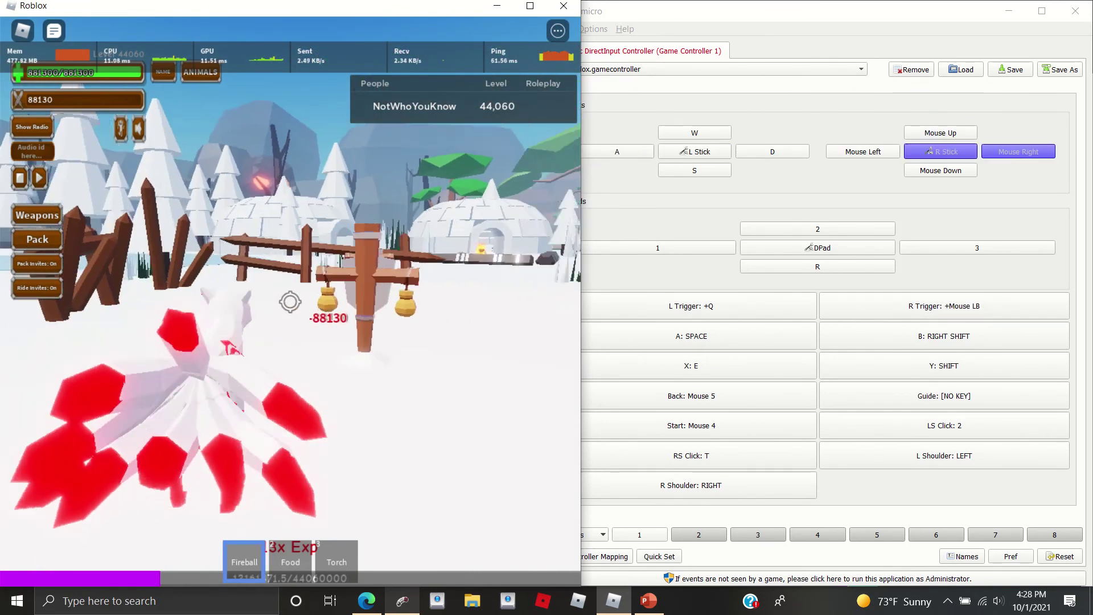
{"action": "key", "text": "w"}
{"action": "key", "text": "w"}
{"action": "left_click", "coordinate": [291, 301]}
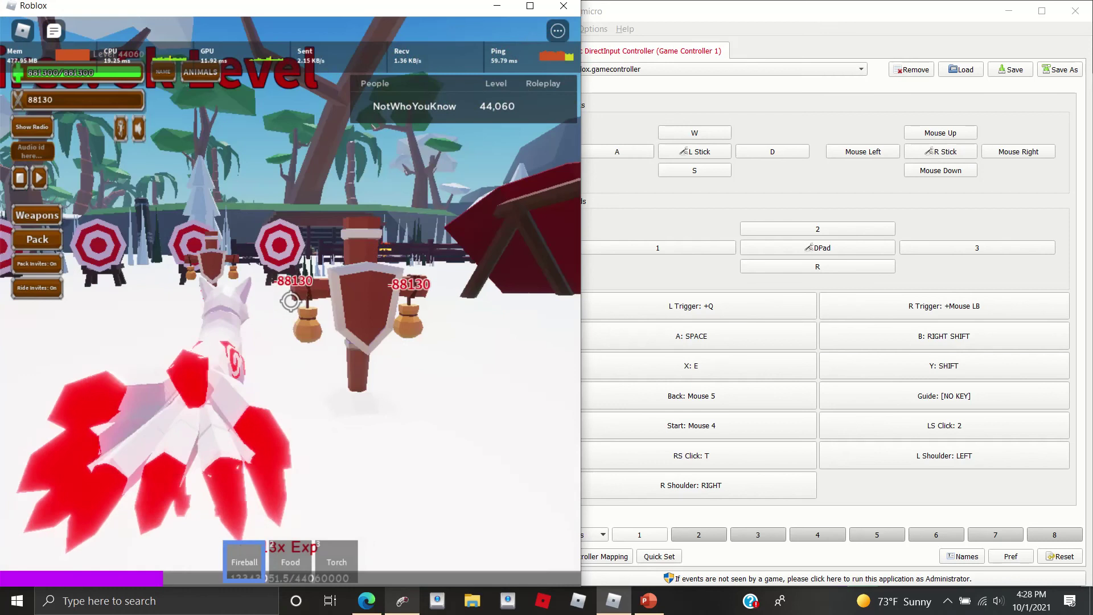
Circle the shield dummy while attacking it, and put the Fireball away.
{"action": "key", "text": "w+d"}
{"action": "key", "text": "d"}
{"action": "key", "text": "s+d"}
{"action": "key", "text": "q"}
{"action": "left_click", "coordinate": [290, 302]}
{"action": "key", "text": "1"}
{"action": "key", "text": "s+a"}
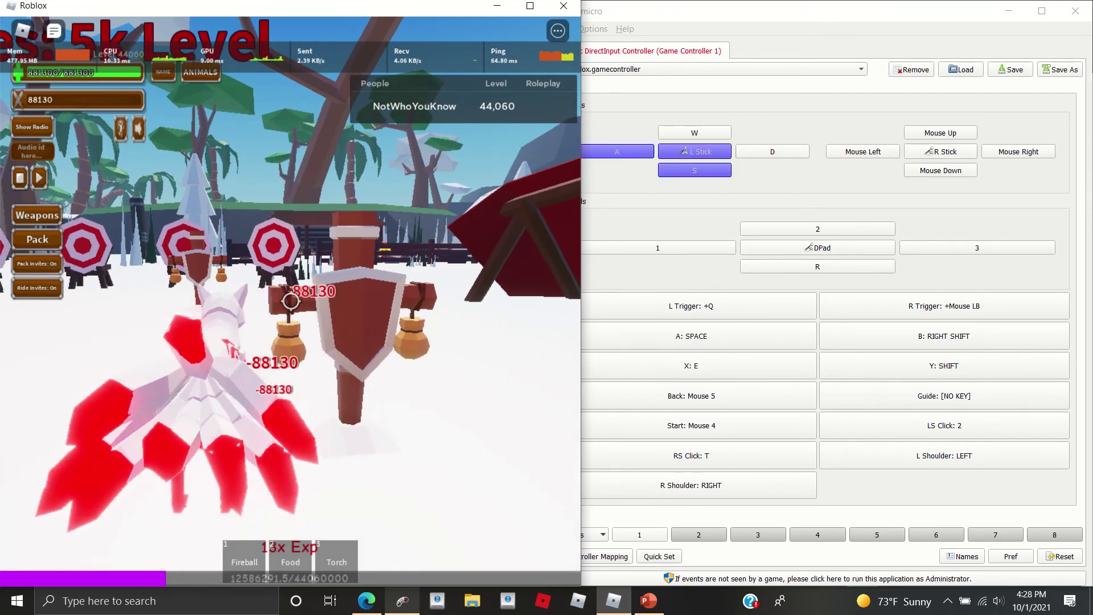
Back away from the shield dummy and toggle the Fireball, leaving it equipped.
{"action": "key", "text": "1"}
{"action": "key", "text": "s"}
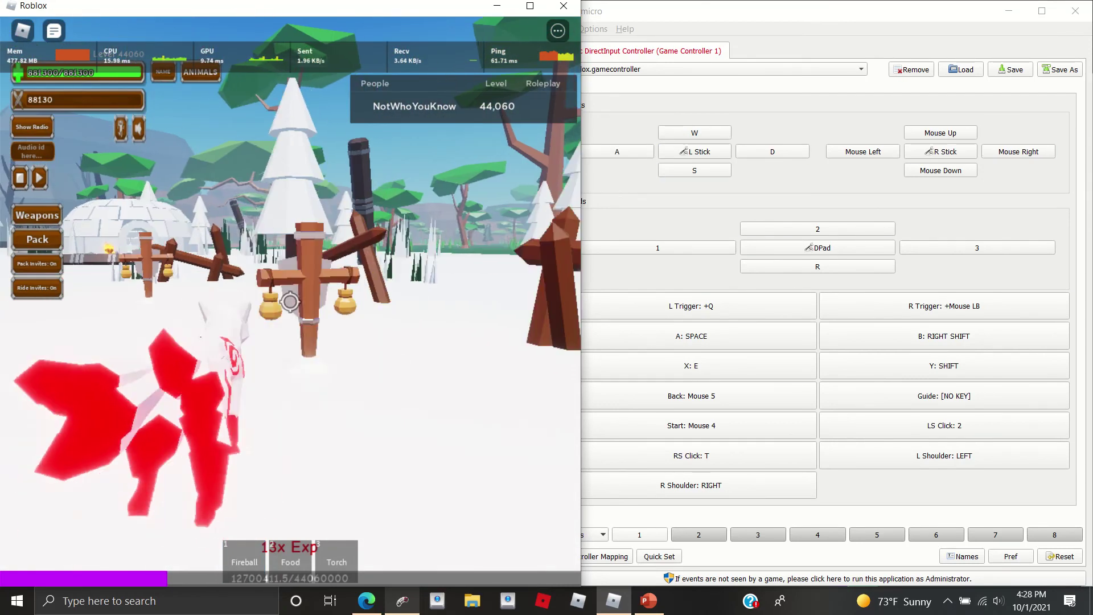
{"action": "key", "text": "1"}
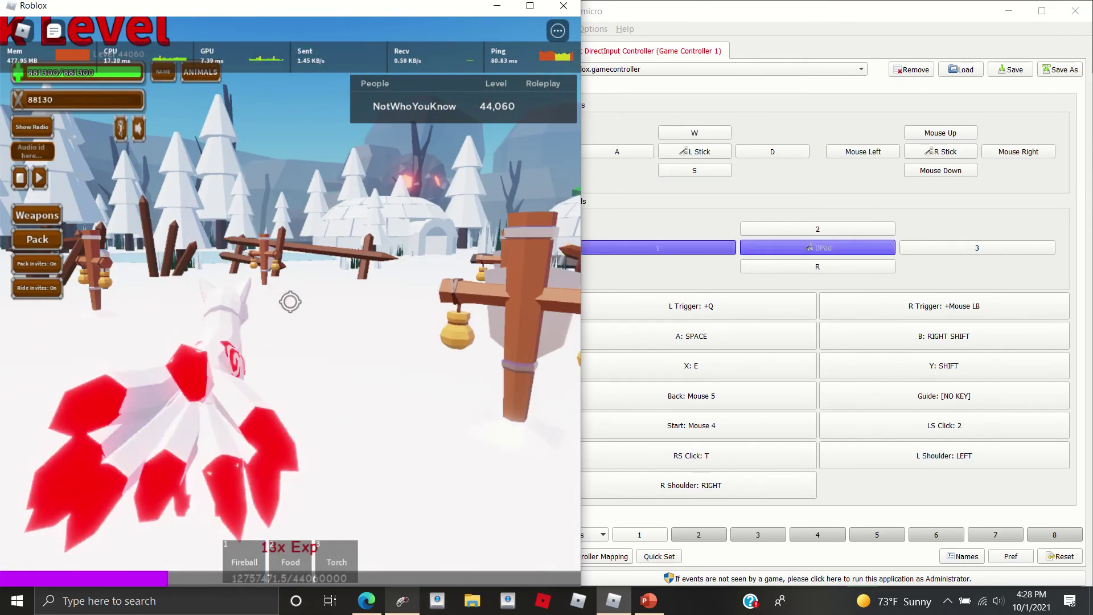
Switch shift lock off, on and off again, rotating the camera around the fox each time it is unlocked.
{"action": "key", "text": "shift"}
{"action": "key", "text": "Right"}
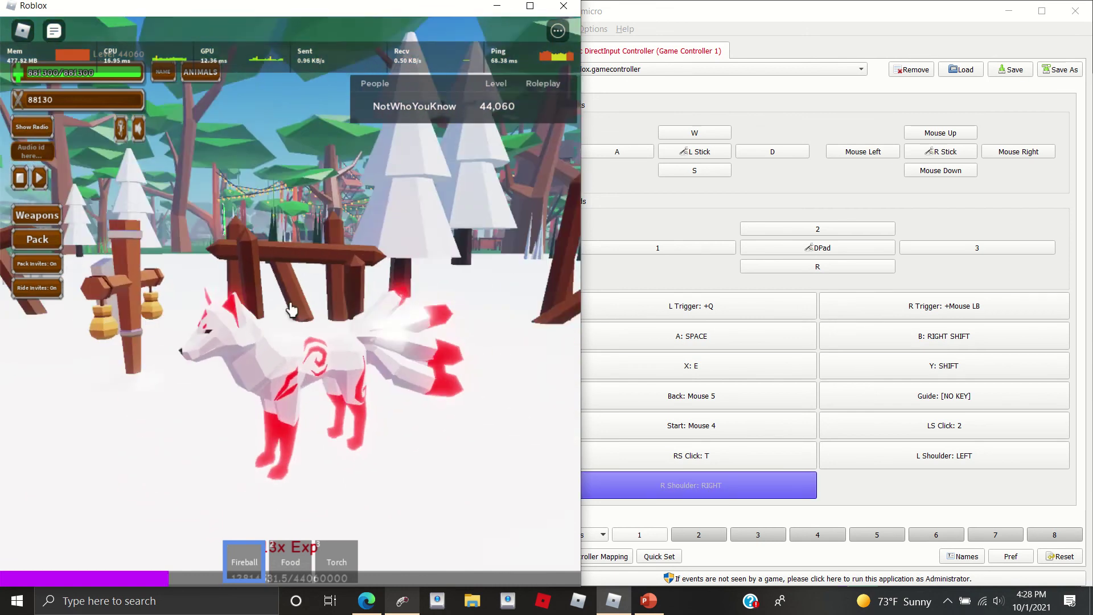
{"action": "key", "text": "shift"}
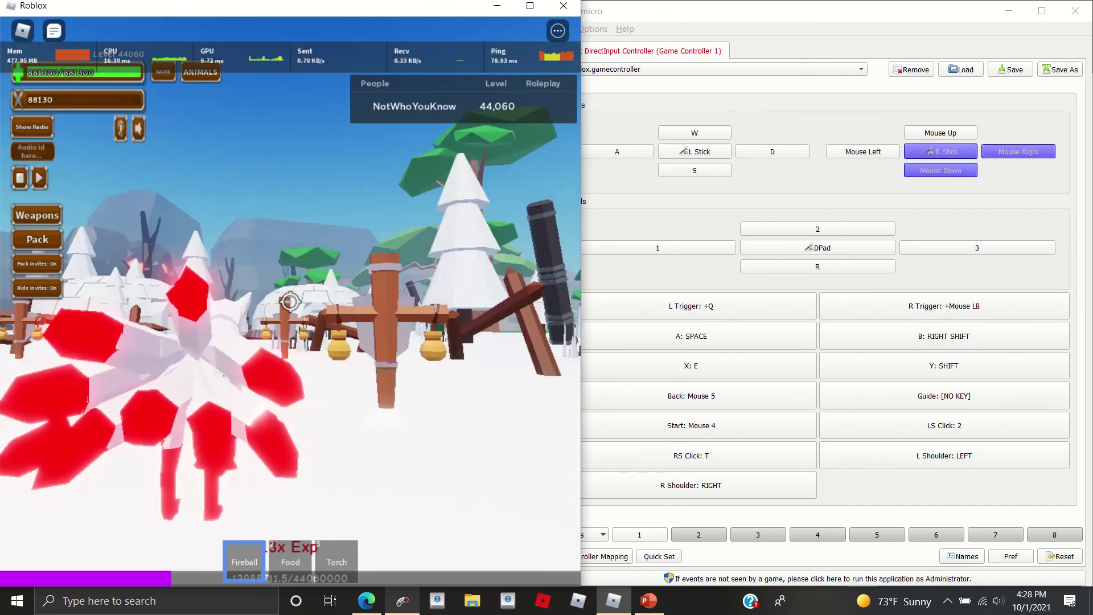
{"action": "key", "text": "shift"}
{"action": "key", "text": "Right"}
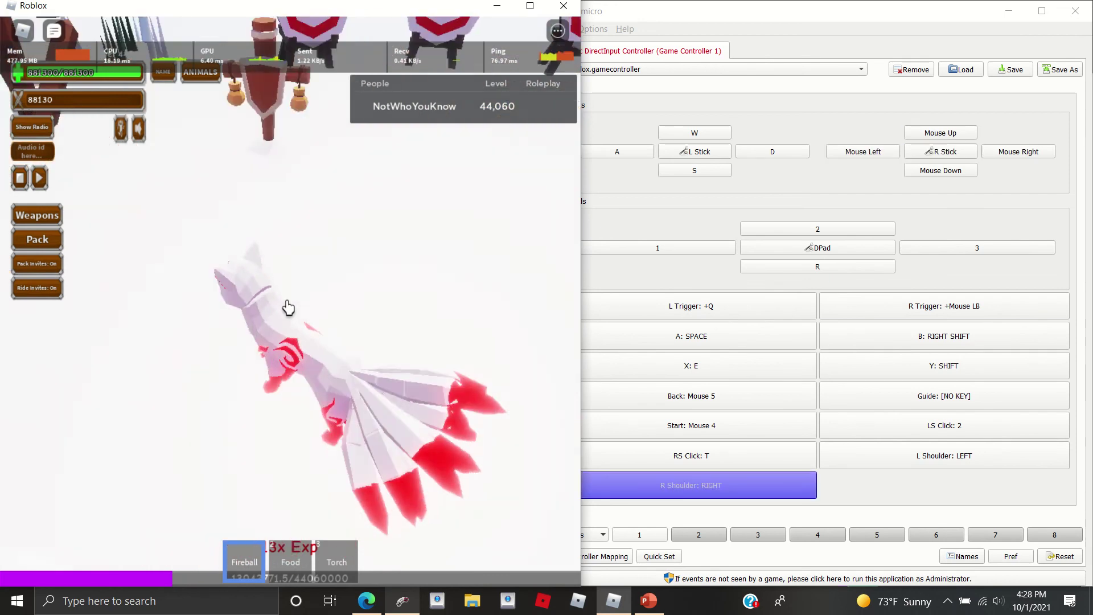